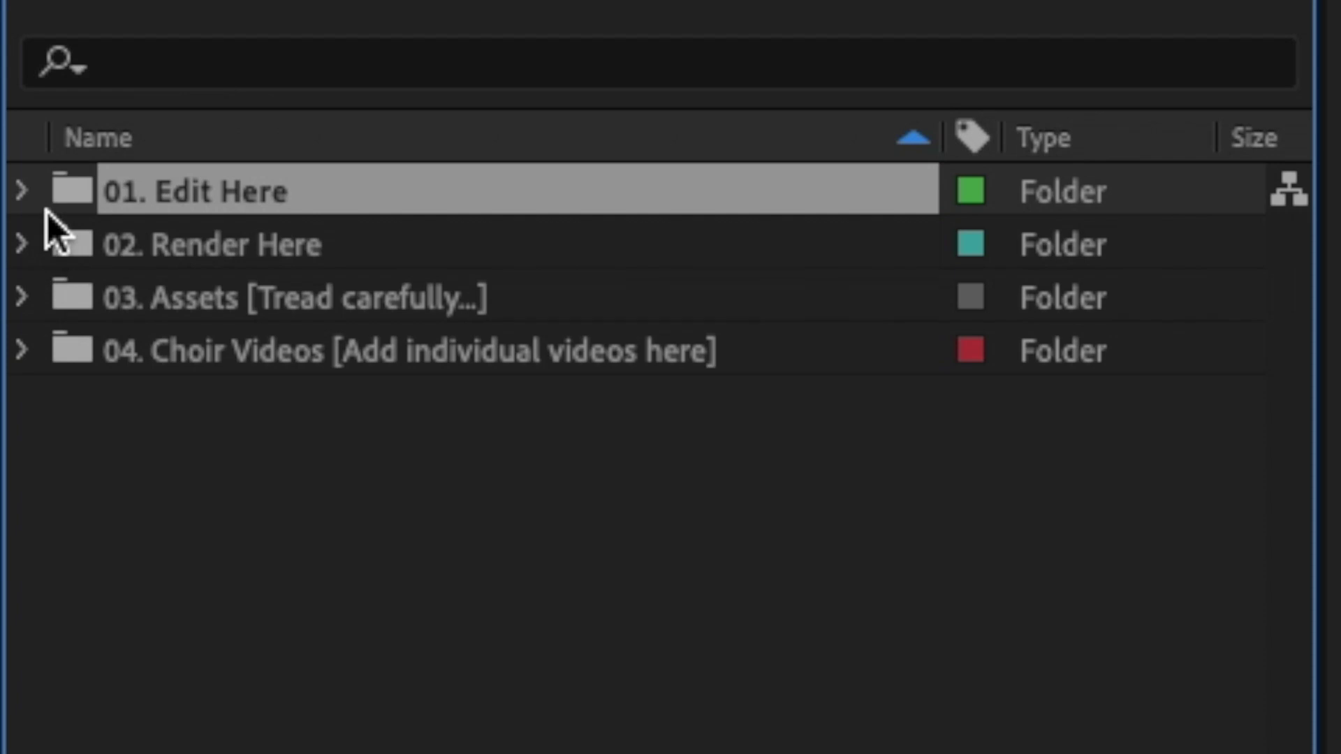
Expand the 01. Edit Here folder and collapse its 03. Audio subfolder.
{"action": "left_click", "coordinate": [21, 191]}
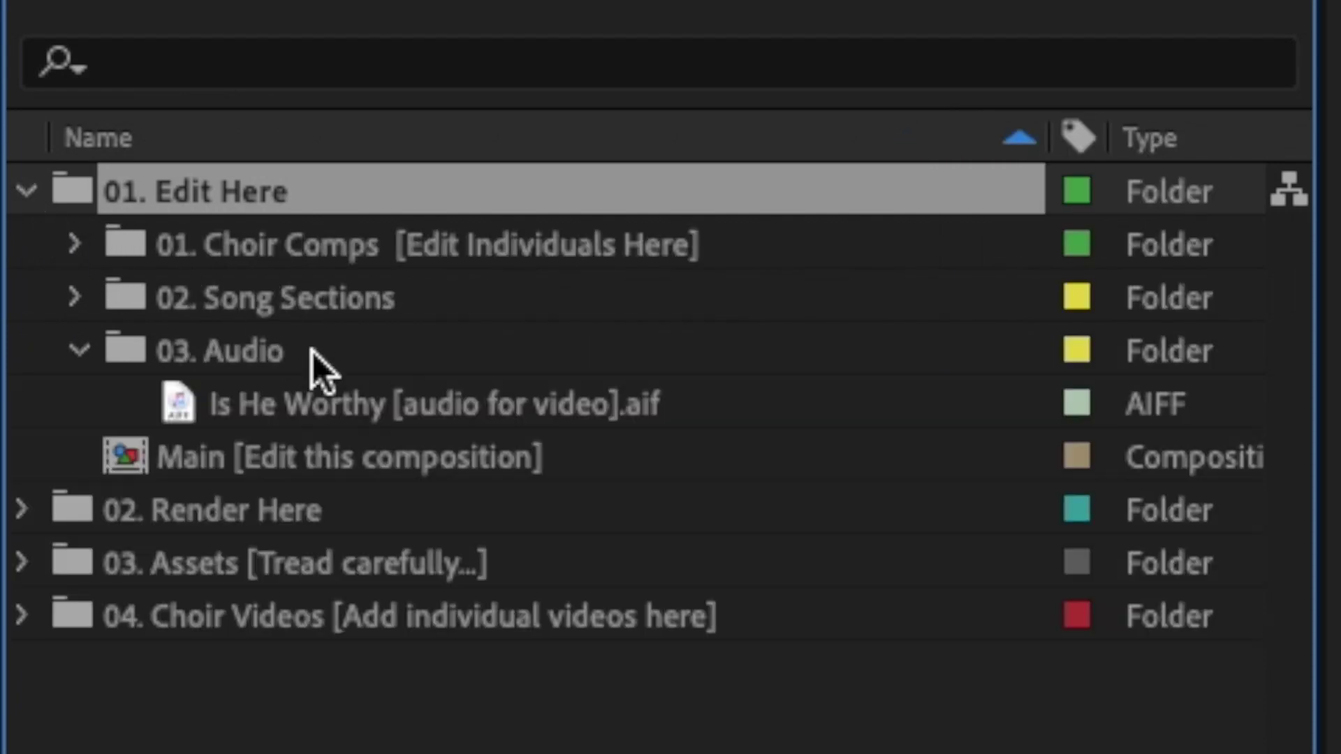
{"action": "left_click", "coordinate": [76, 349]}
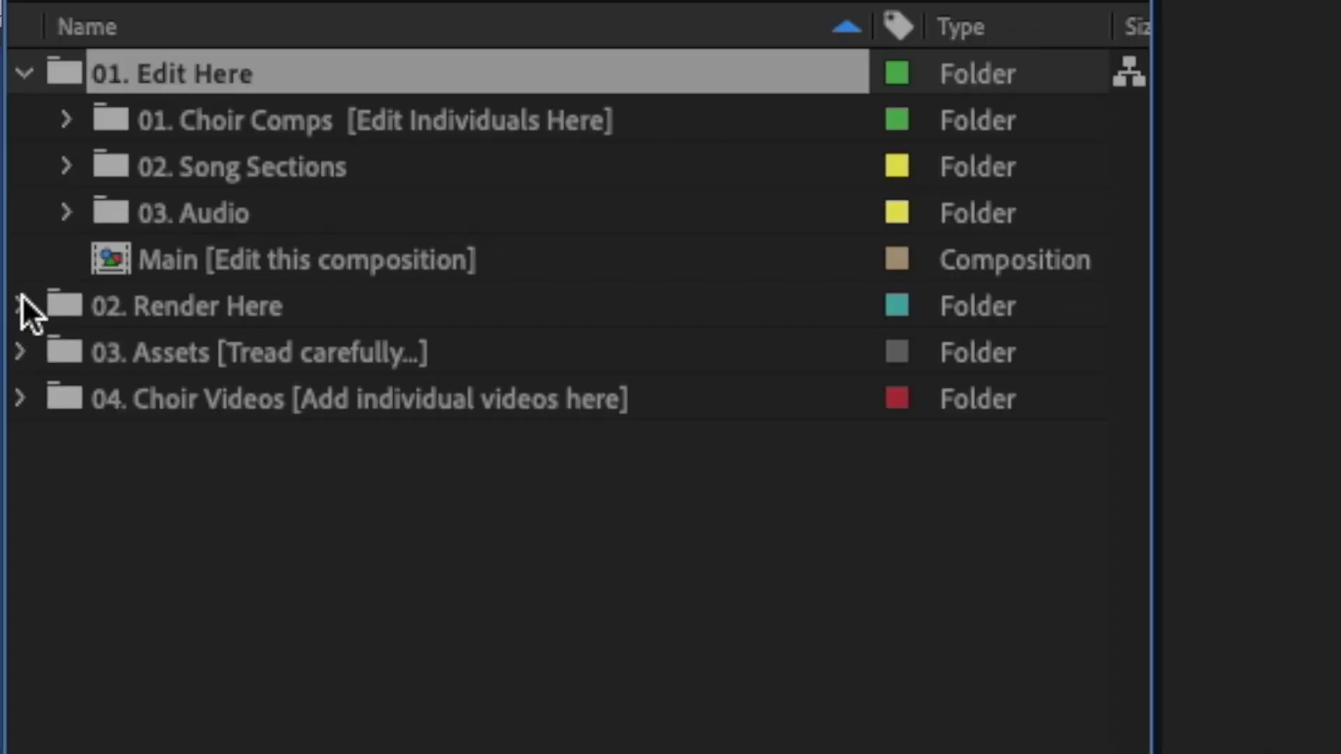
Expand the 02. Render Here folder and look through its HD 720p, HD 1080p, SD 800 x 600 and SD 1024 x 768 render compositions.
{"action": "left_click", "coordinate": [21, 307]}
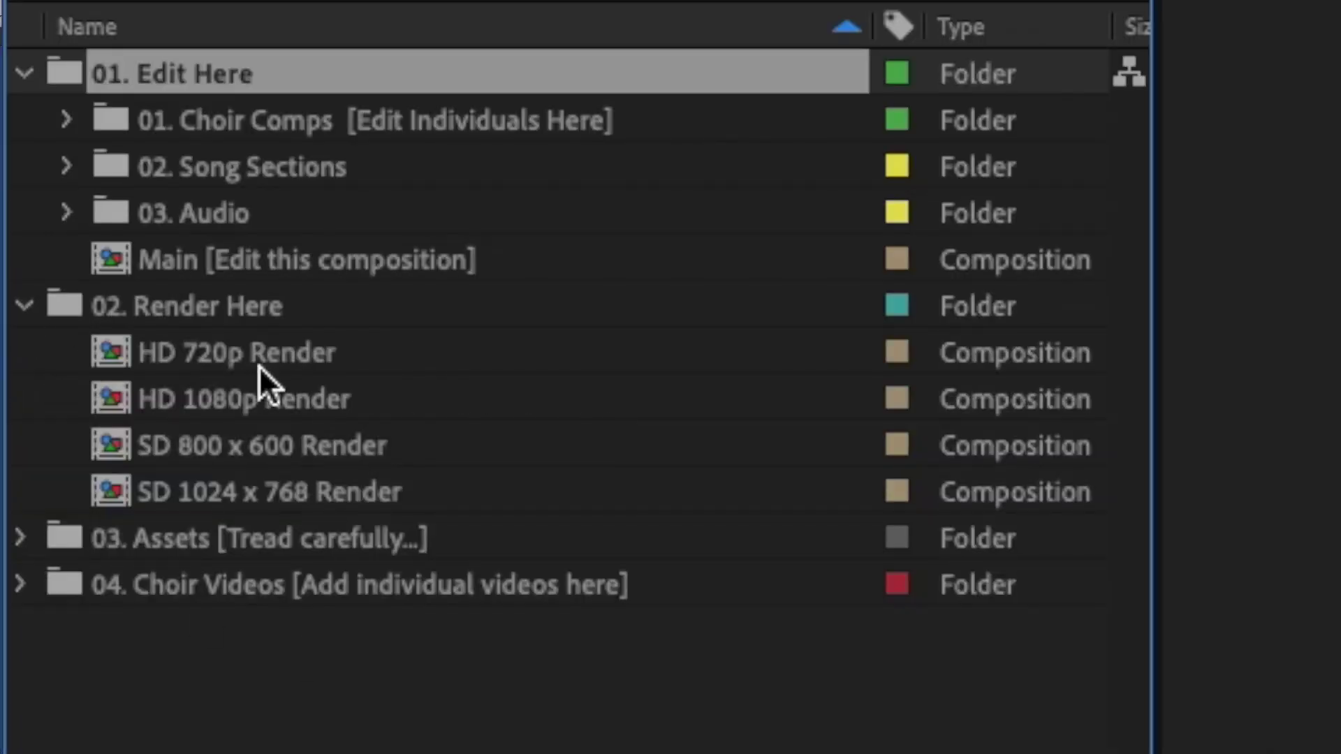
{"action": "left_click", "coordinate": [222, 357]}
{"action": "left_click", "coordinate": [226, 440]}
{"action": "key", "text": "Up"}
{"action": "key", "text": "Down"}
{"action": "key", "text": "Down"}
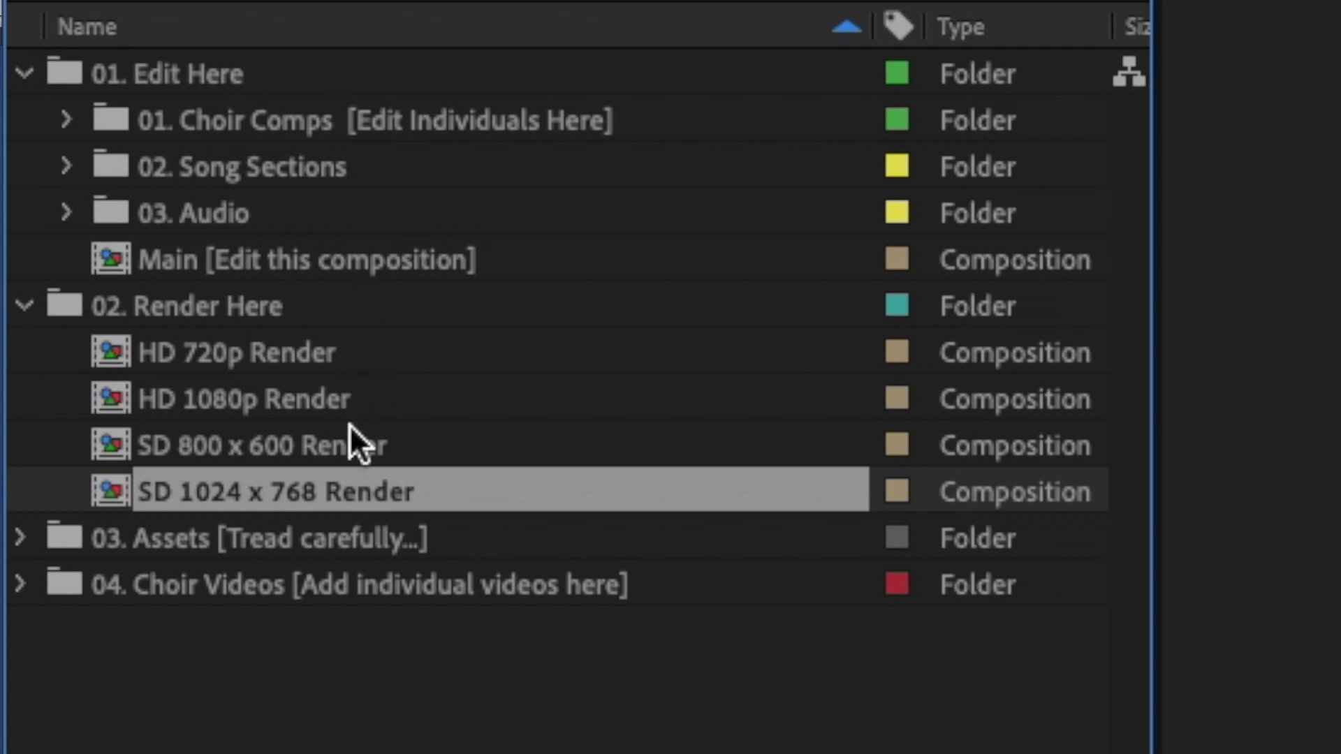
{"action": "left_click", "coordinate": [349, 353]}
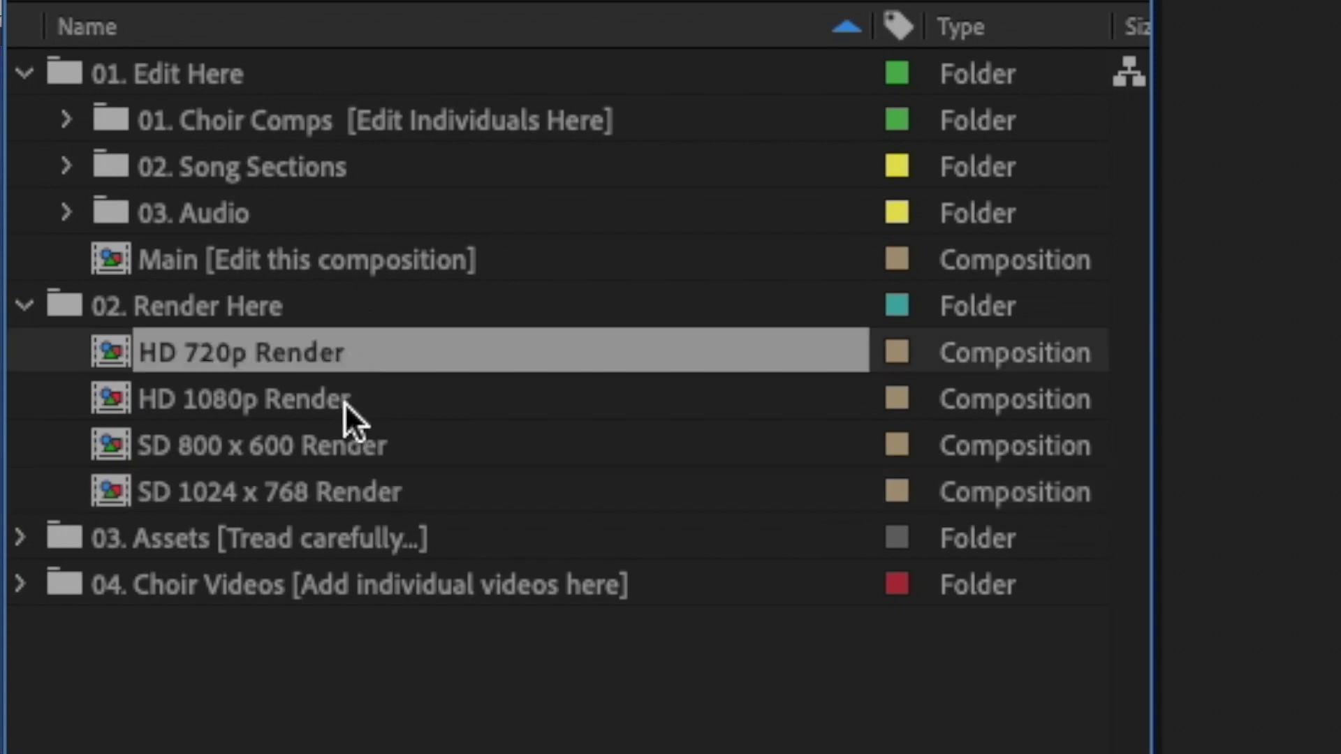
{"action": "left_click", "coordinate": [345, 403]}
{"action": "left_click", "coordinate": [391, 447]}
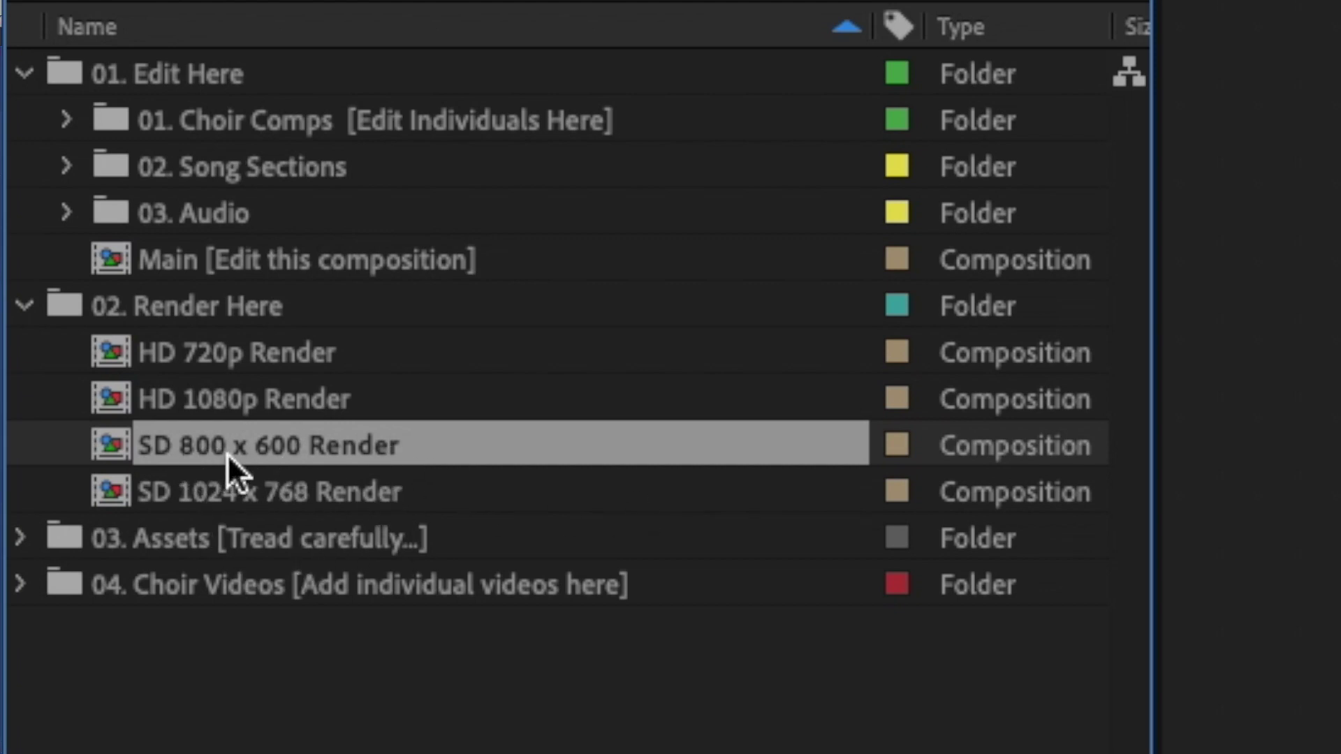
{"action": "left_click", "coordinate": [390, 525]}
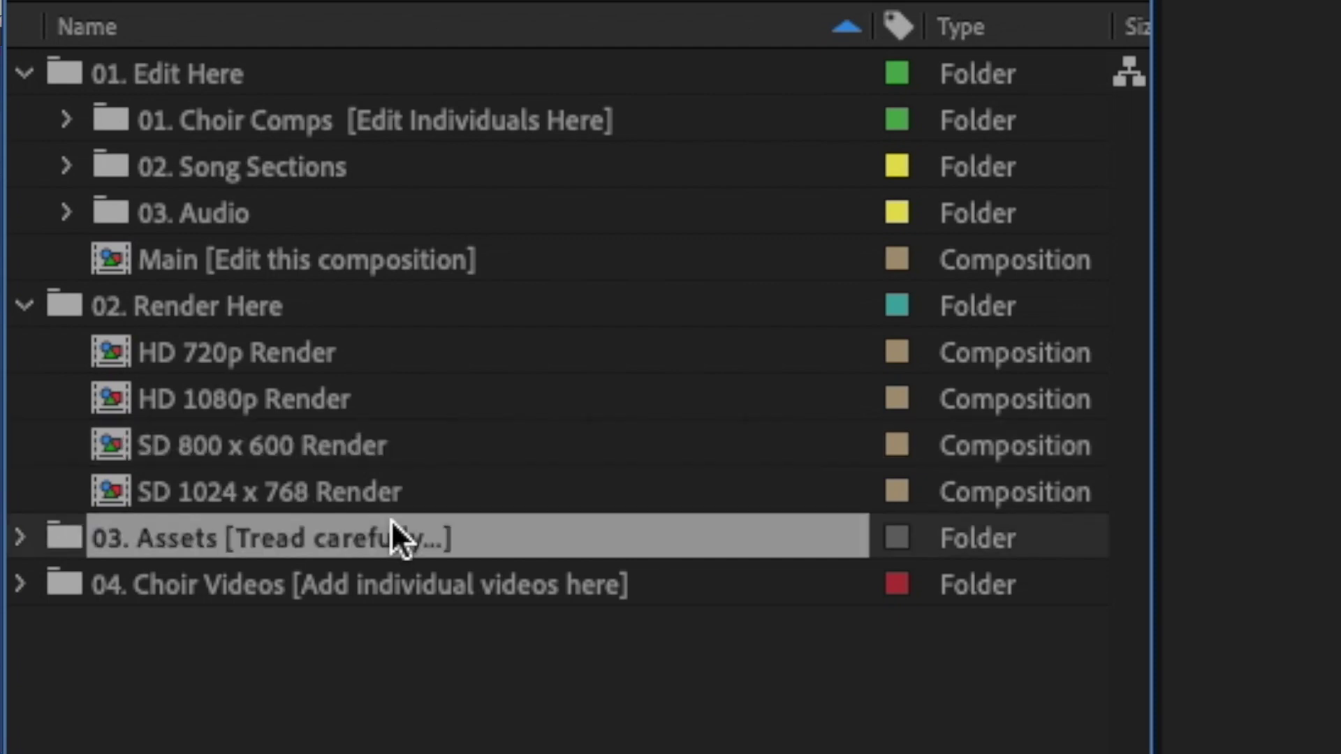
{"action": "left_click", "coordinate": [396, 497]}
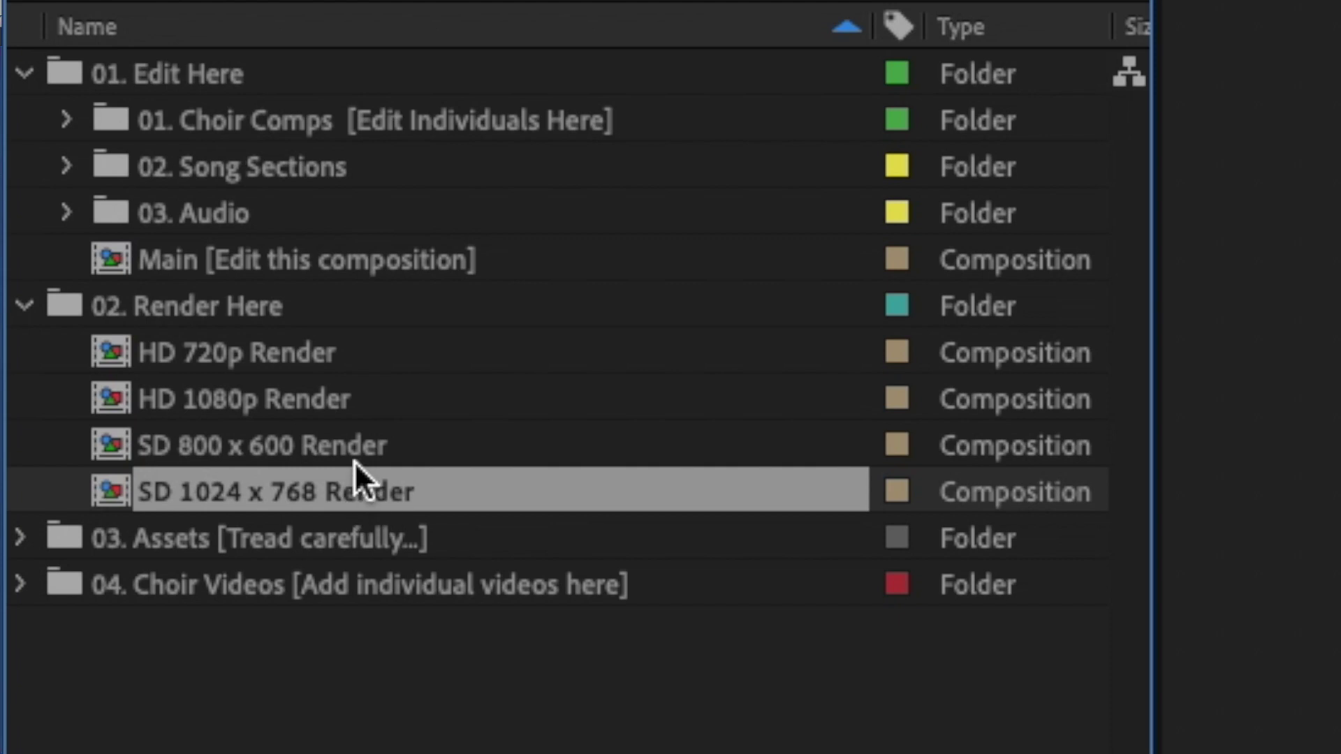
Select the Main [Edit this composition] composition and move its playhead to 0:03:53:07.
{"action": "left_click", "coordinate": [259, 261]}
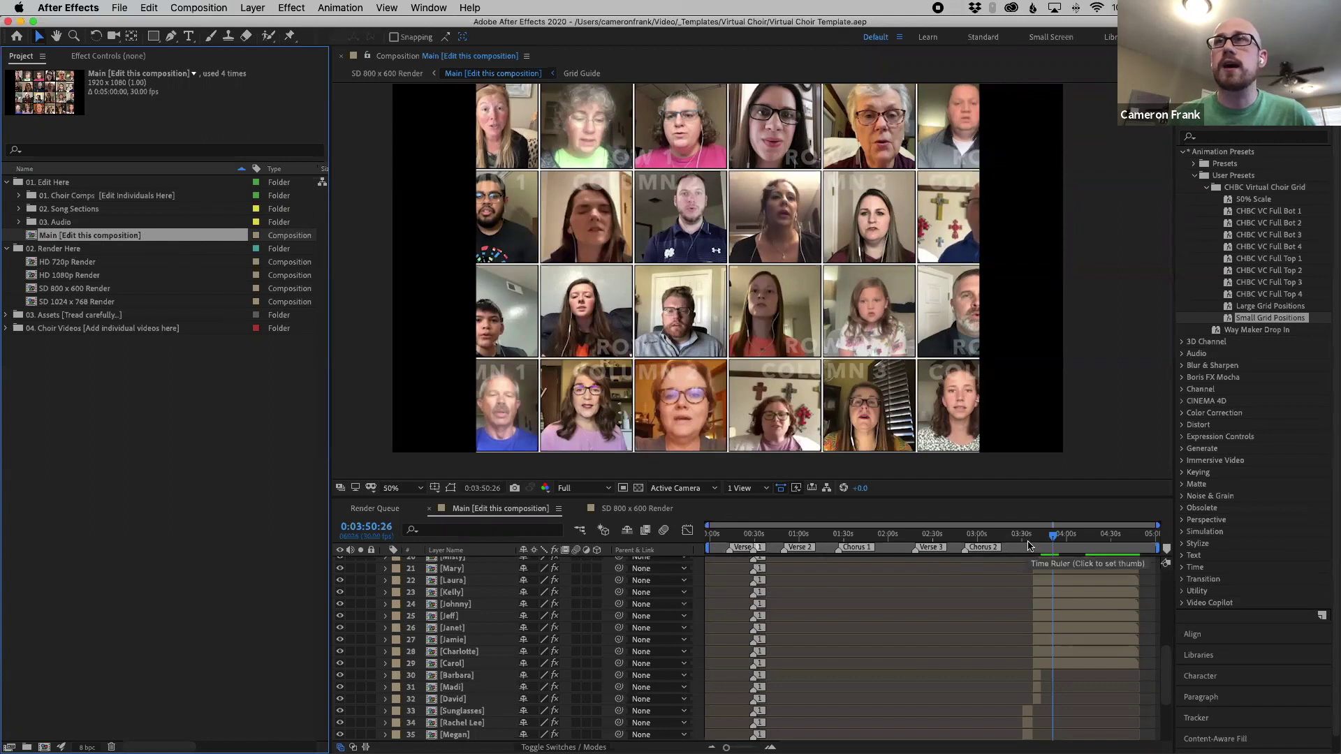
{"action": "left_click_drag", "start_coordinate": [1037, 539], "coordinate": [1056, 540]}
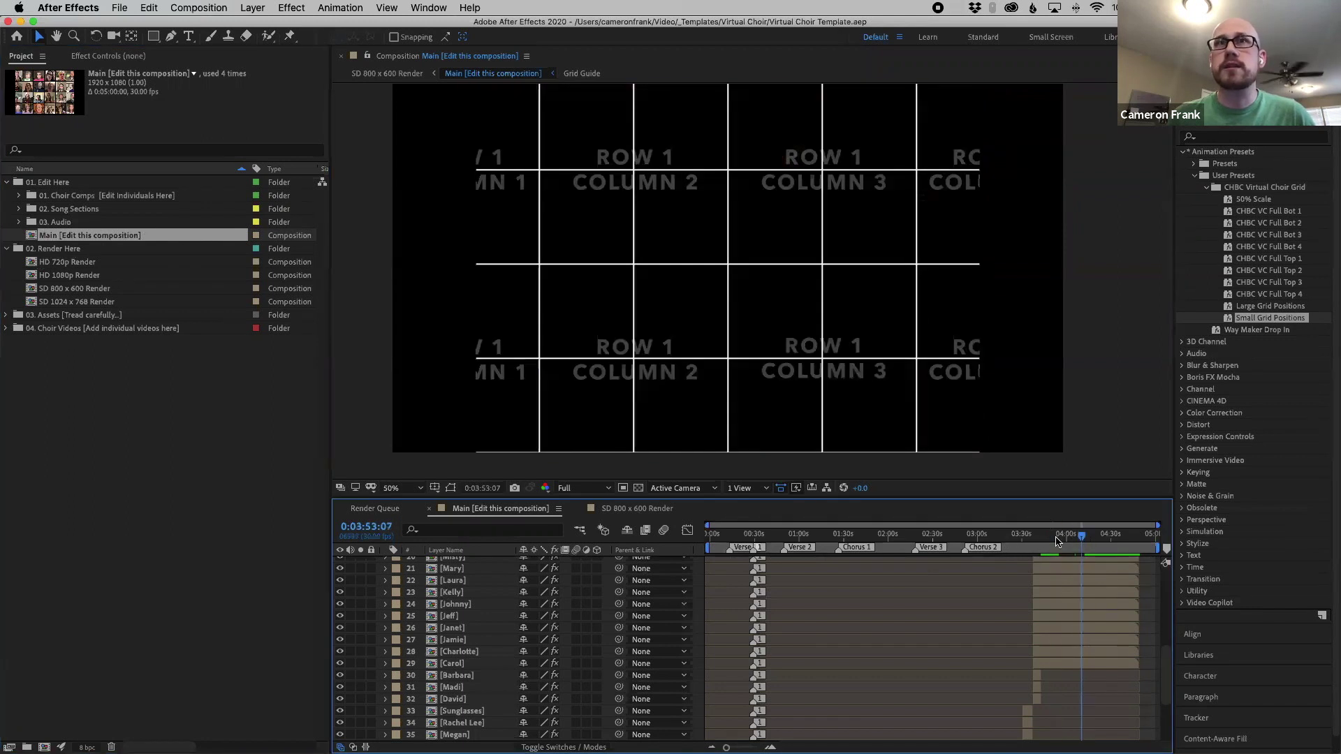
{"action": "scroll", "coordinate": [768, 643], "scroll_direction": "up", "scroll_amount": 8}
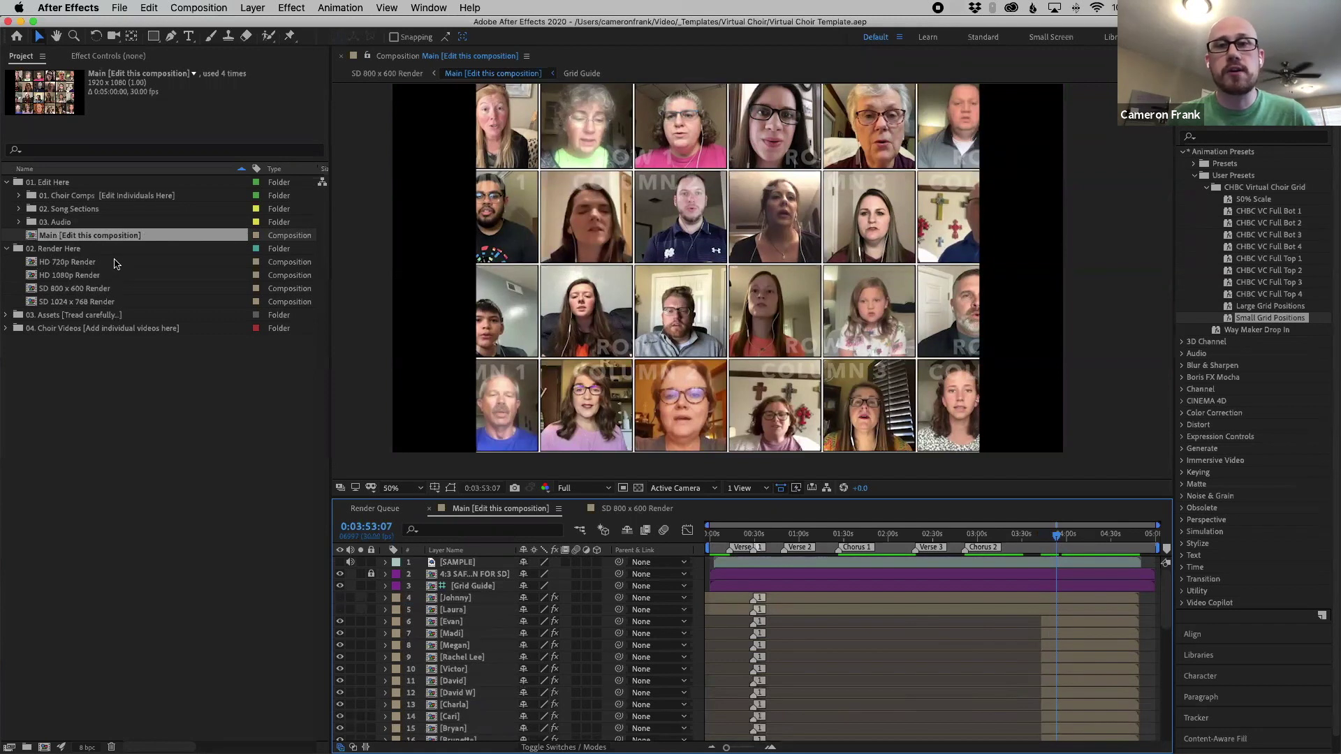
Collapse the 02. Render Here folder and expand the 03. Assets folder.
{"action": "left_click", "coordinate": [7, 249]}
{"action": "left_click", "coordinate": [71, 252]}
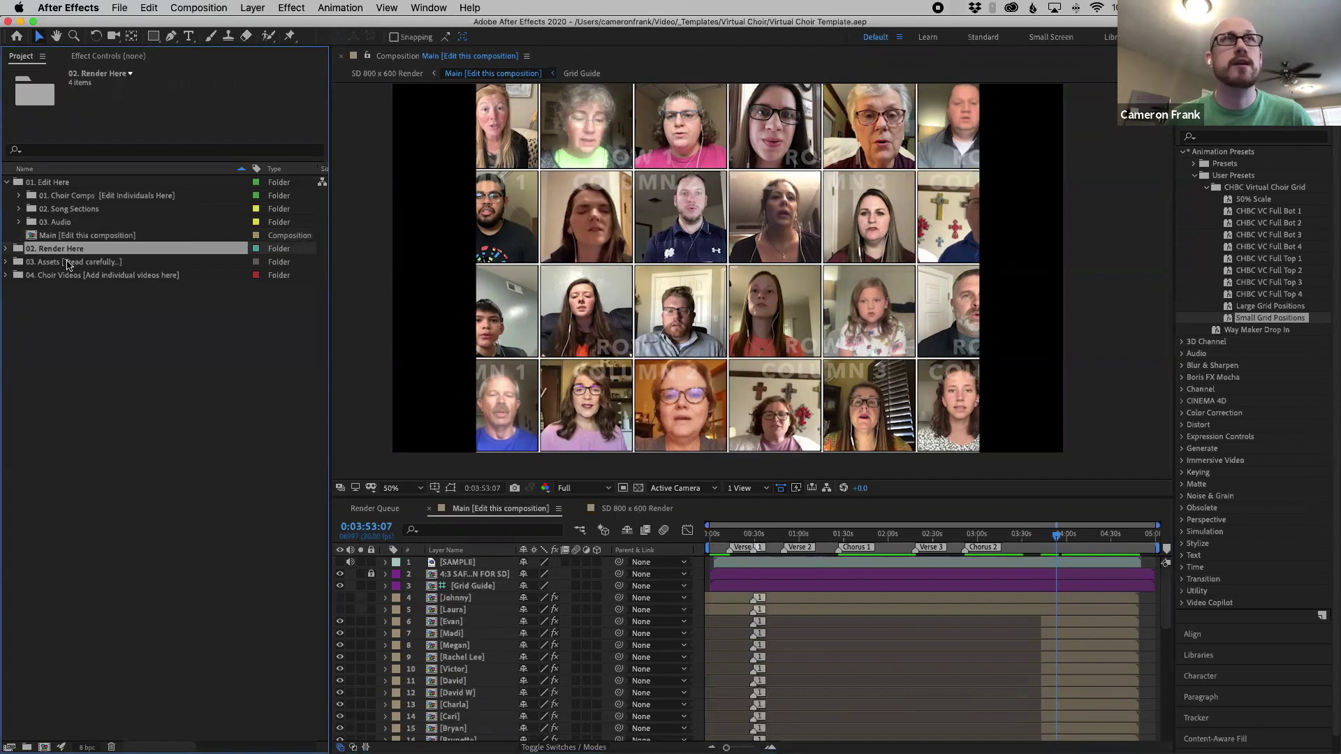
{"action": "left_click", "coordinate": [69, 263]}
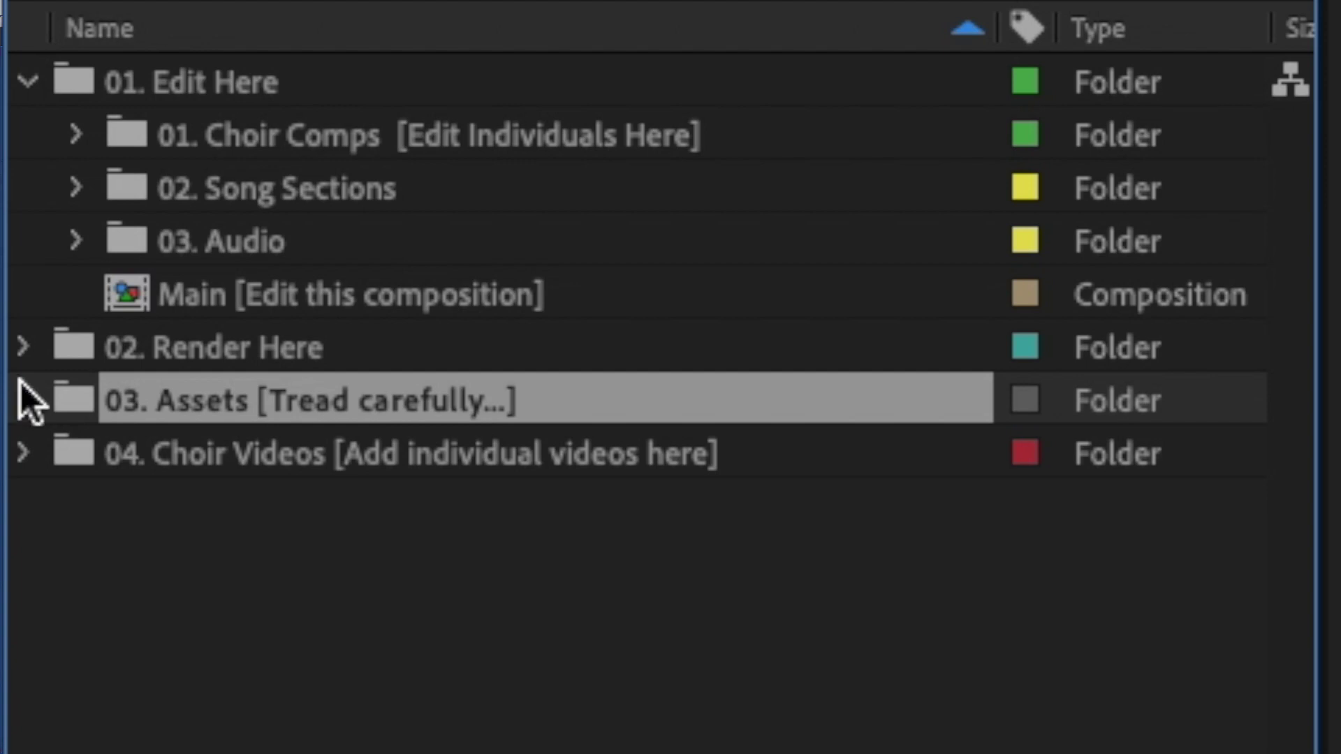
{"action": "left_click", "coordinate": [25, 400]}
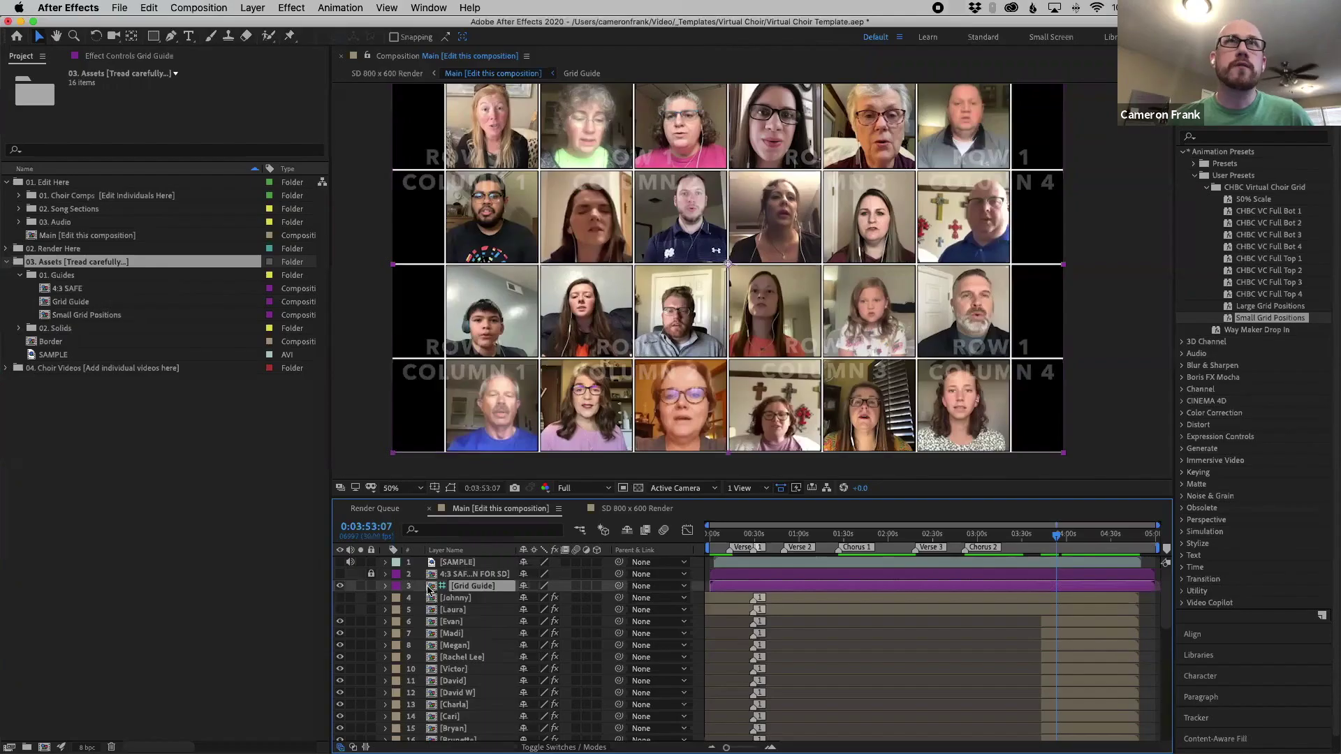
Open the Grid Guide and Small Grid Positions compositions and compare their grid layouts.
{"action": "left_click", "coordinate": [449, 589]}
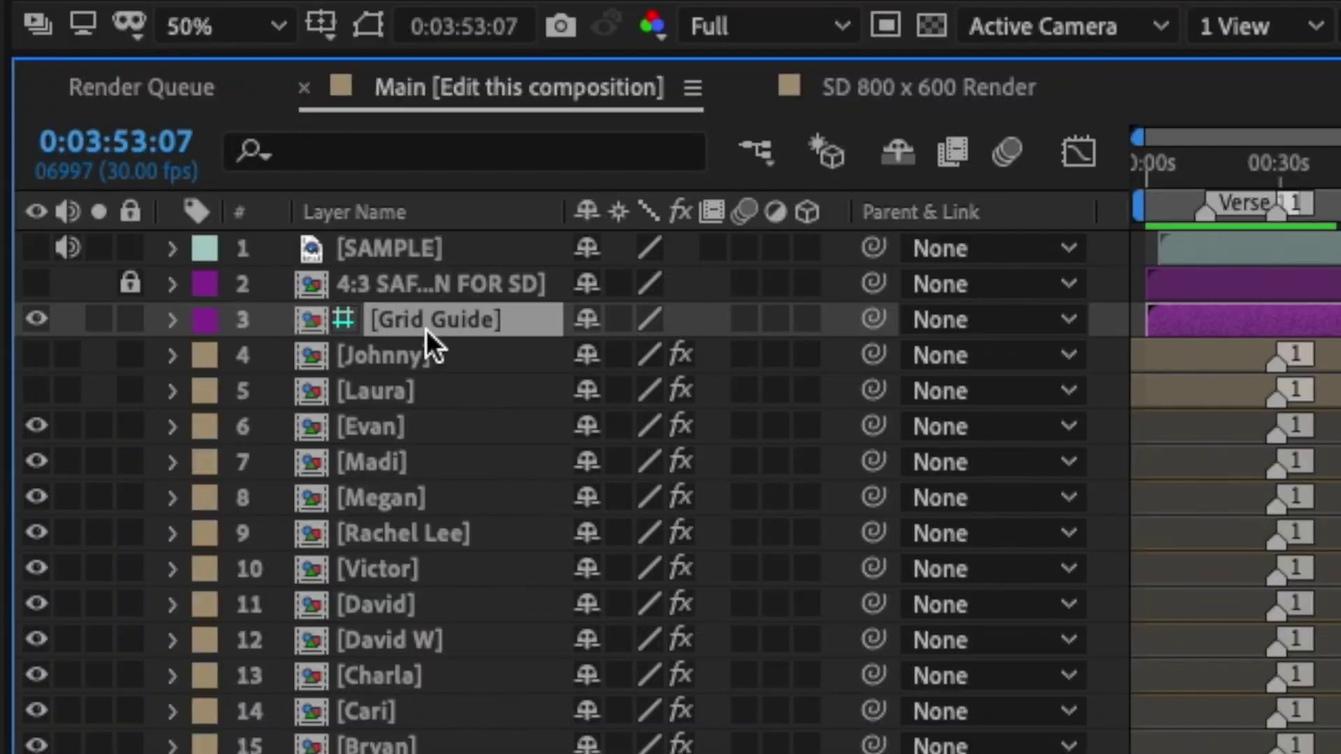
{"action": "double_click", "coordinate": [426, 329]}
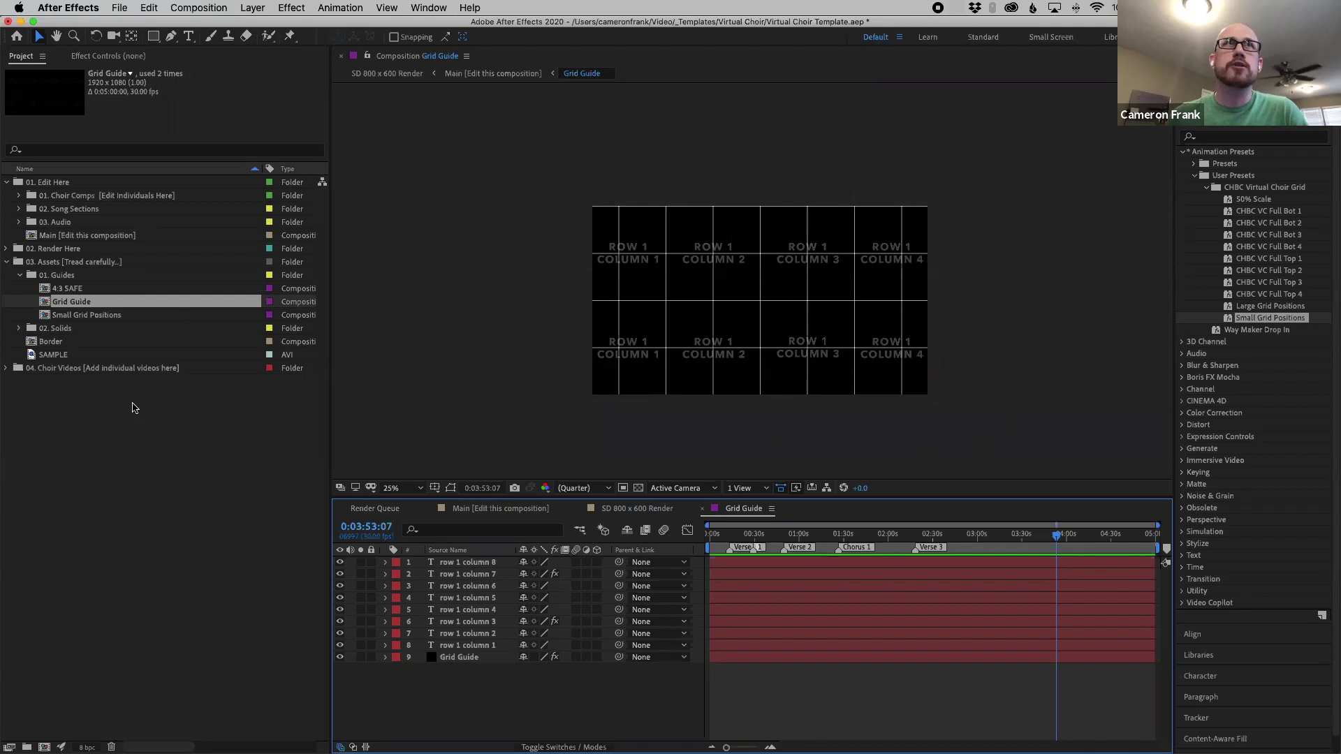
{"action": "double_click", "coordinate": [101, 315]}
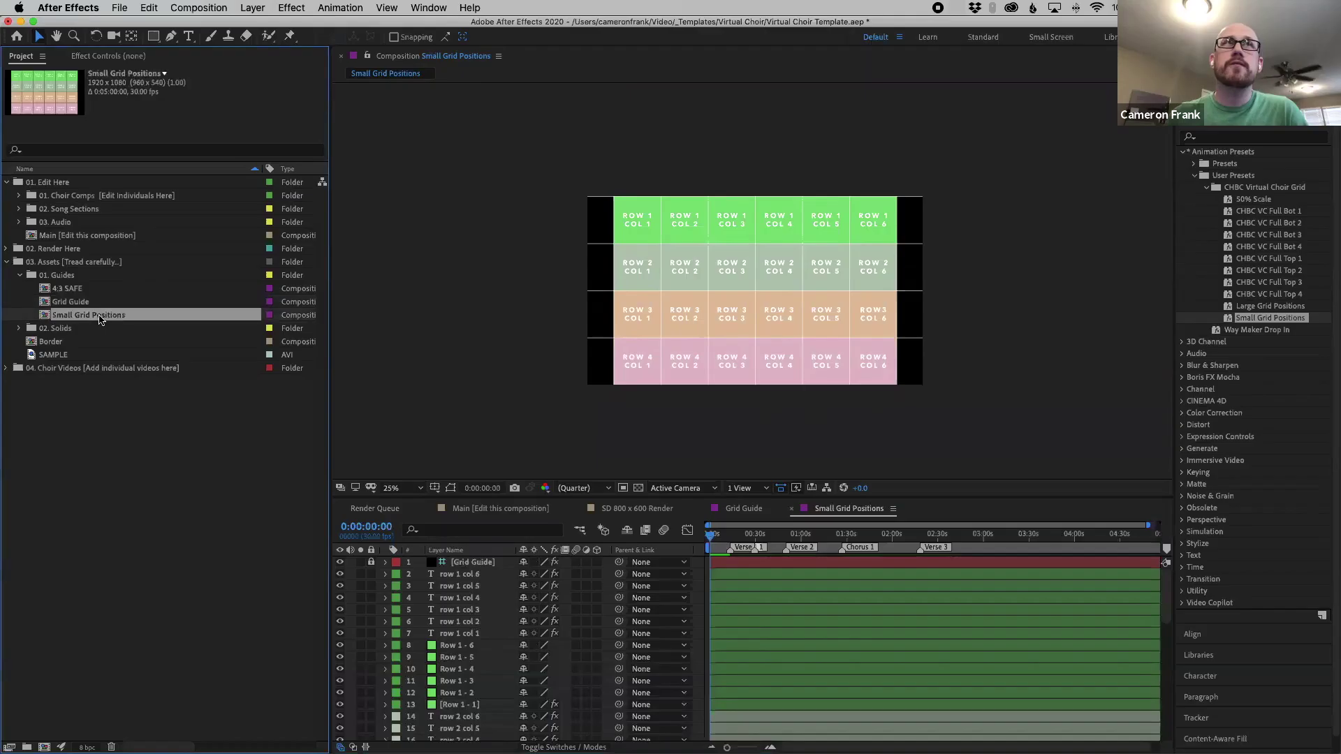
{"action": "left_click", "coordinate": [750, 509]}
{"action": "left_click", "coordinate": [749, 509]}
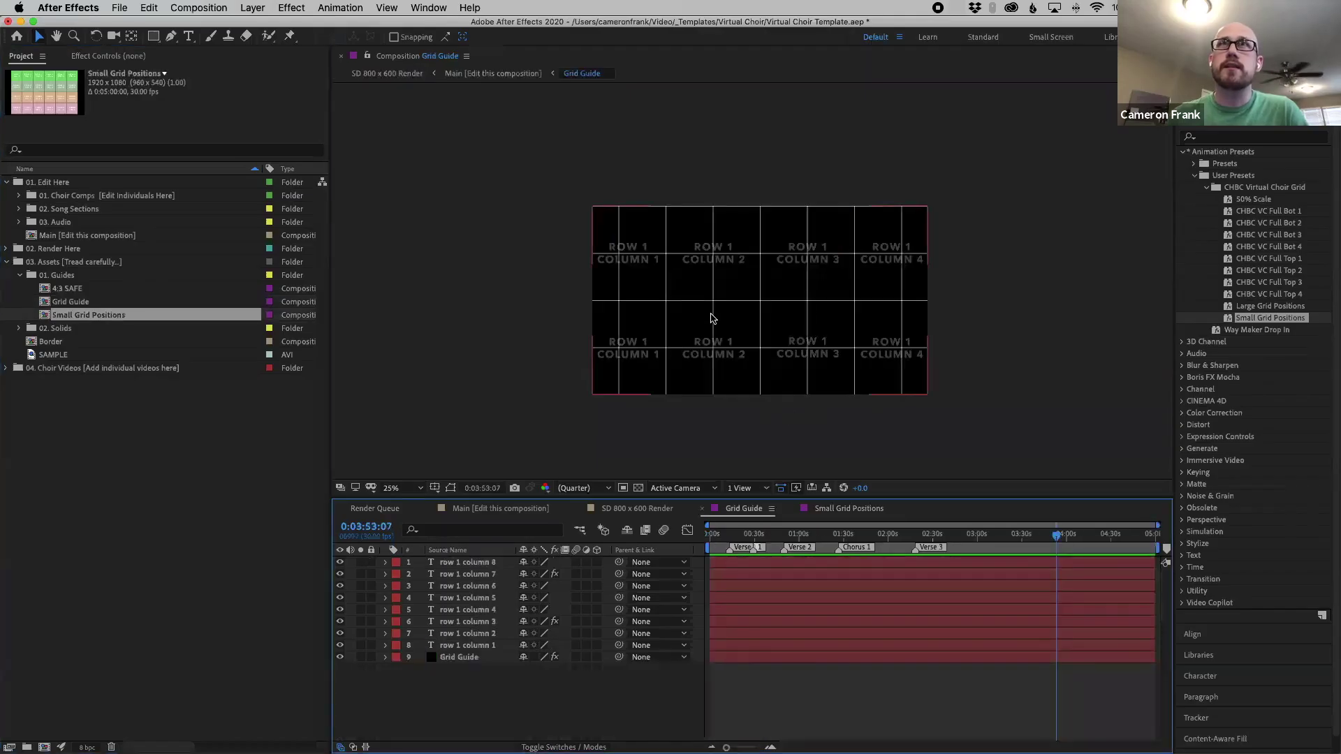
{"action": "left_click", "coordinate": [834, 510]}
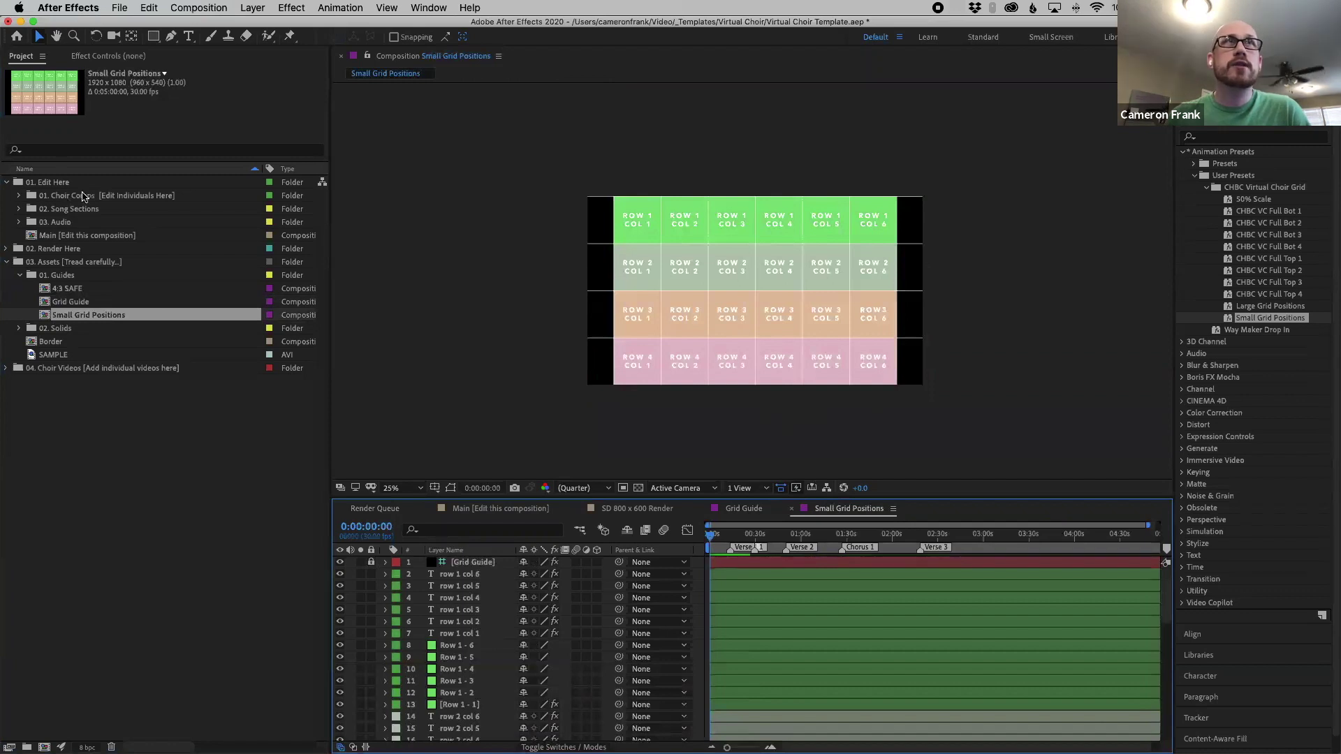
Expand the 01. Choir Comps [Edit Individuals Here] folder and collapse the 03. Assets folder.
{"action": "left_click", "coordinate": [196, 198]}
{"action": "double_click", "coordinate": [197, 197]}
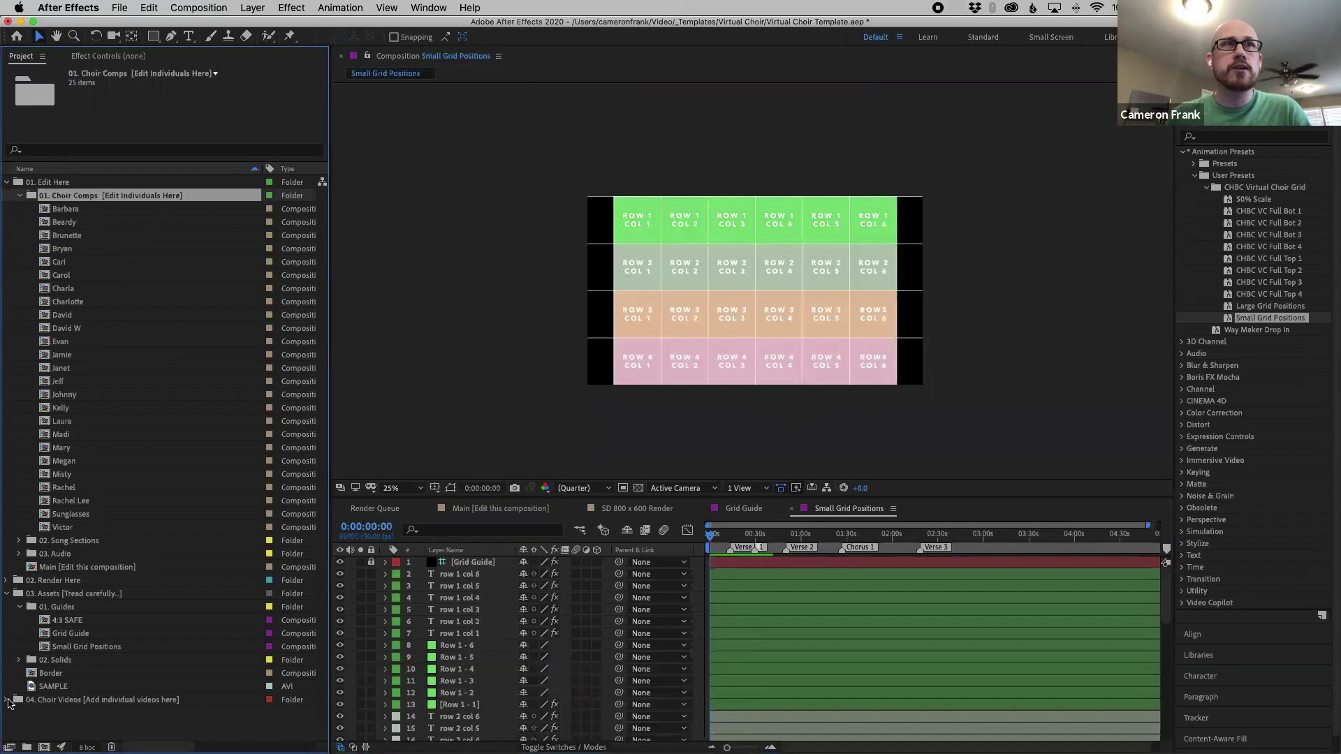
{"action": "left_click", "coordinate": [6, 594]}
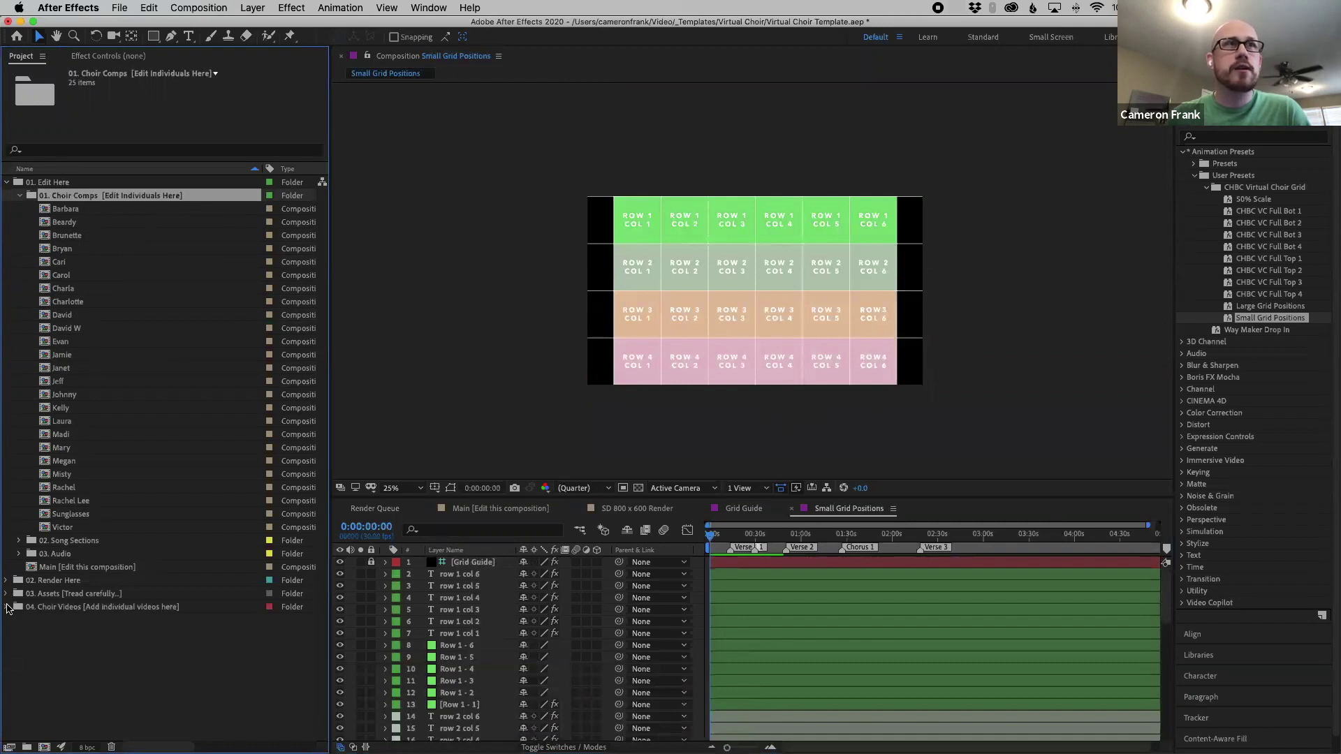
Look through the contents of the 04. Choir Videos folder.
{"action": "left_click", "coordinate": [7, 606]}
{"action": "scroll", "coordinate": [9, 611], "scroll_direction": "down", "scroll_amount": 5}
{"action": "scroll", "coordinate": [10, 611], "scroll_direction": "up", "scroll_amount": 5}
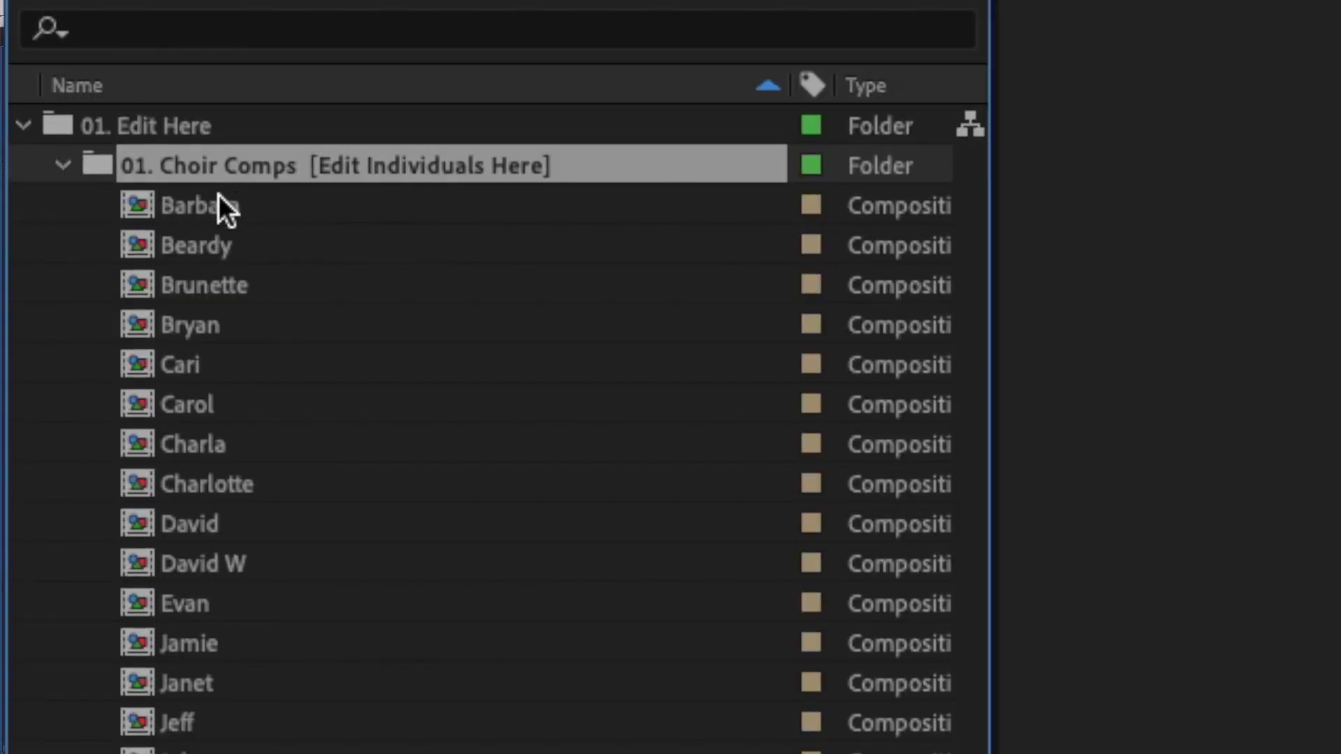
Preview a few individual singers' compositions in the 01. Choir Comps folder and open the Sunglasses composition.
{"action": "left_click", "coordinate": [265, 241]}
{"action": "left_click", "coordinate": [264, 278]}
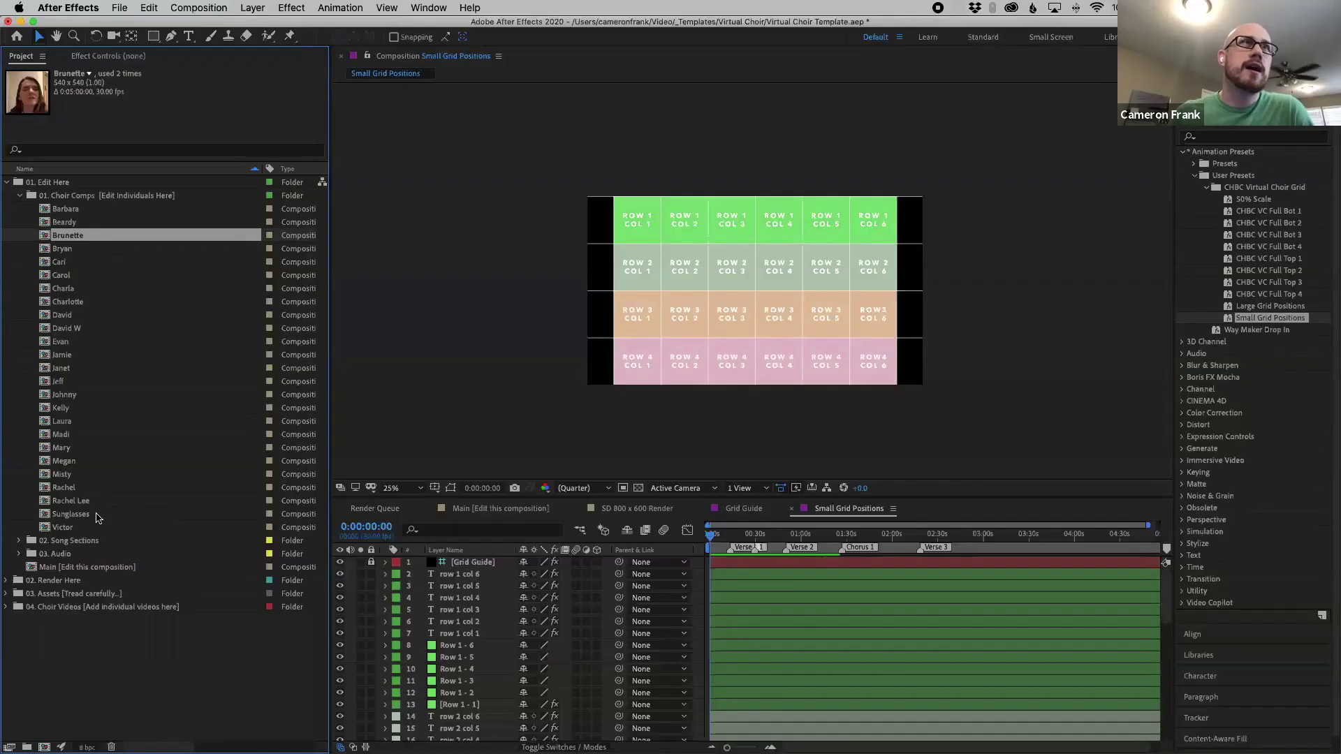
{"action": "left_click", "coordinate": [96, 516]}
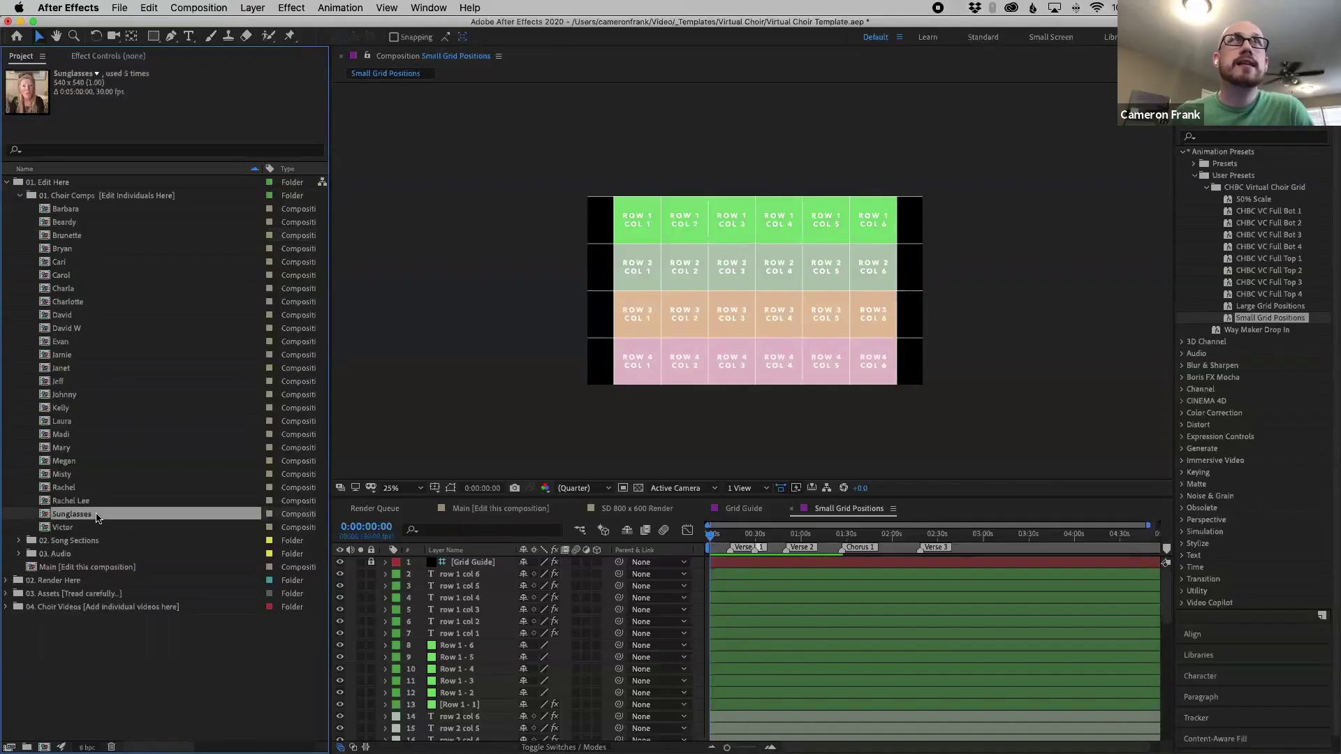
{"action": "double_click", "coordinate": [96, 517]}
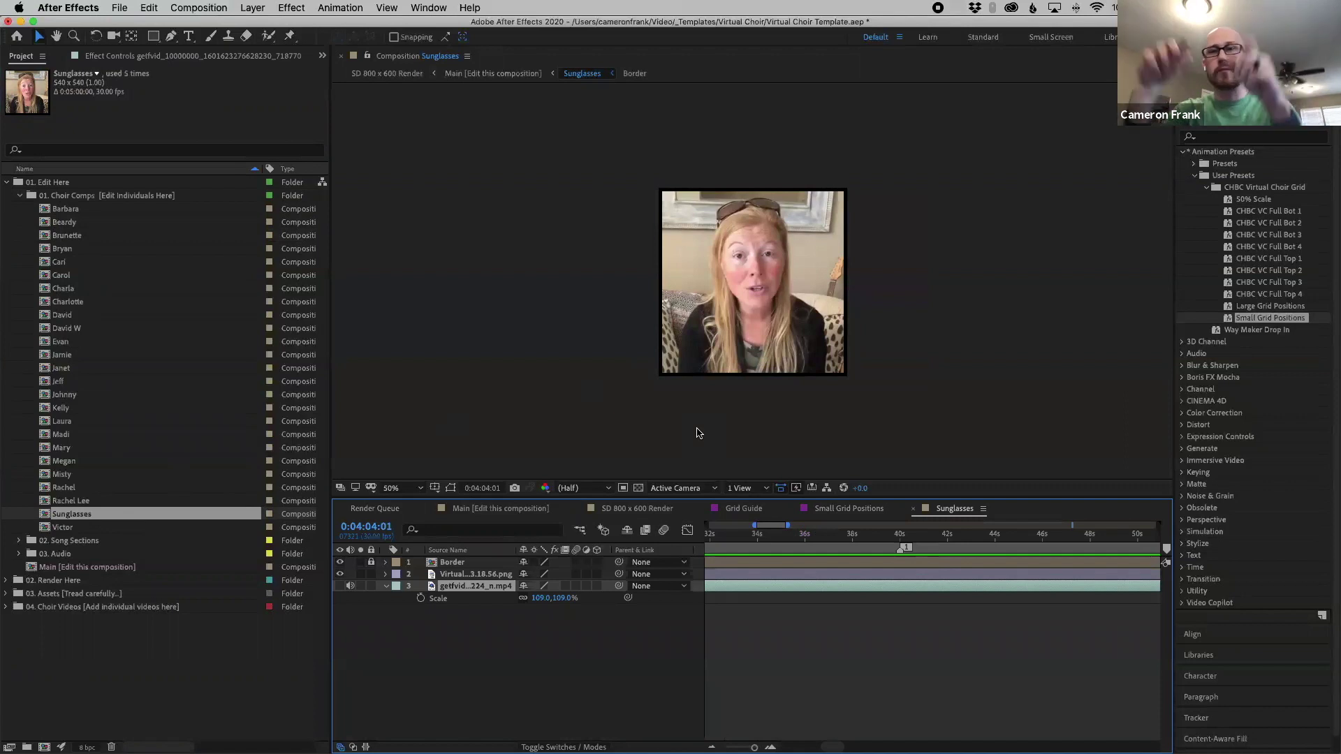
Preview the first, fourth, fifth and sixth compositions in the 01. Choir Comps folder.
{"action": "left_click", "coordinate": [109, 211]}
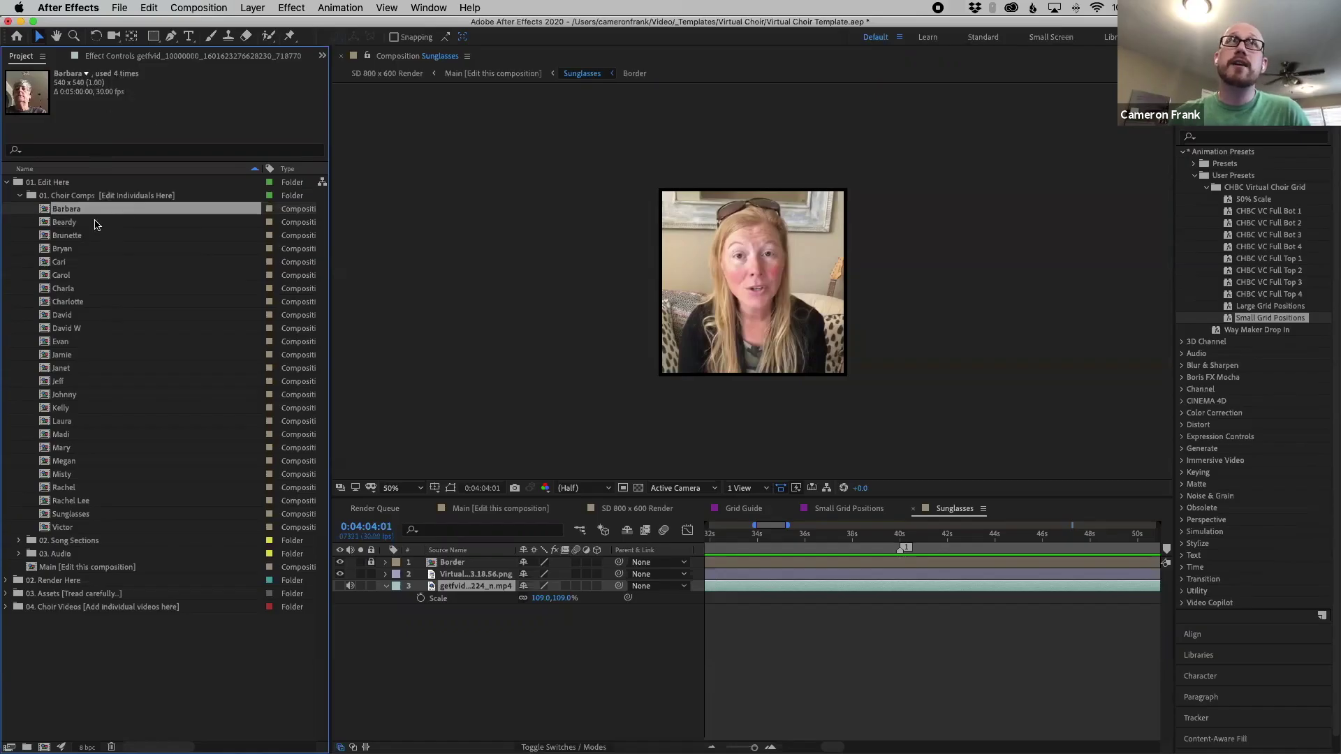
{"action": "left_click", "coordinate": [79, 249]}
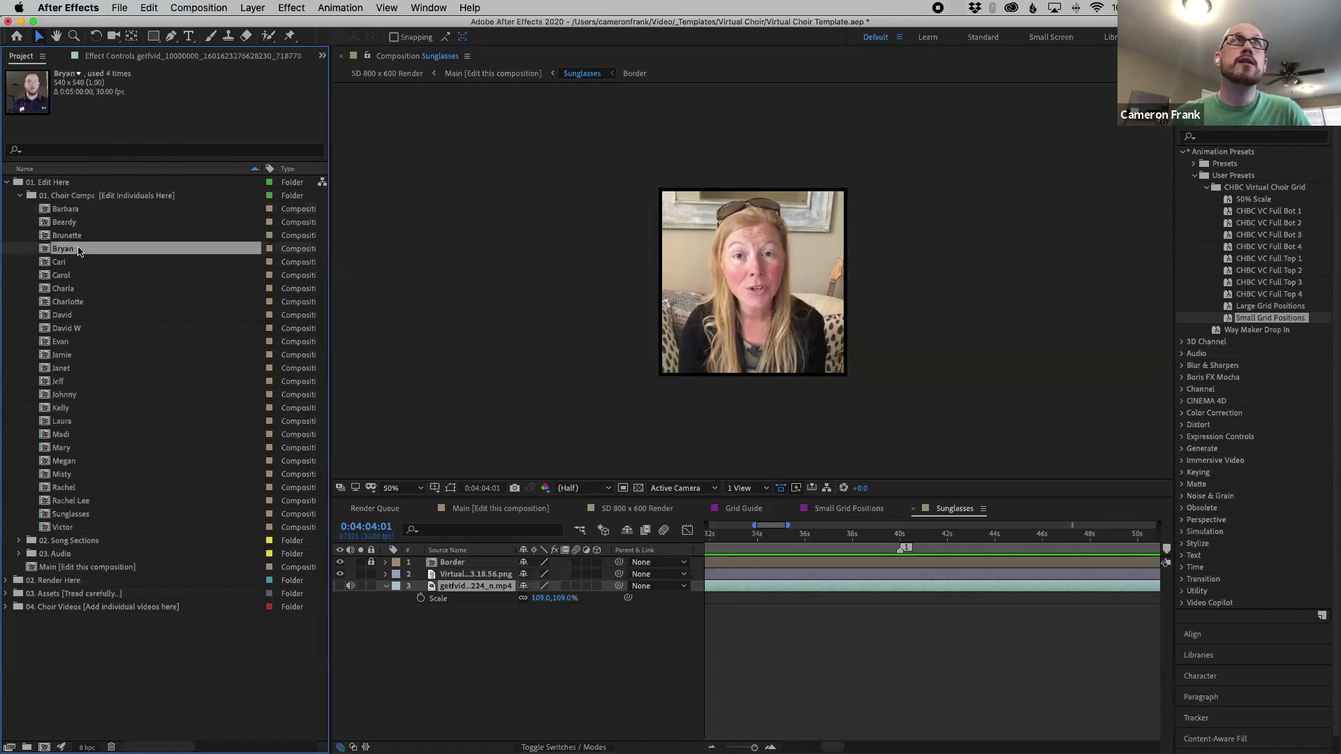
{"action": "left_click", "coordinate": [74, 263]}
{"action": "left_click", "coordinate": [72, 277]}
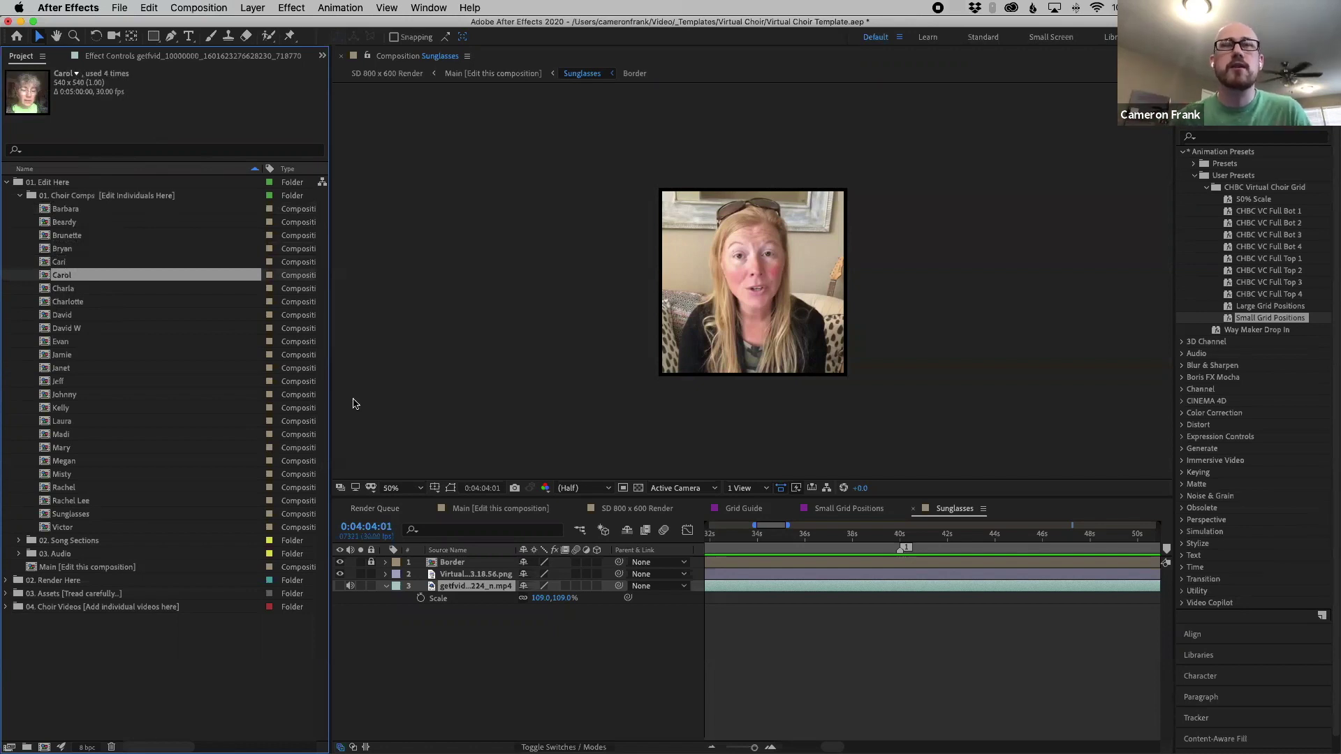
Open the sixth choir composition and make its mp4 video layer visible to examine the frame's extent.
{"action": "double_click", "coordinate": [62, 275]}
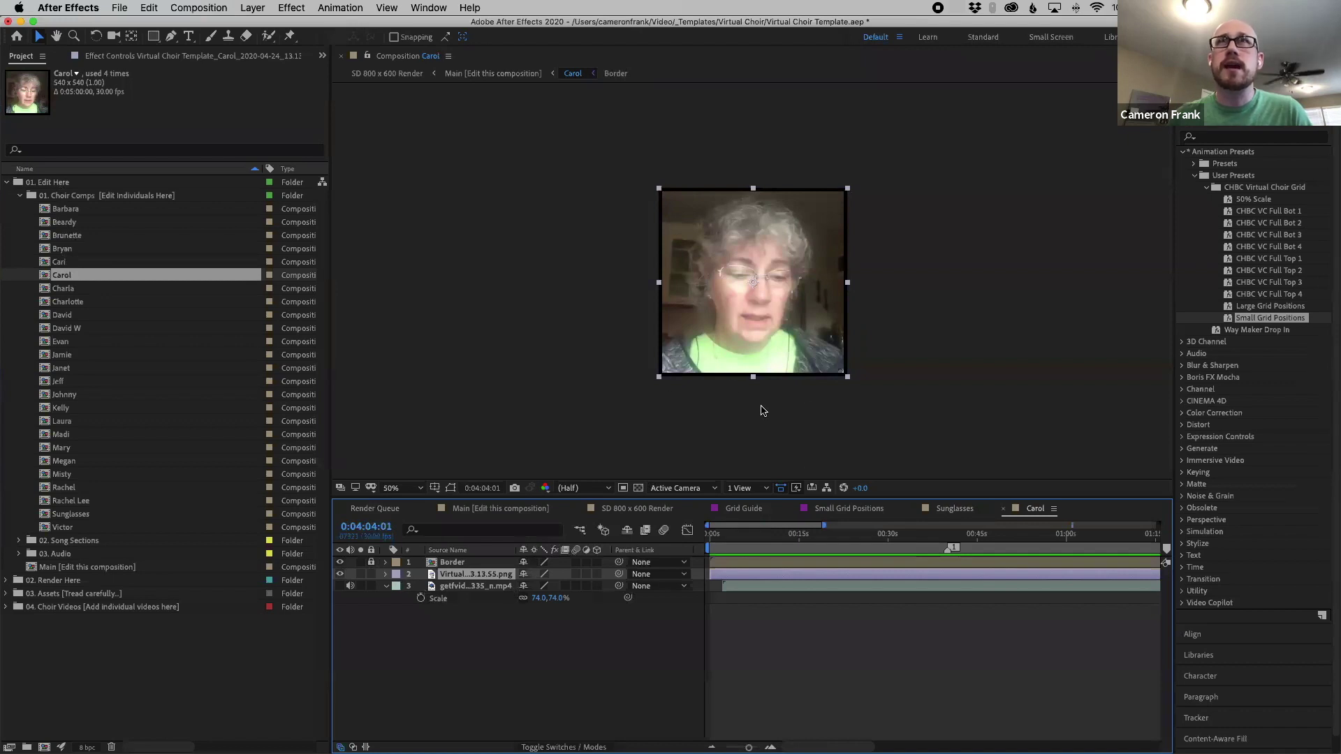
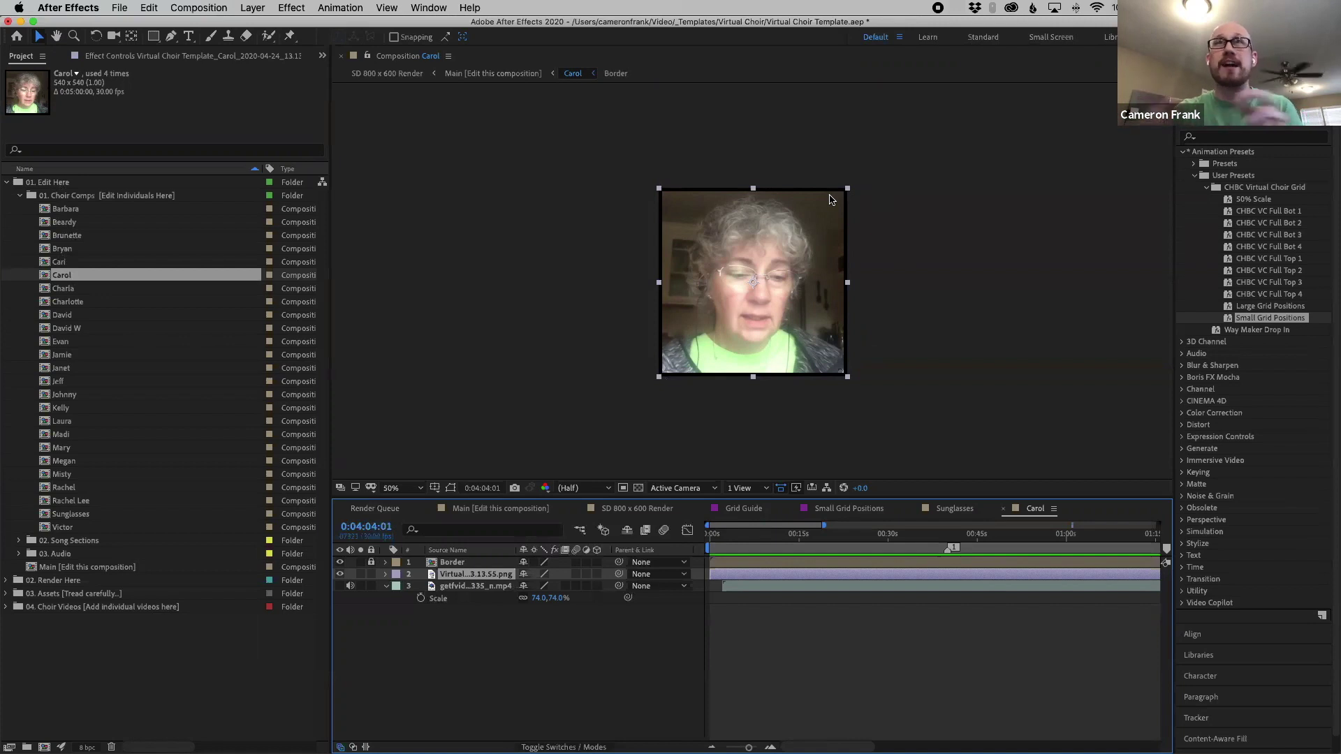
{"action": "left_click", "coordinate": [340, 585]}
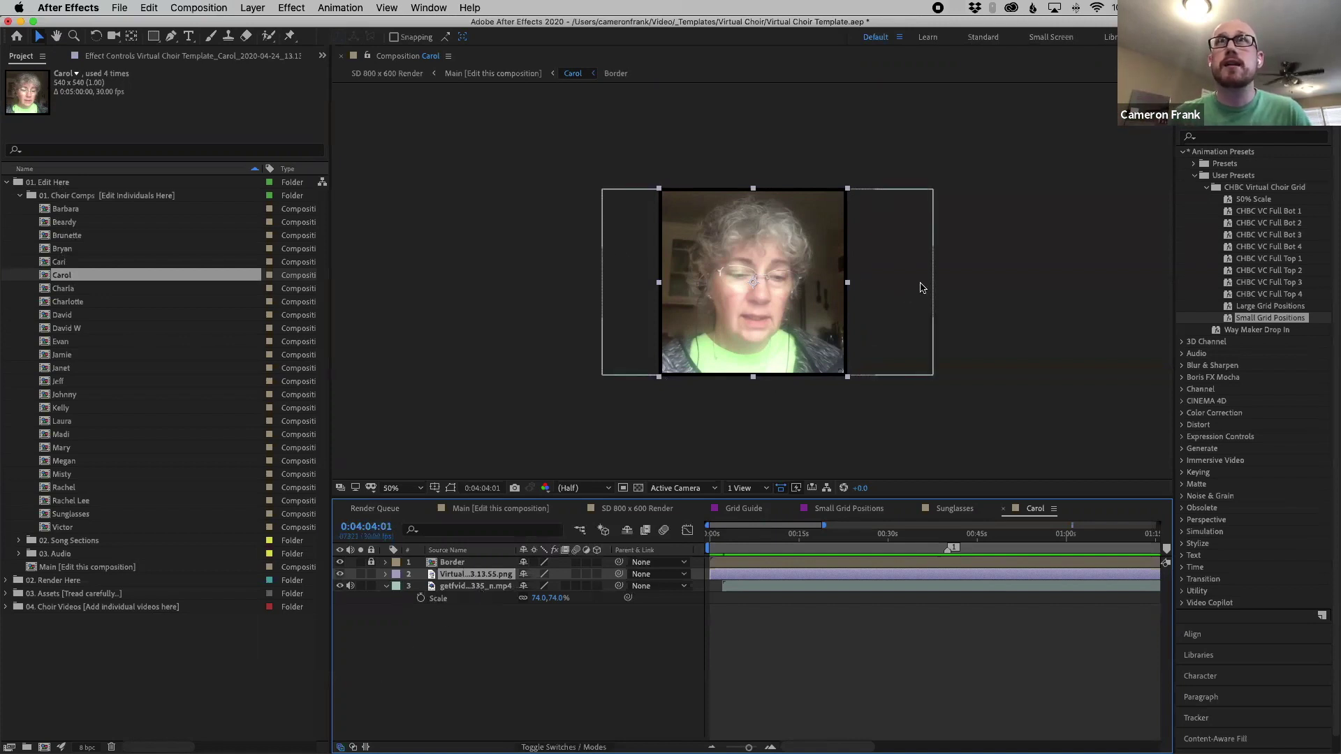
Return to the Sunglasses composition, show its mp4 video layer to examine the vertical framing, and hide the layer again.
{"action": "double_click", "coordinate": [70, 514]}
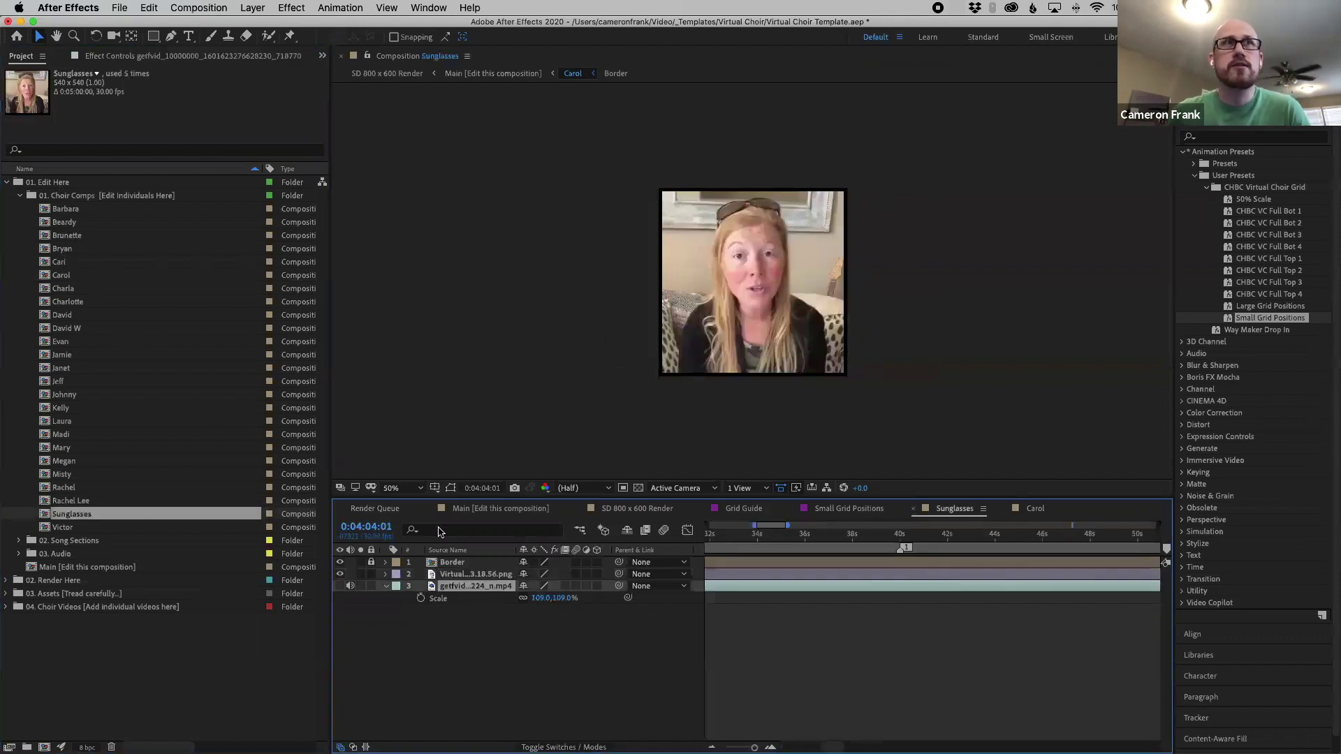
{"action": "left_click", "coordinate": [339, 586]}
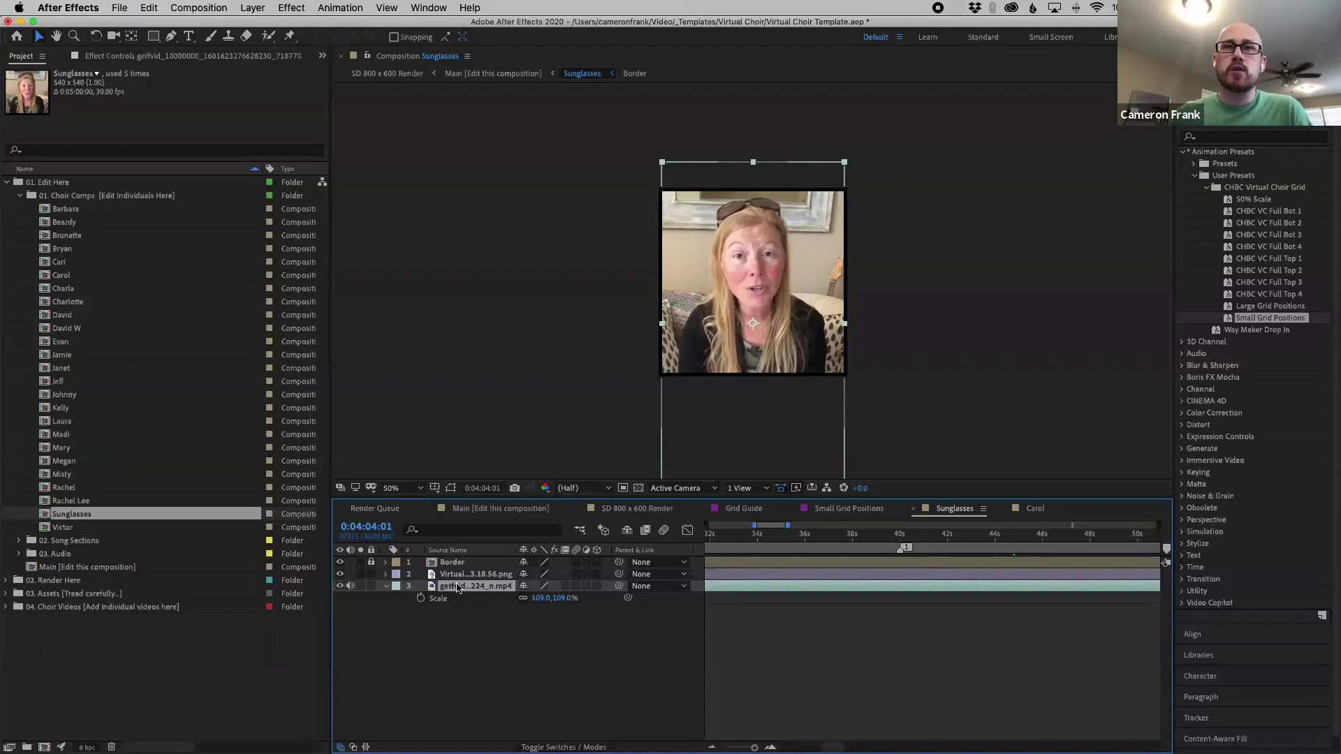
{"action": "left_click", "coordinate": [340, 585]}
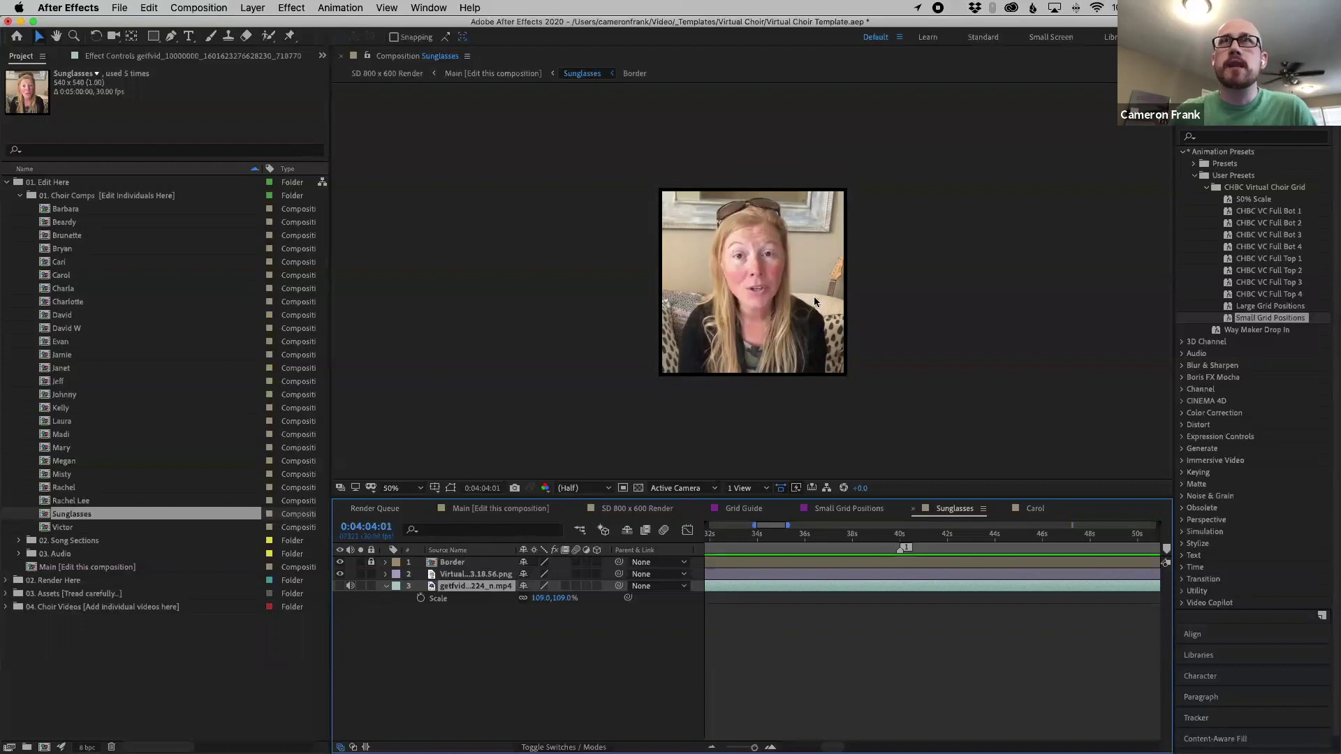
{"action": "left_click", "coordinate": [812, 322]}
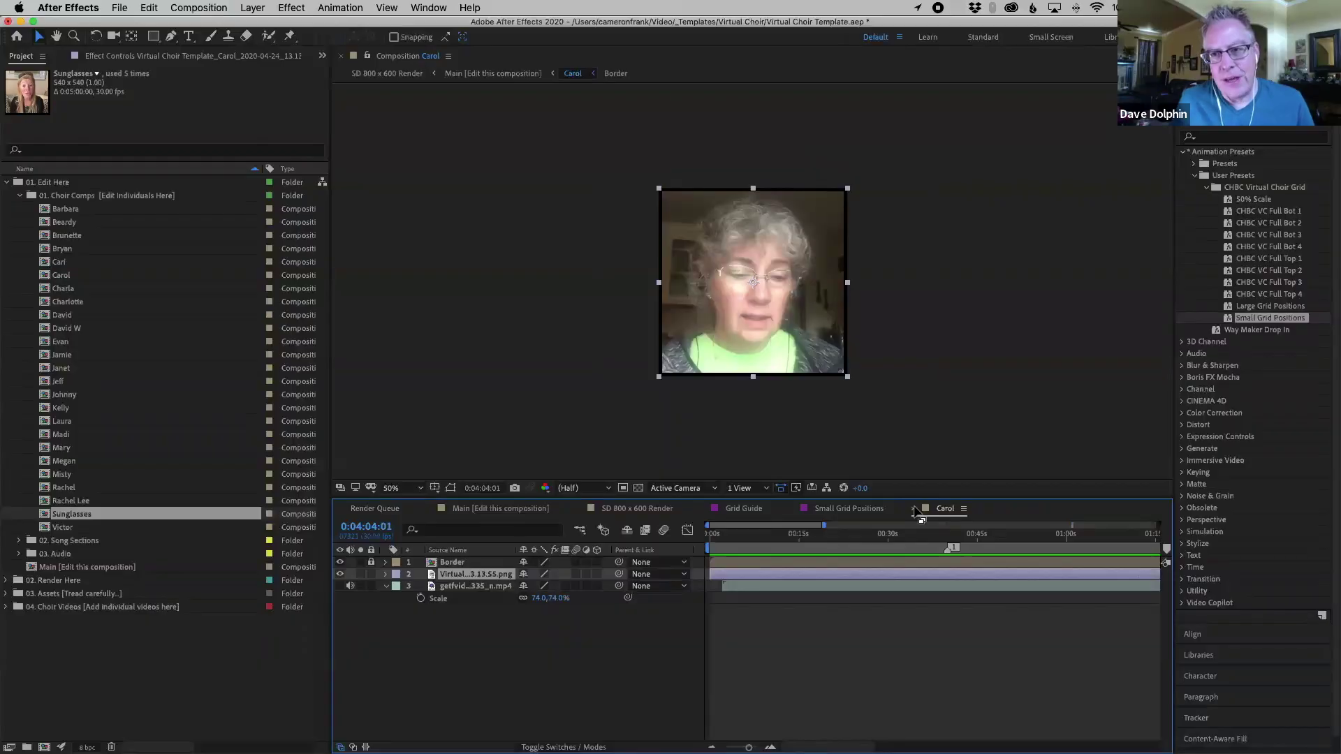
Close the sixth choir composition and return to Main [Edit this composition] to view the whole singer grid.
{"action": "left_click", "coordinate": [911, 517]}
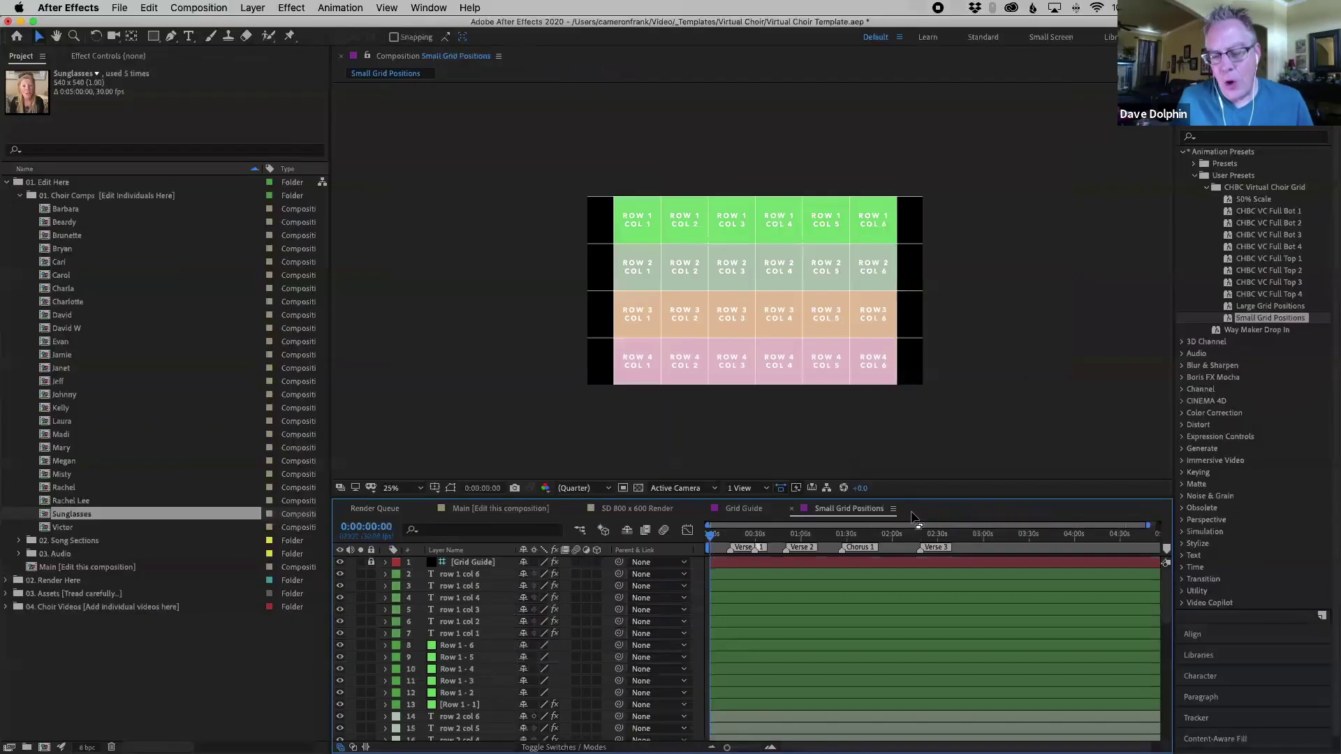
{"action": "left_click", "coordinate": [494, 509]}
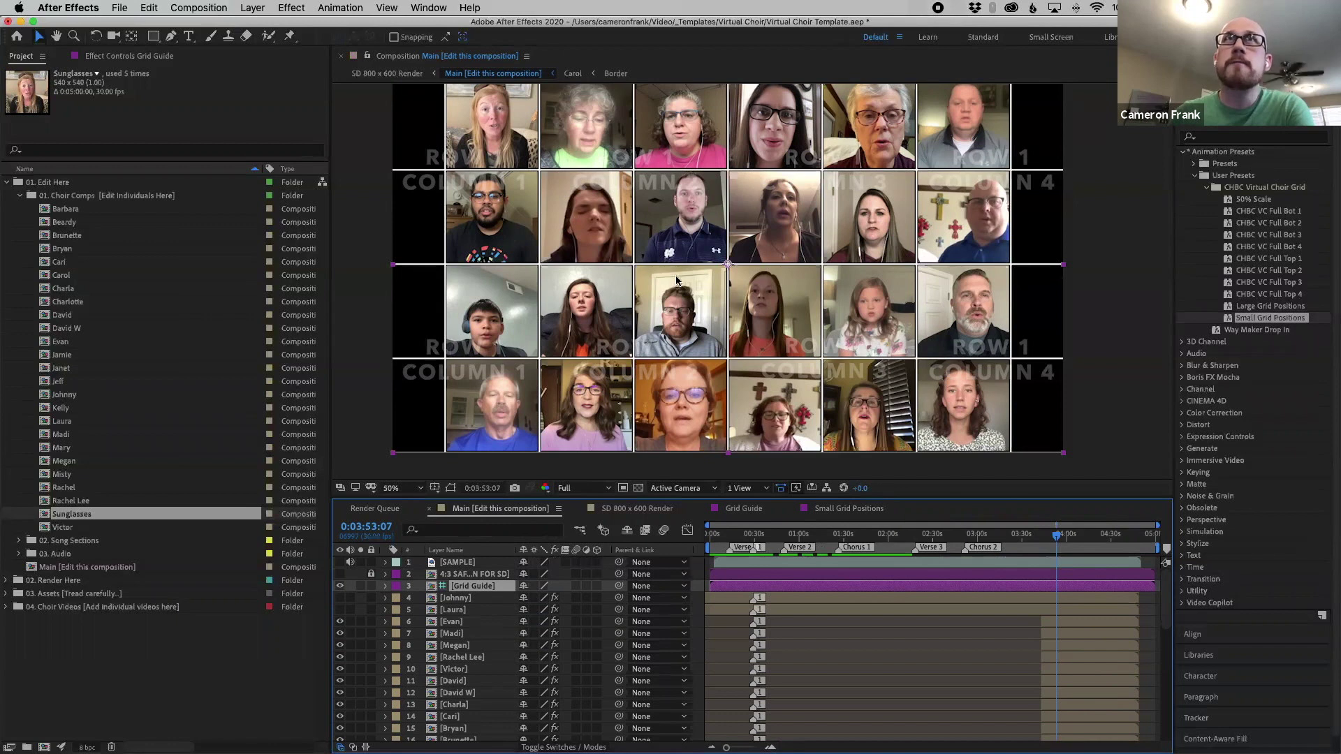
{"action": "key", "text": "comma"}
{"action": "key", "text": "comma"}
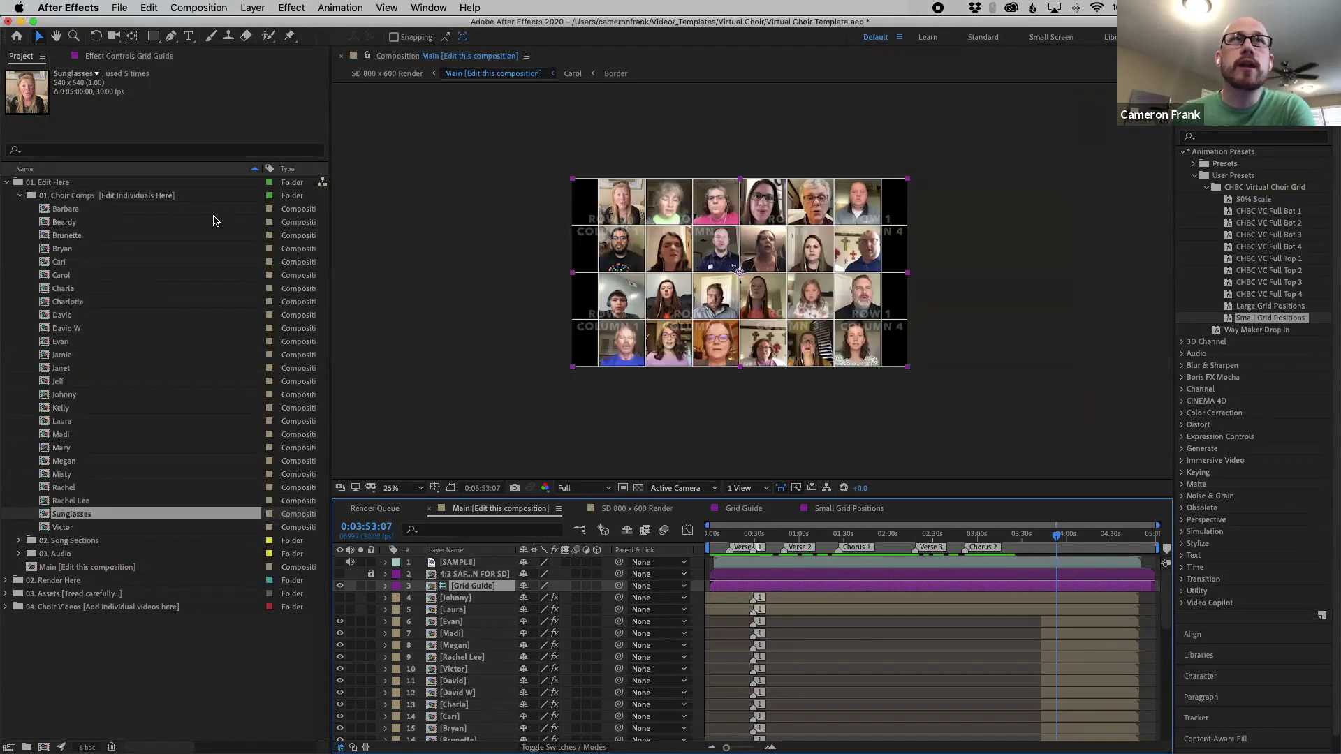
Open the first composition in the 01. Choir Comps folder and move the time indicator to its marker at 0:00:40:00.
{"action": "left_click", "coordinate": [20, 195]}
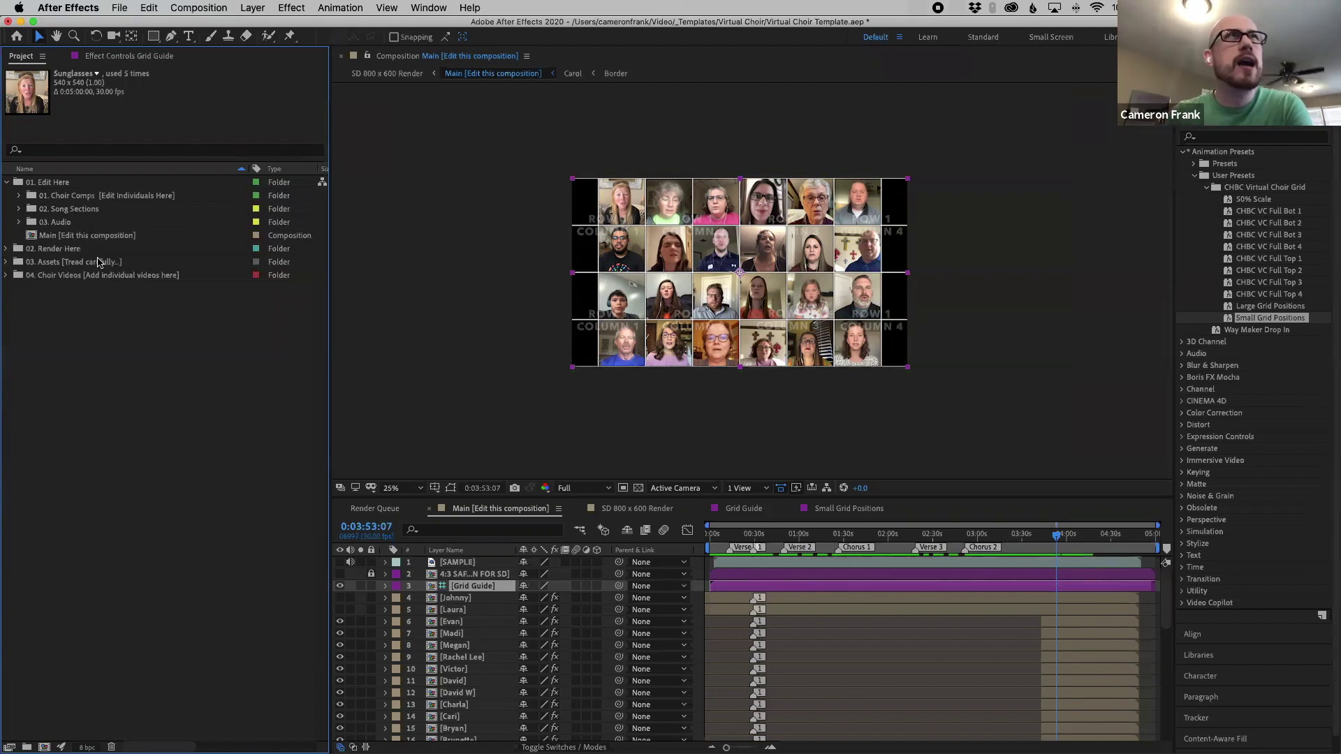
{"action": "left_click", "coordinate": [19, 196]}
{"action": "double_click", "coordinate": [66, 209]}
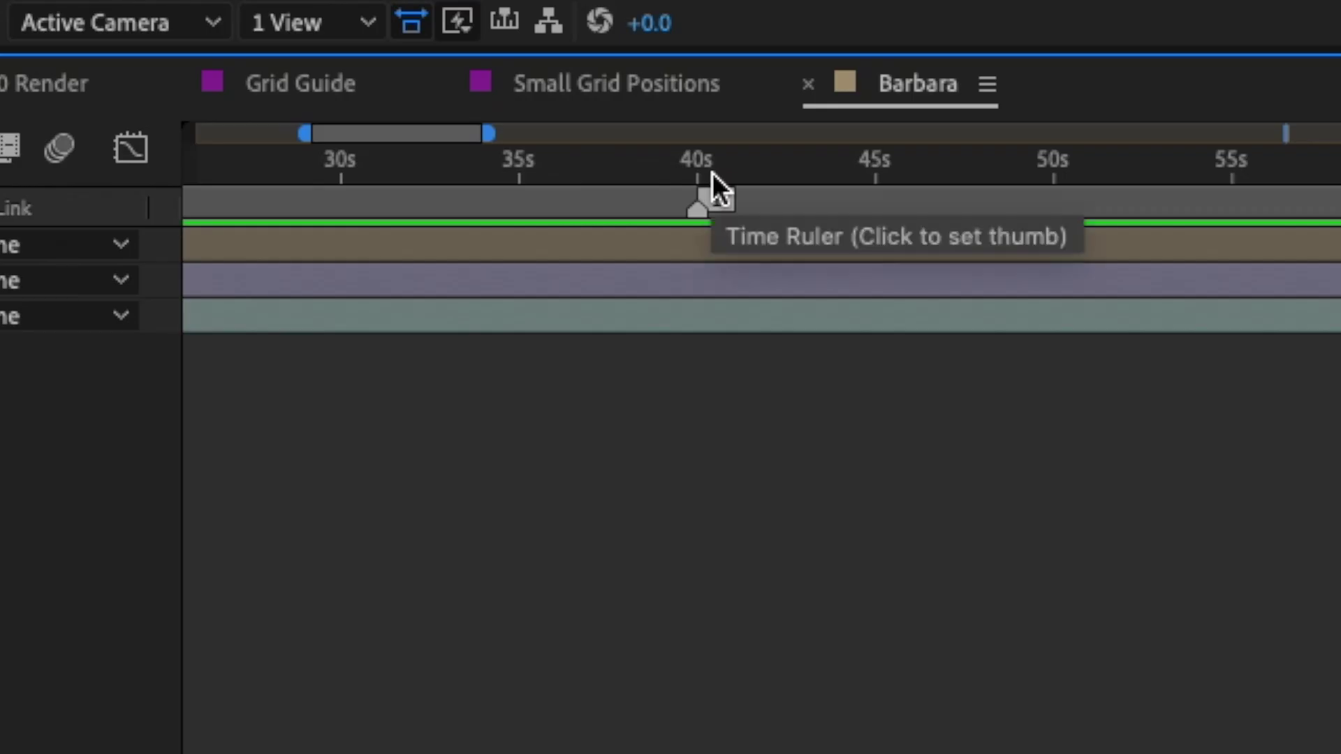
{"action": "left_click_drag", "start_coordinate": [713, 173], "coordinate": [699, 174]}
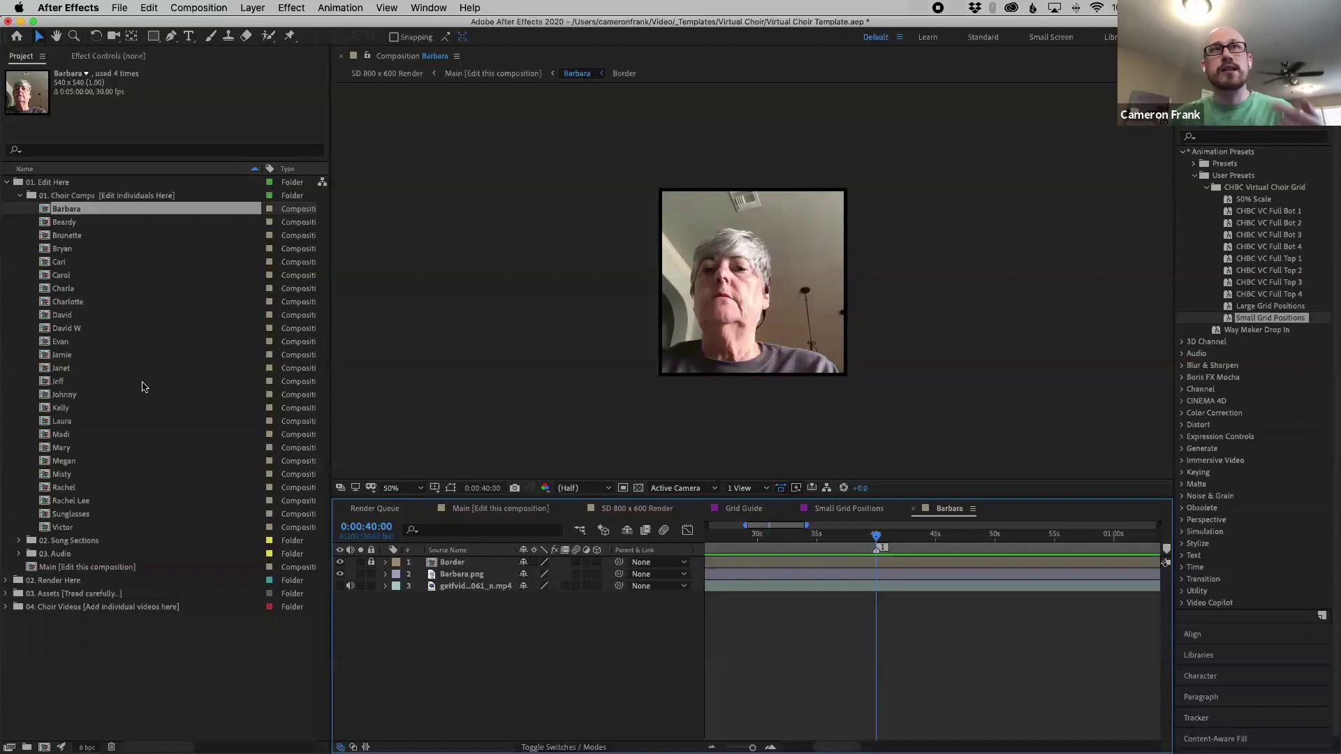
Return to the Main composition and examine the singer layers' markers aligned with the composition marker at 0:00:29:06.
{"action": "left_click", "coordinate": [497, 509]}
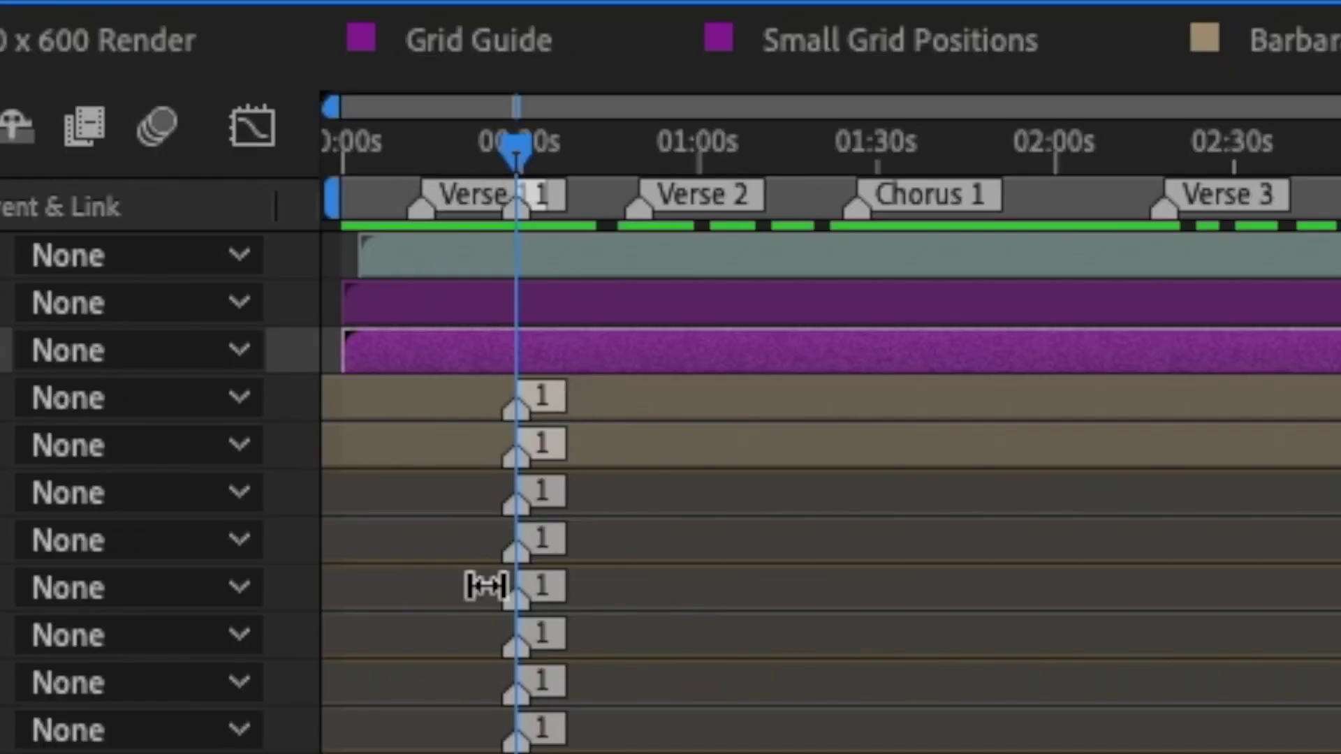
{"action": "scroll", "coordinate": [534, 717], "scroll_direction": "down", "scroll_amount": 4}
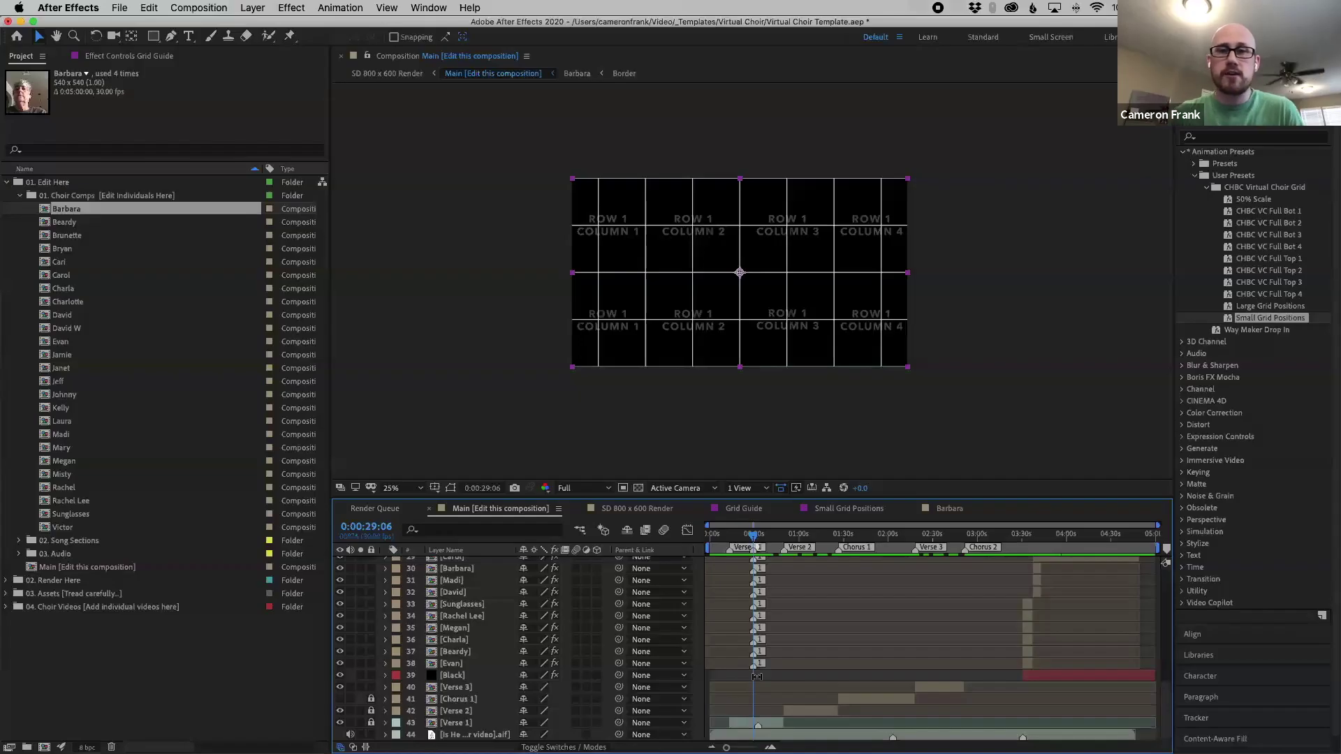
{"action": "scroll", "coordinate": [824, 629], "scroll_direction": "up", "scroll_amount": 10}
Delete the two hidden singer layers, 4 and 5, directly below the Grid Guide in the Main composition.
{"action": "left_click", "coordinate": [824, 568]}
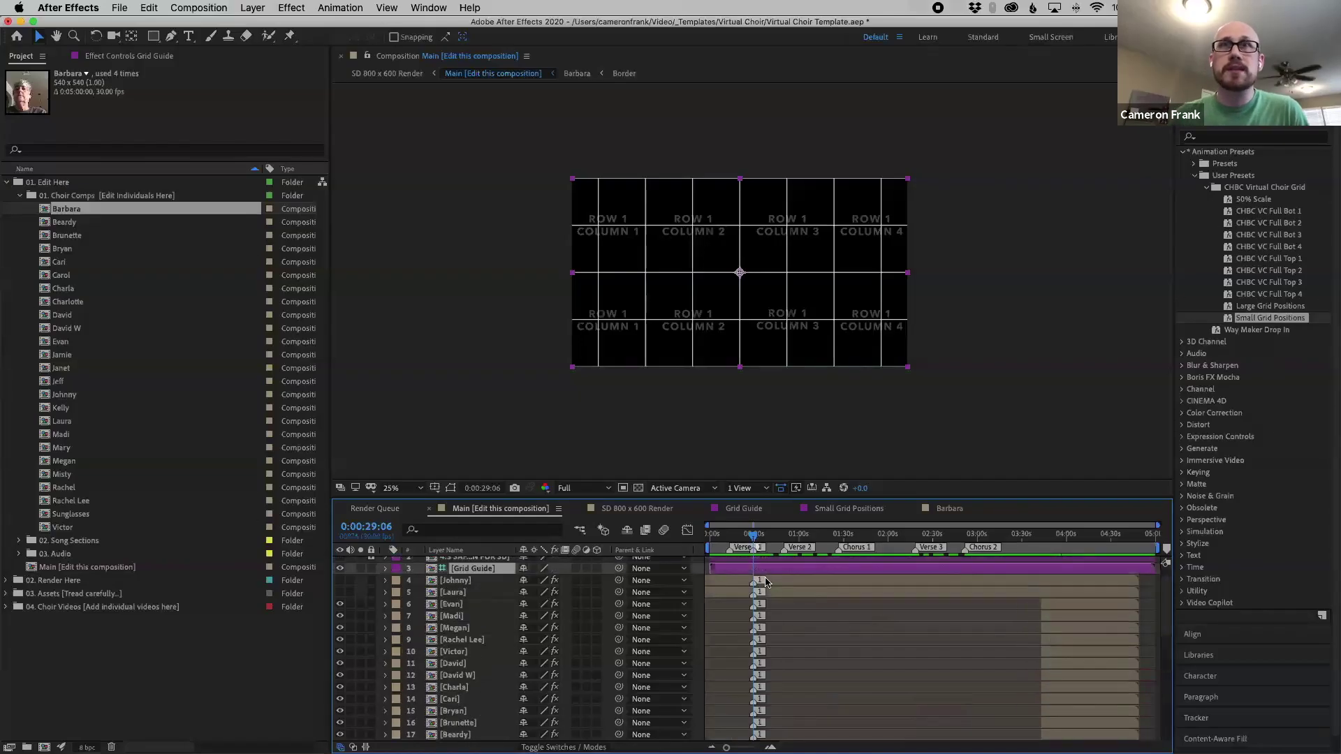
{"action": "left_click", "coordinate": [466, 581]}
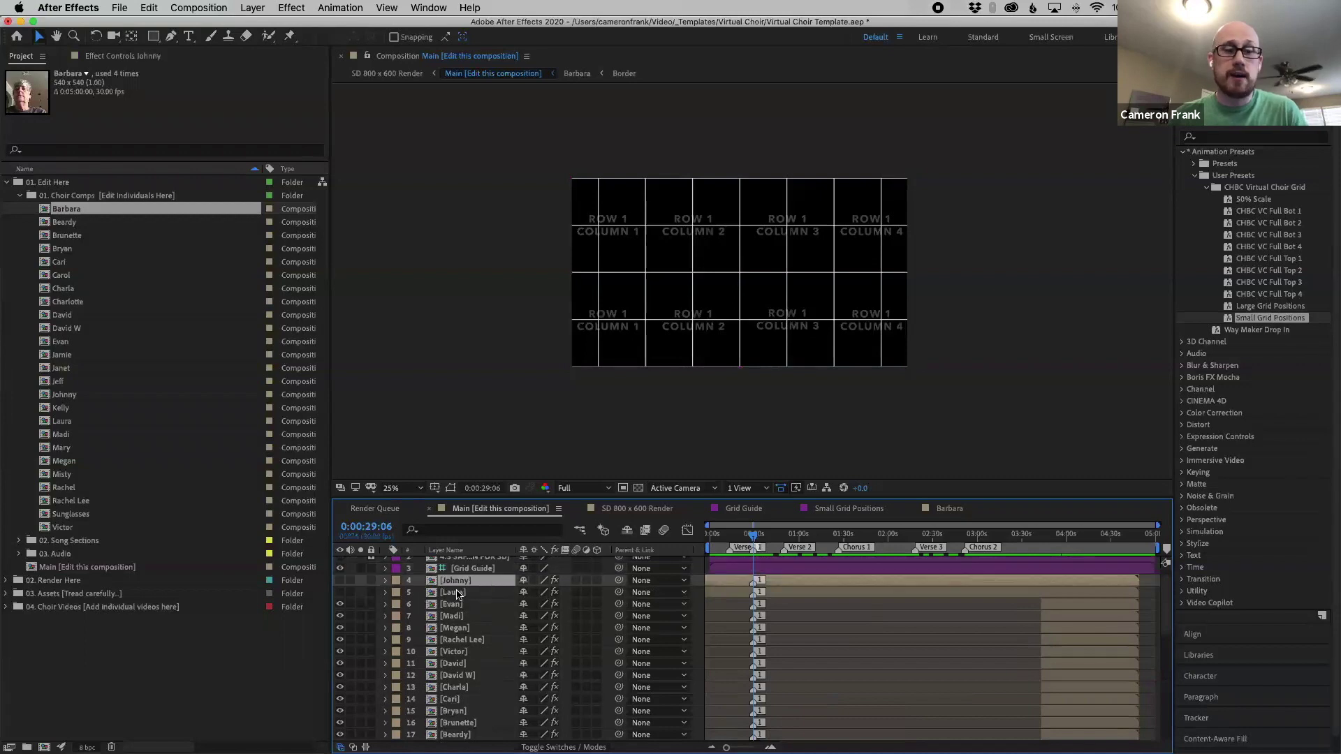
{"action": "left_click", "coordinate": [491, 590], "text": "shift"}
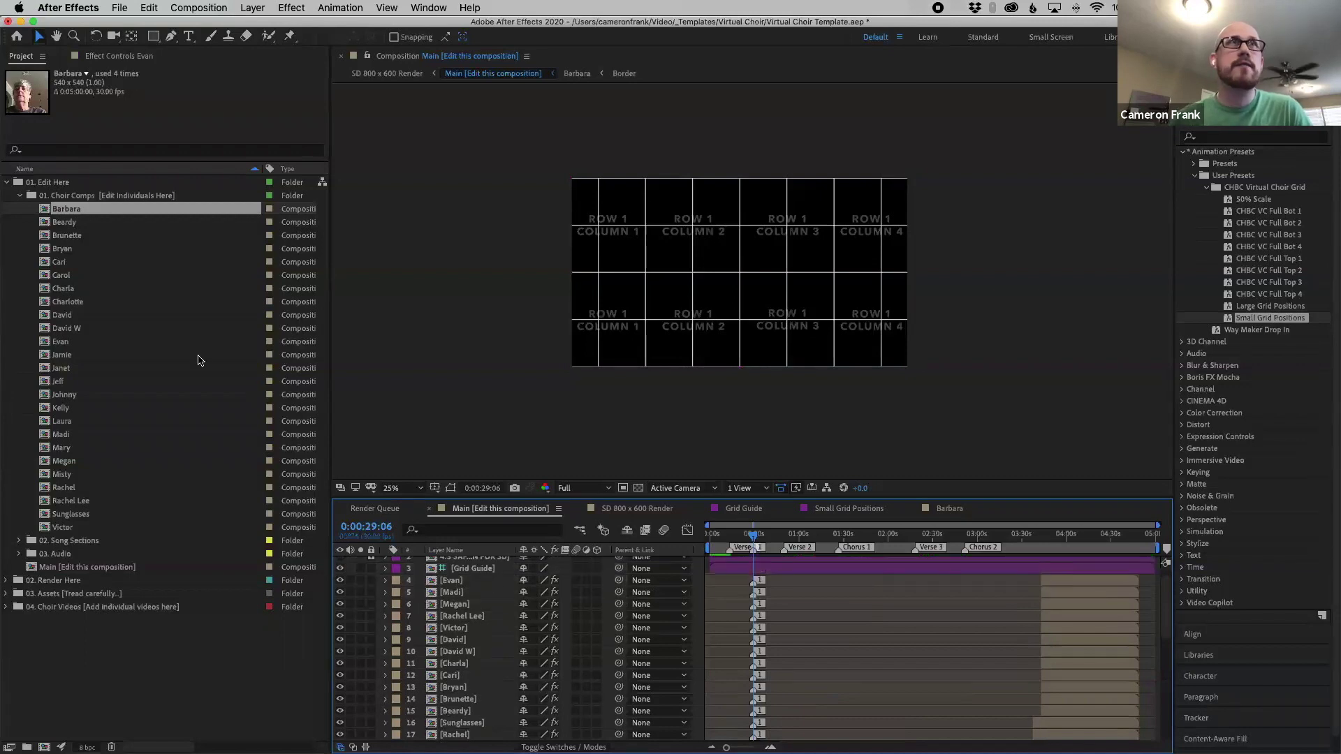
Close the first singer's composition, collapse the 01. Choir Comps folder and return to the Main composition.
{"action": "left_click", "coordinate": [915, 510]}
{"action": "left_click", "coordinate": [917, 509]}
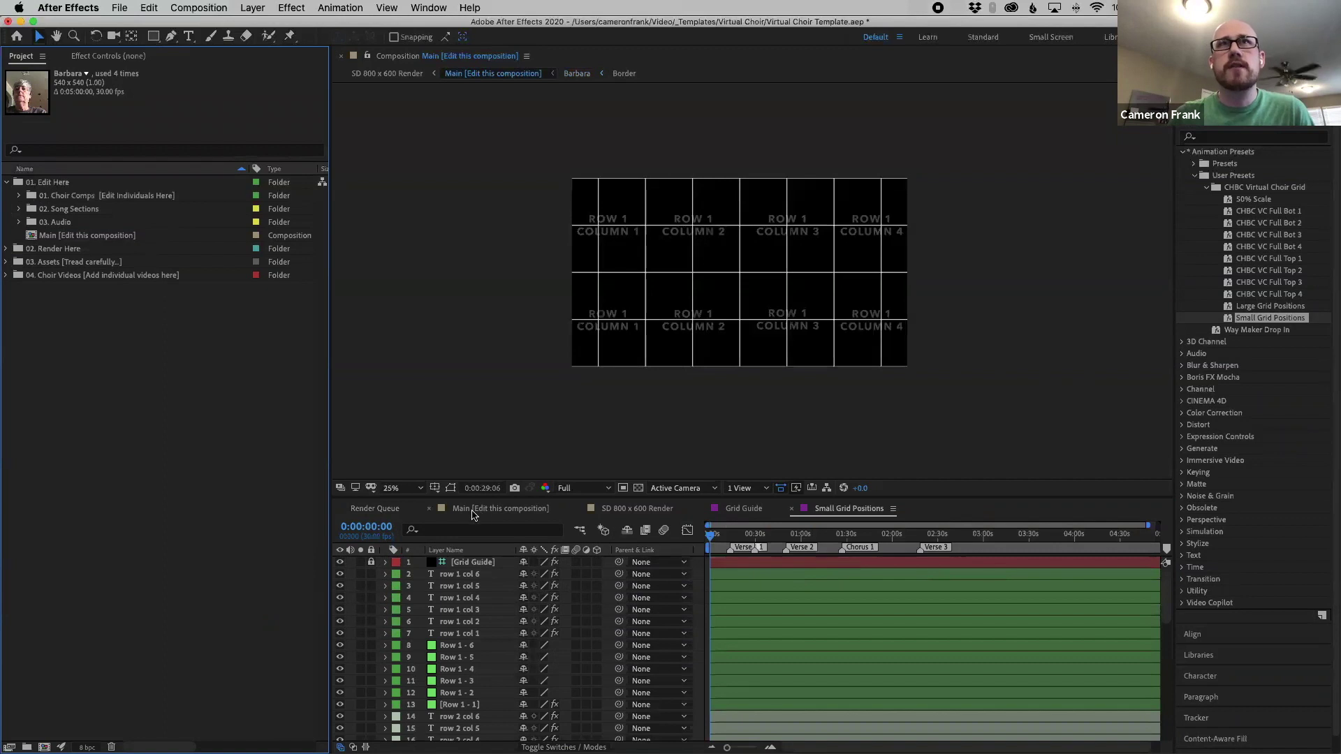
{"action": "left_click", "coordinate": [758, 535]}
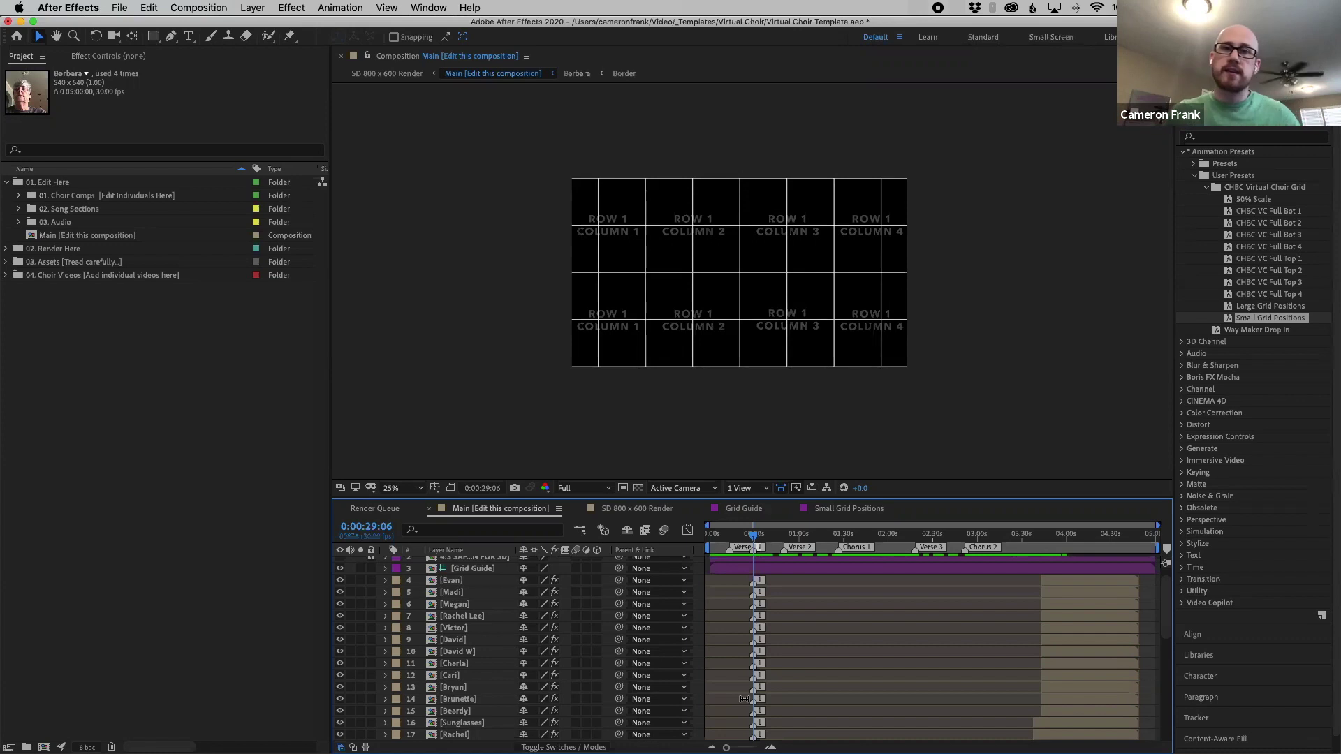
Show the SAMPLE layer and scrub through the song to 0:04:18:05 to preview the example arrangement.
{"action": "scroll", "coordinate": [579, 621], "scroll_direction": "up", "scroll_amount": 1}
{"action": "scroll", "coordinate": [579, 621], "scroll_direction": "up", "scroll_amount": 1}
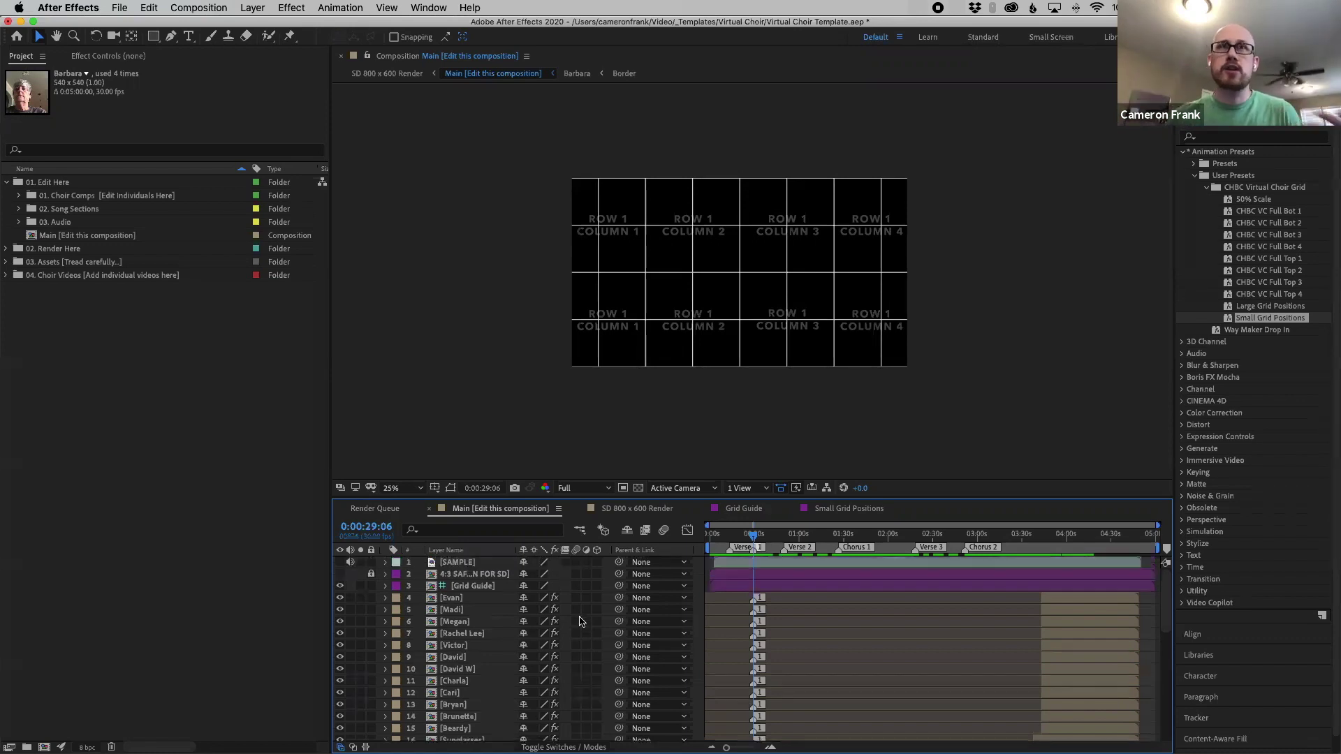
{"action": "left_click", "coordinate": [340, 562]}
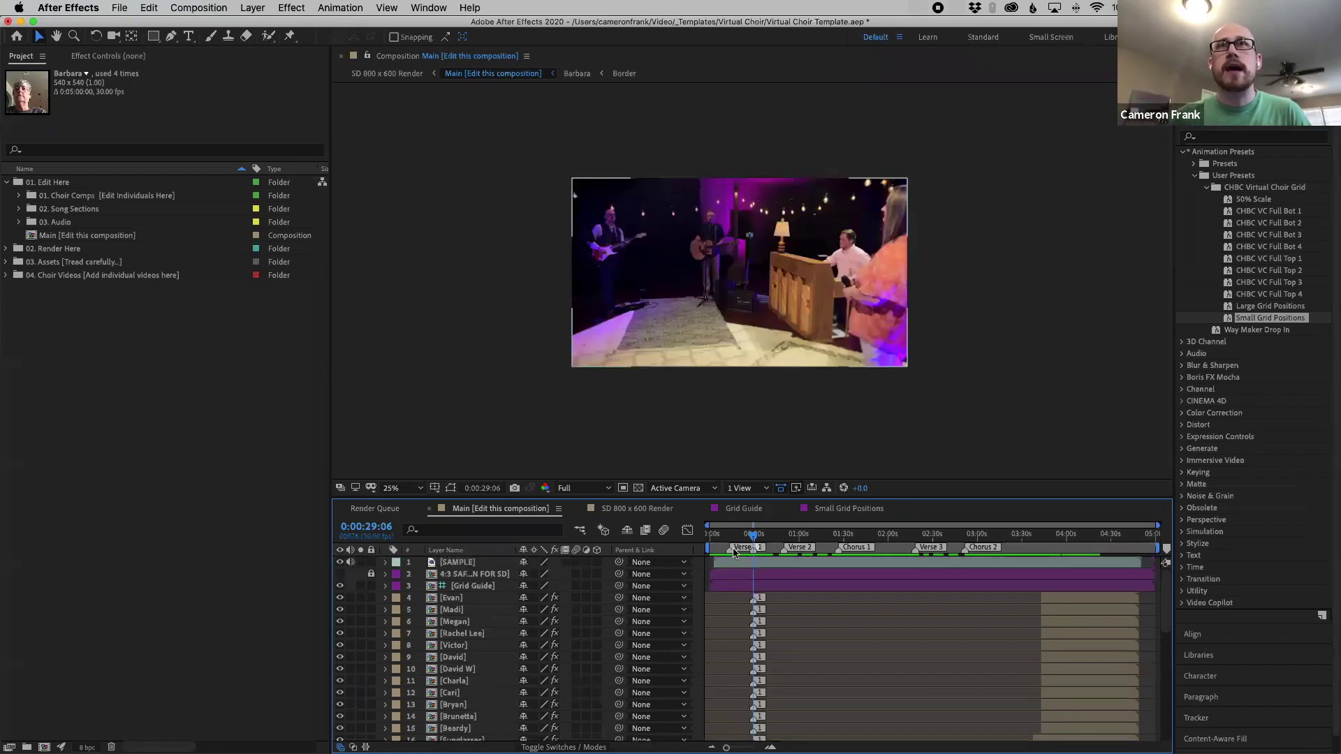
{"action": "left_click_drag", "start_coordinate": [756, 537], "coordinate": [925, 543]}
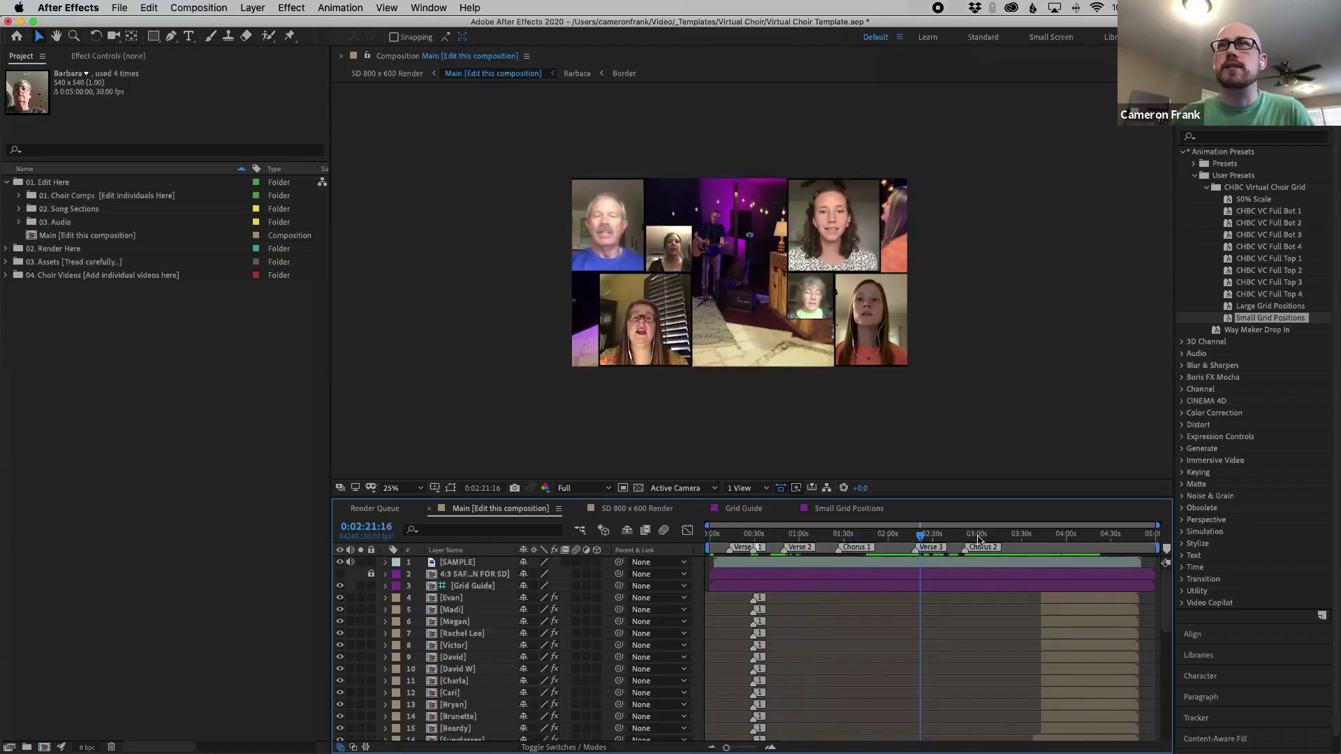
{"action": "left_click_drag", "start_coordinate": [978, 539], "coordinate": [1093, 536]}
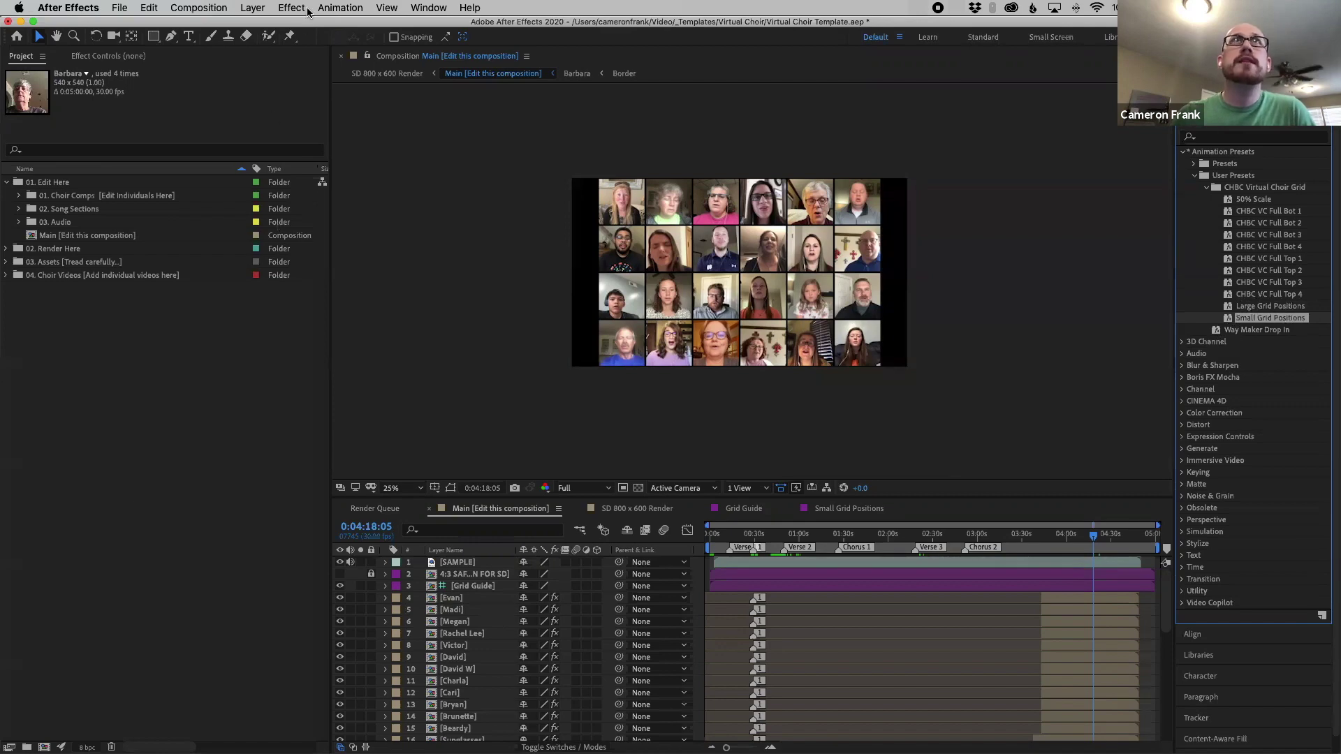
{"action": "left_click", "coordinate": [339, 8]}
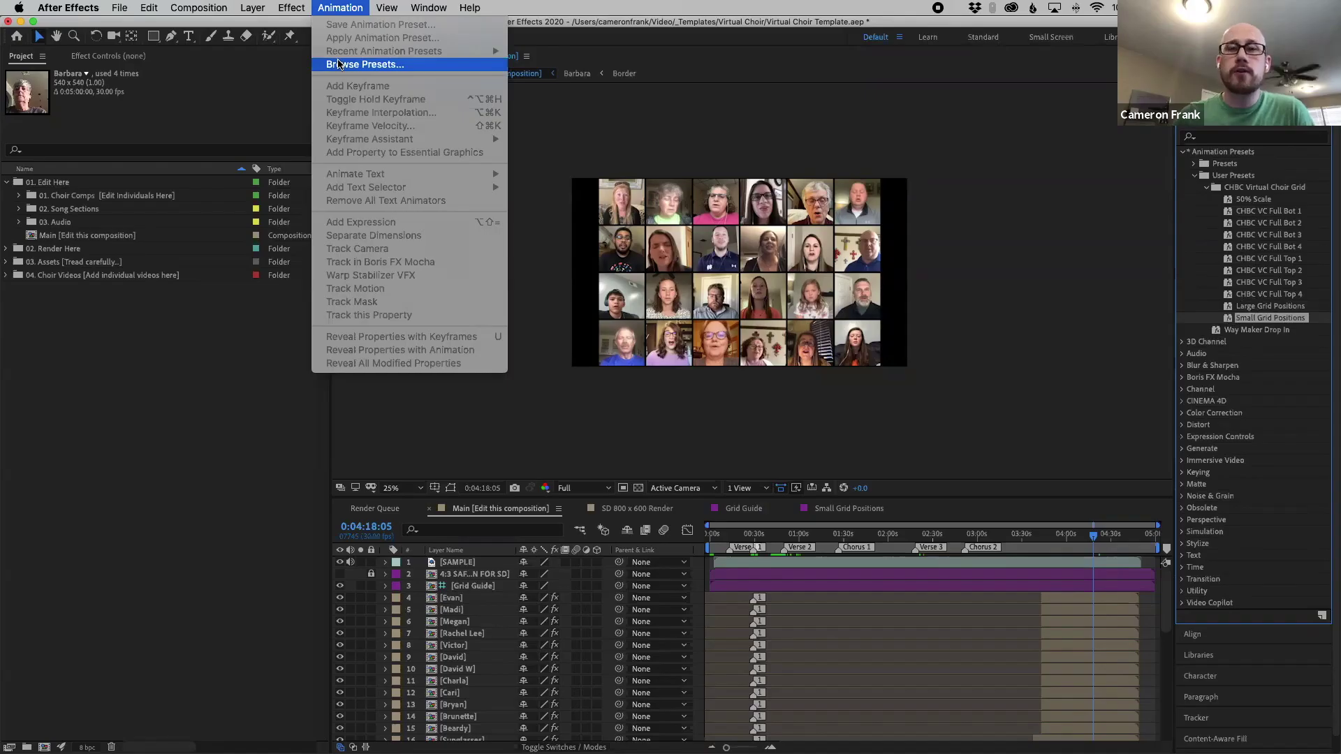
{"action": "left_click", "coordinate": [1256, 316]}
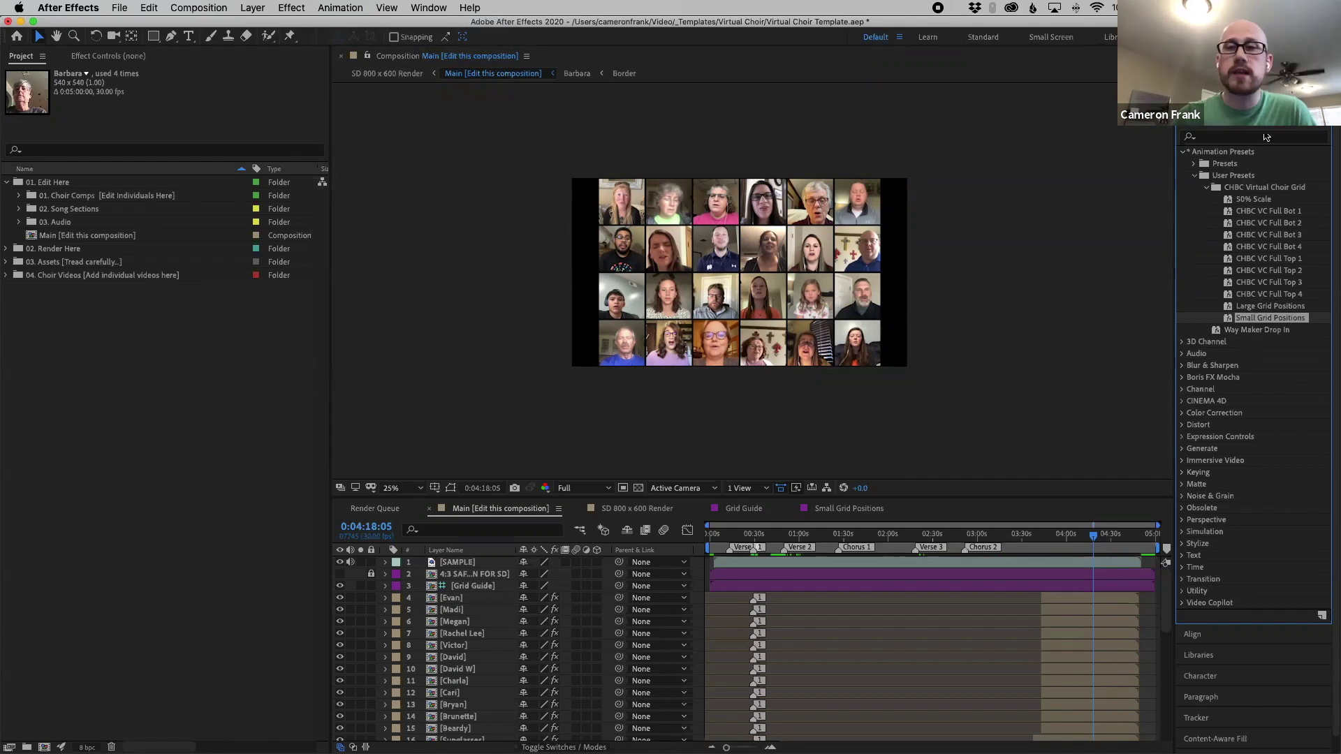
Add the first composition from the 01. Choir Comps folder to the Main composition, directly below the Grid Guide layer.
{"action": "left_click", "coordinate": [19, 196]}
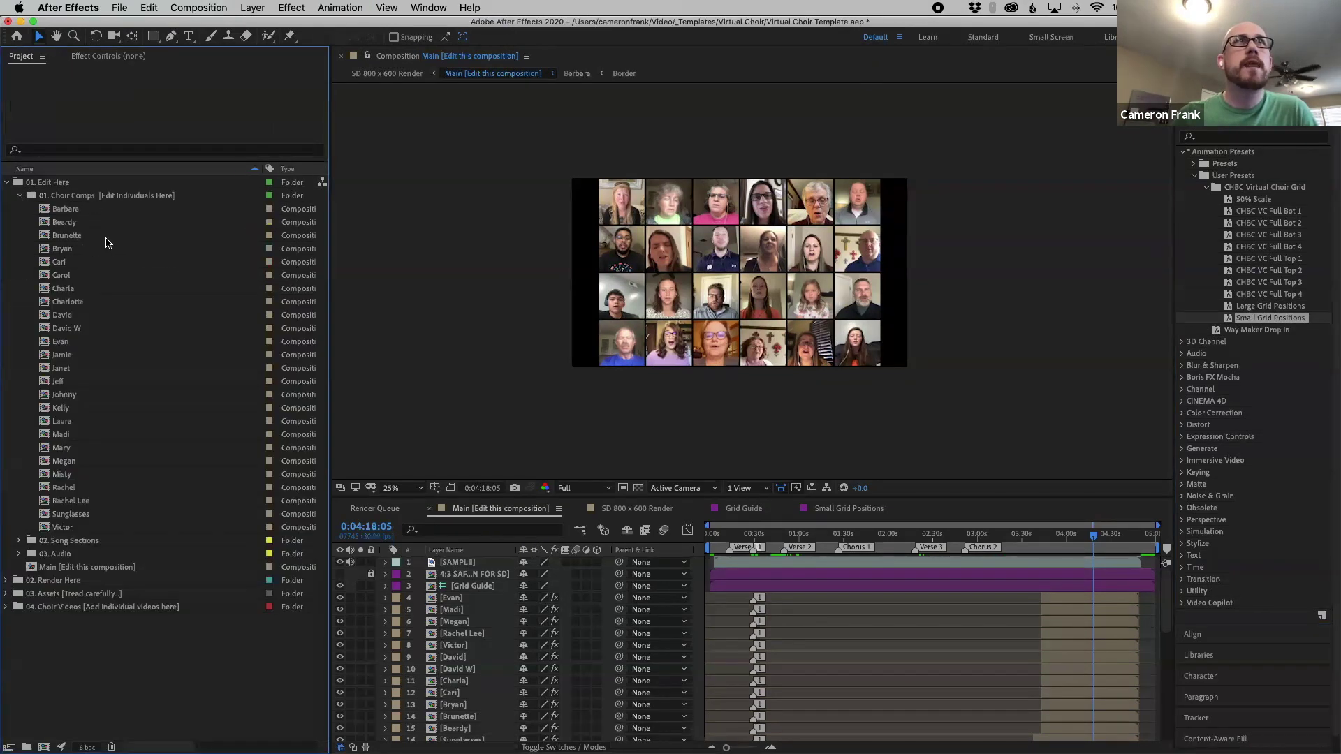
{"action": "left_click", "coordinate": [77, 210]}
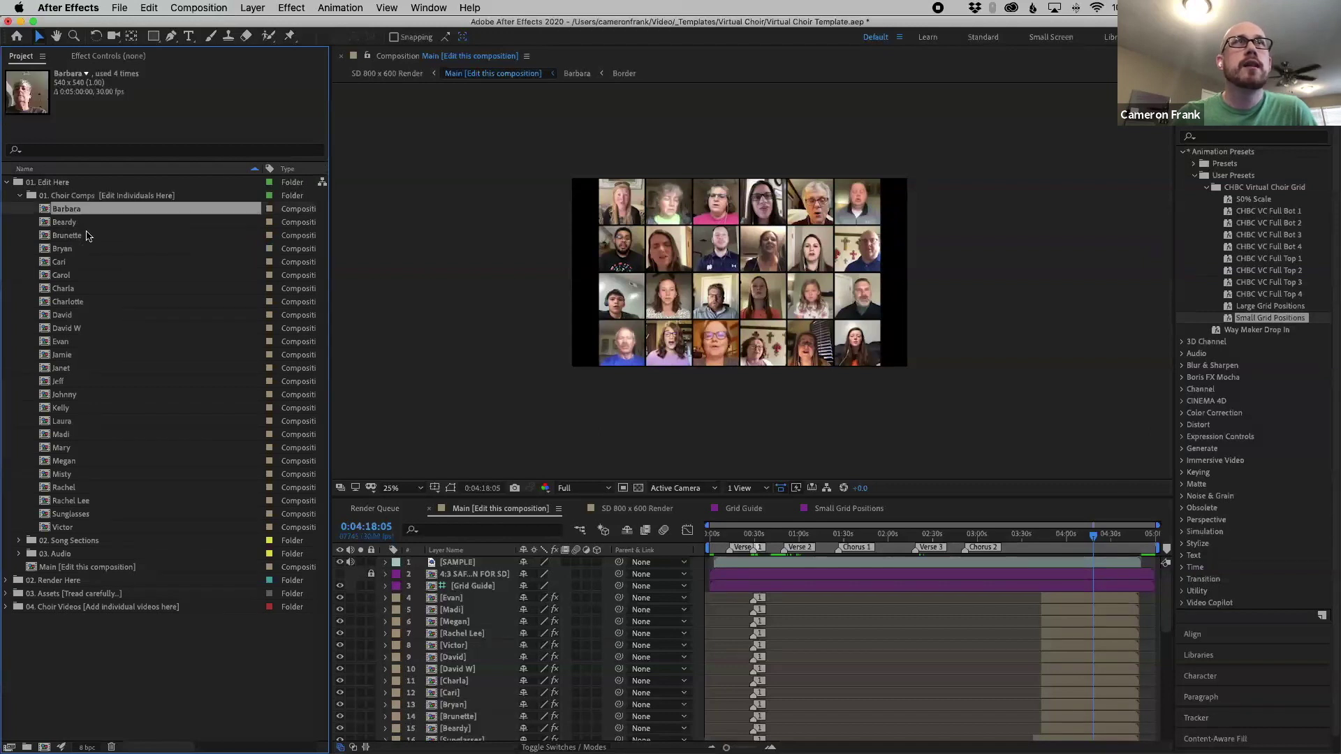
{"action": "left_click_drag", "start_coordinate": [81, 213], "coordinate": [787, 599]}
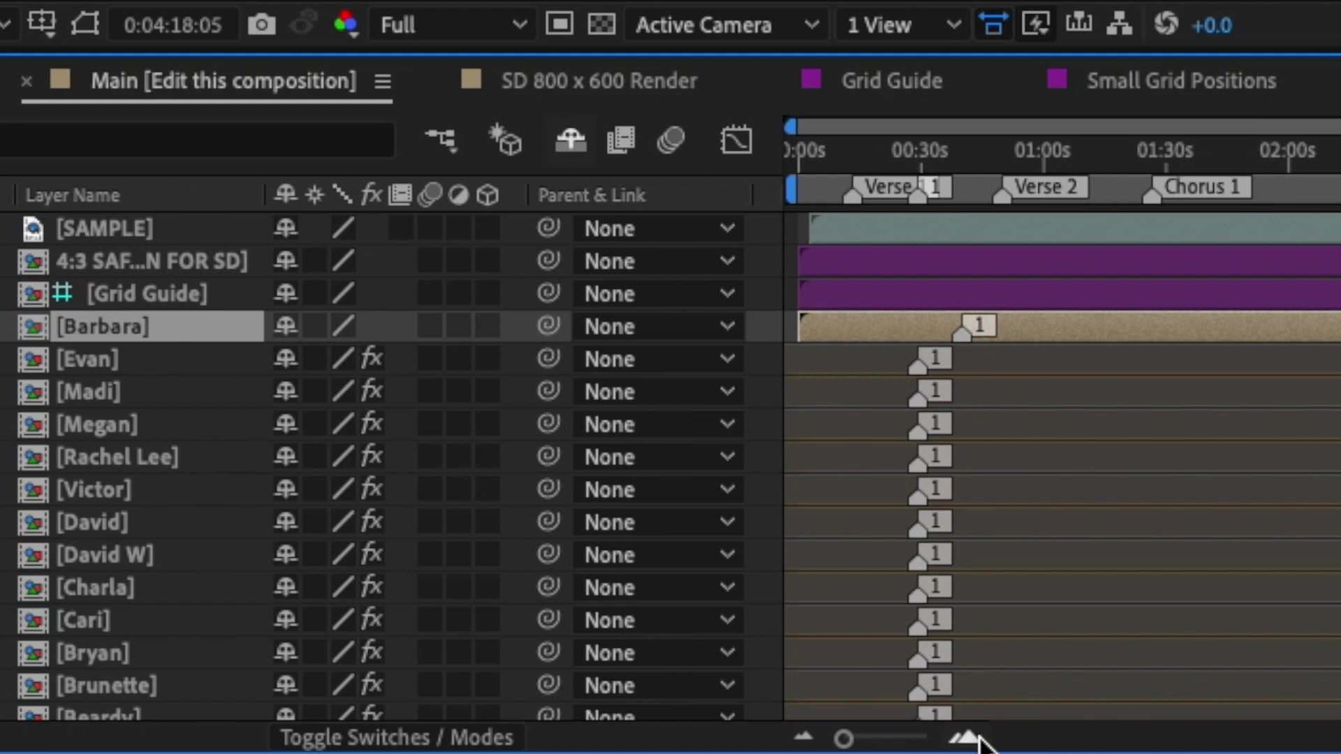
Shift the added singer layer in time so its marker lines up with the Main composition's marker at 0:00:29:06.
{"action": "left_click", "coordinate": [770, 747]}
{"action": "scroll", "coordinate": [1137, 742], "scroll_direction": "left", "scroll_amount": 10}
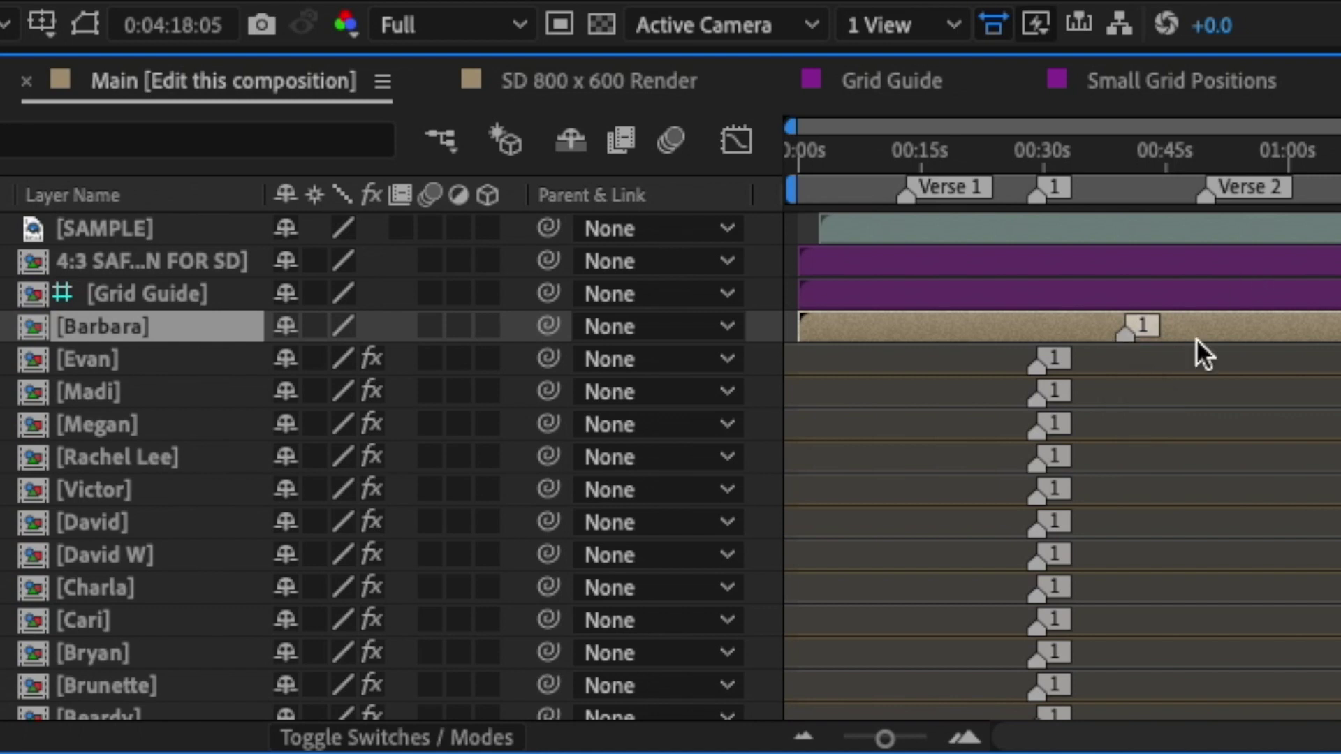
{"action": "left_click_drag", "start_coordinate": [1052, 160], "coordinate": [1036, 169]}
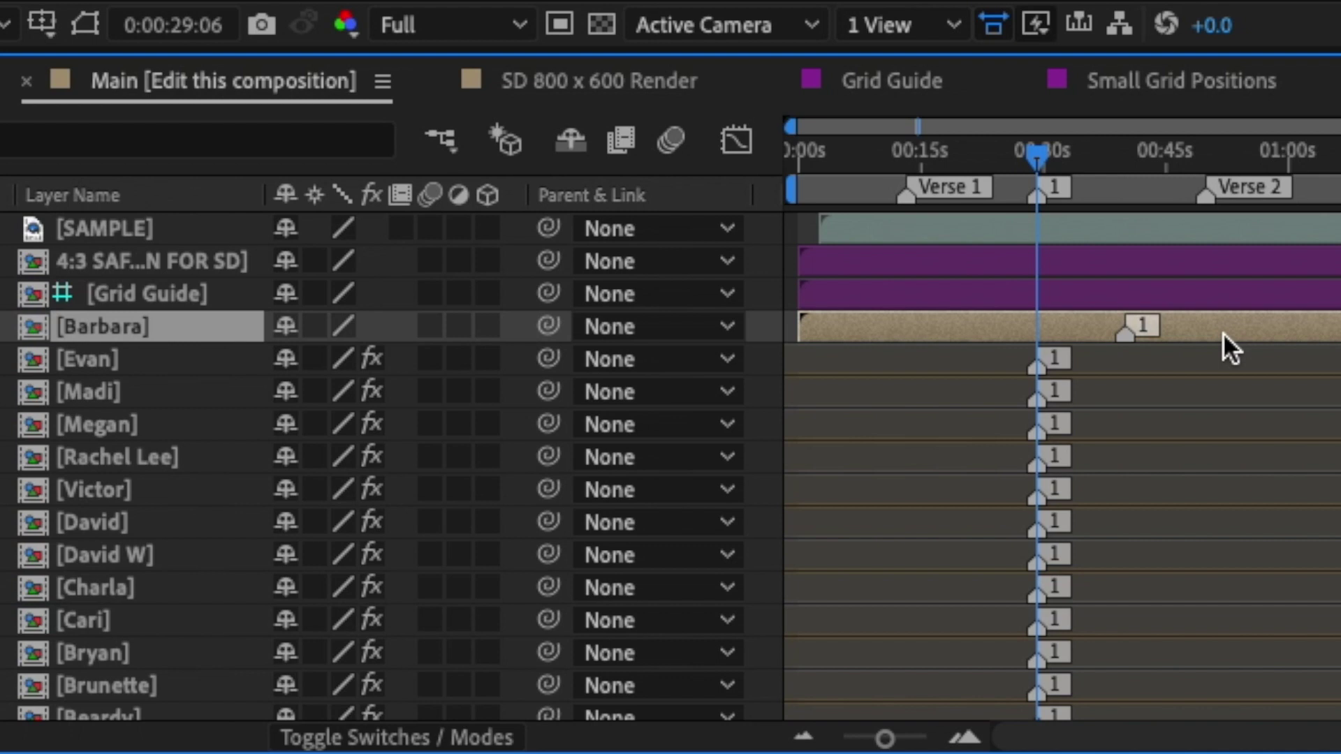
{"action": "left_click_drag", "start_coordinate": [1231, 322], "coordinate": [1139, 316]}
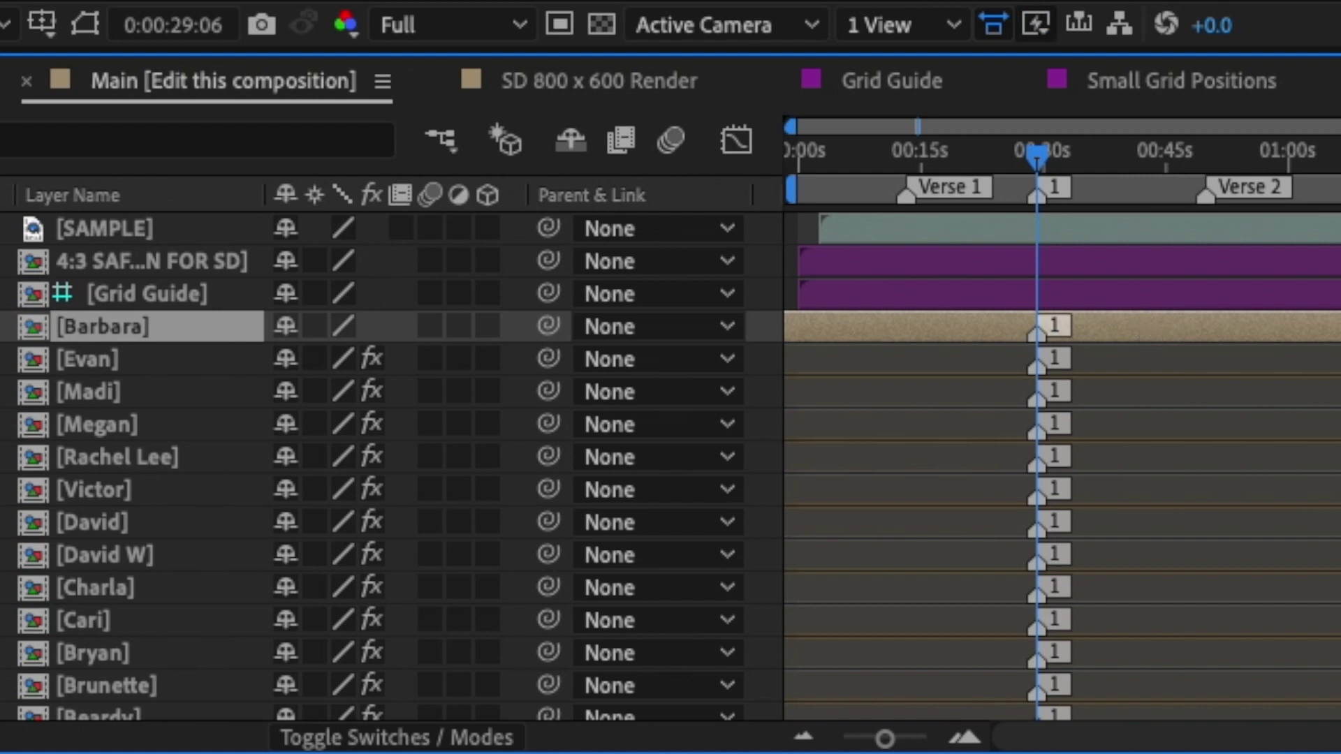
{"action": "left_click", "coordinate": [965, 738]}
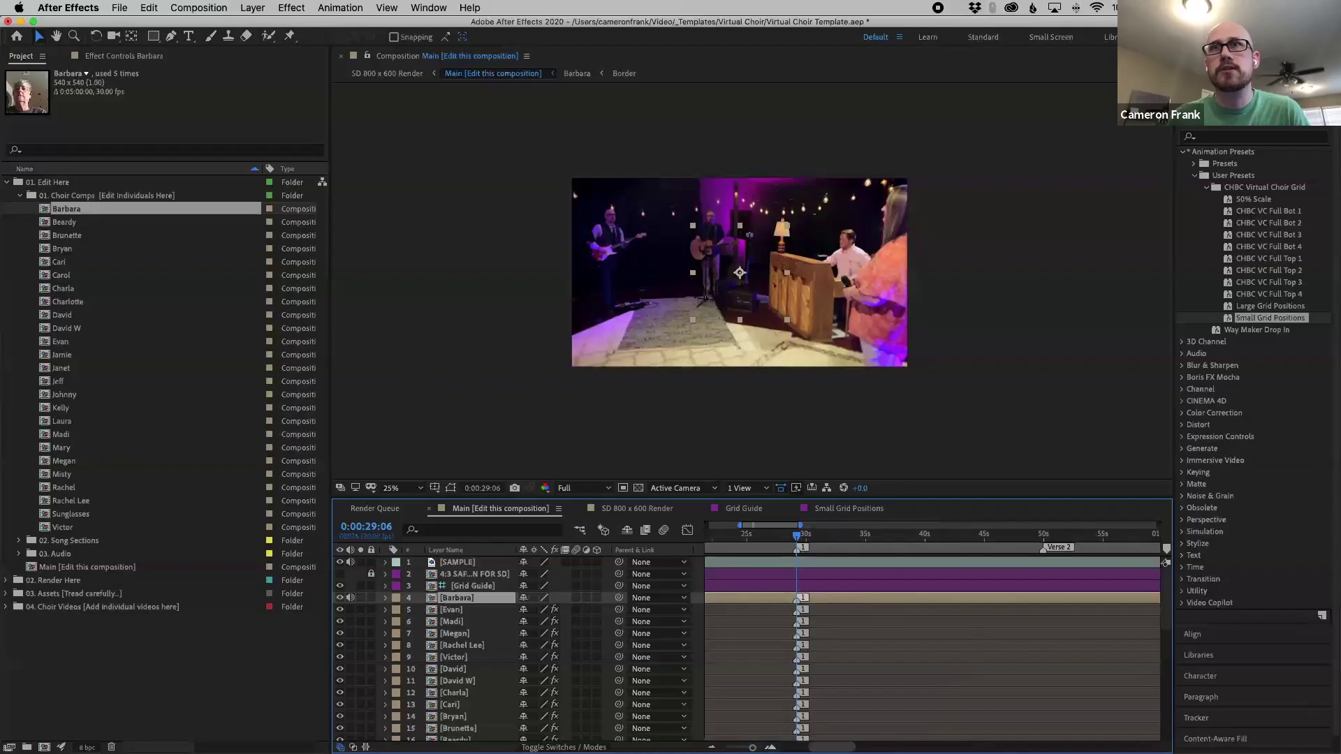
{"action": "left_click", "coordinate": [959, 736]}
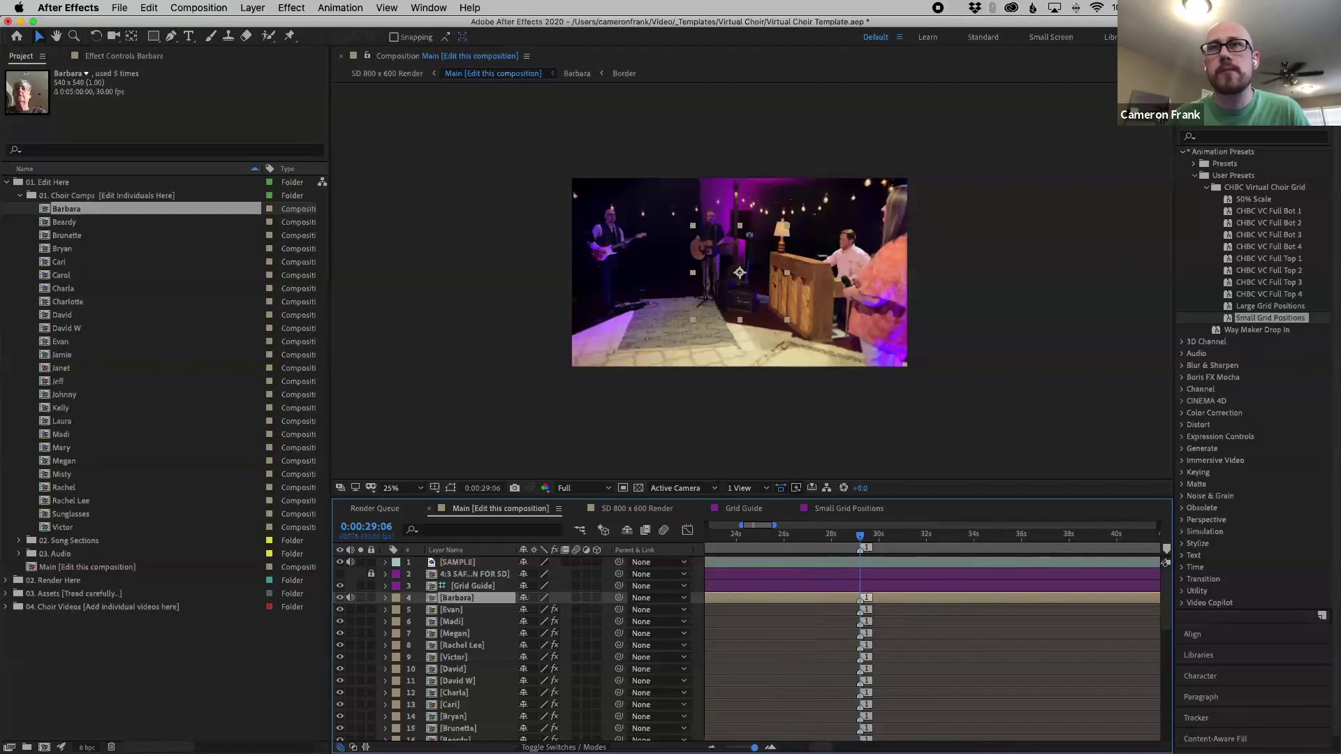
{"action": "key", "text": "minus"}
{"action": "key", "text": "minus"}
{"action": "key", "text": "minus"}
{"action": "key", "text": "minus"}
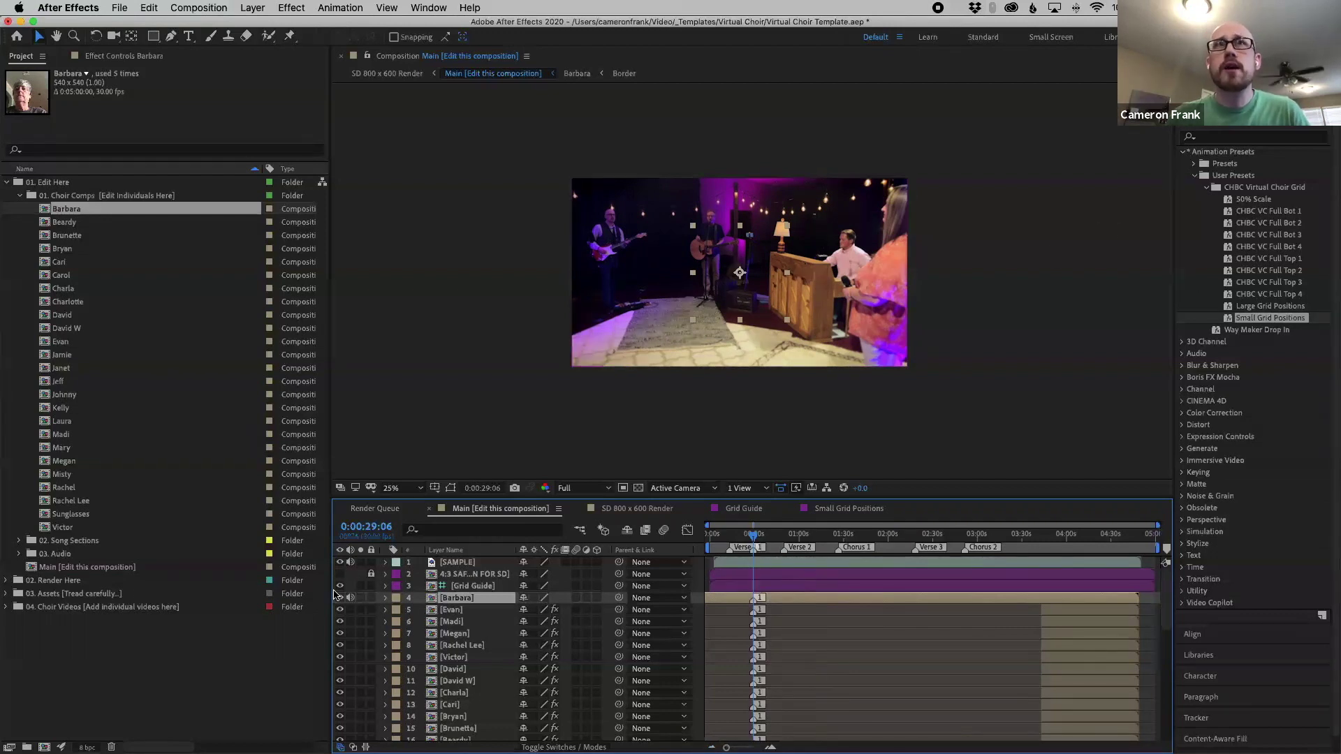
Hide the SAMPLE layer and apply the Large Grid Positions preset to the added singer layer at 0:01:48:19.
{"action": "left_click", "coordinate": [340, 562]}
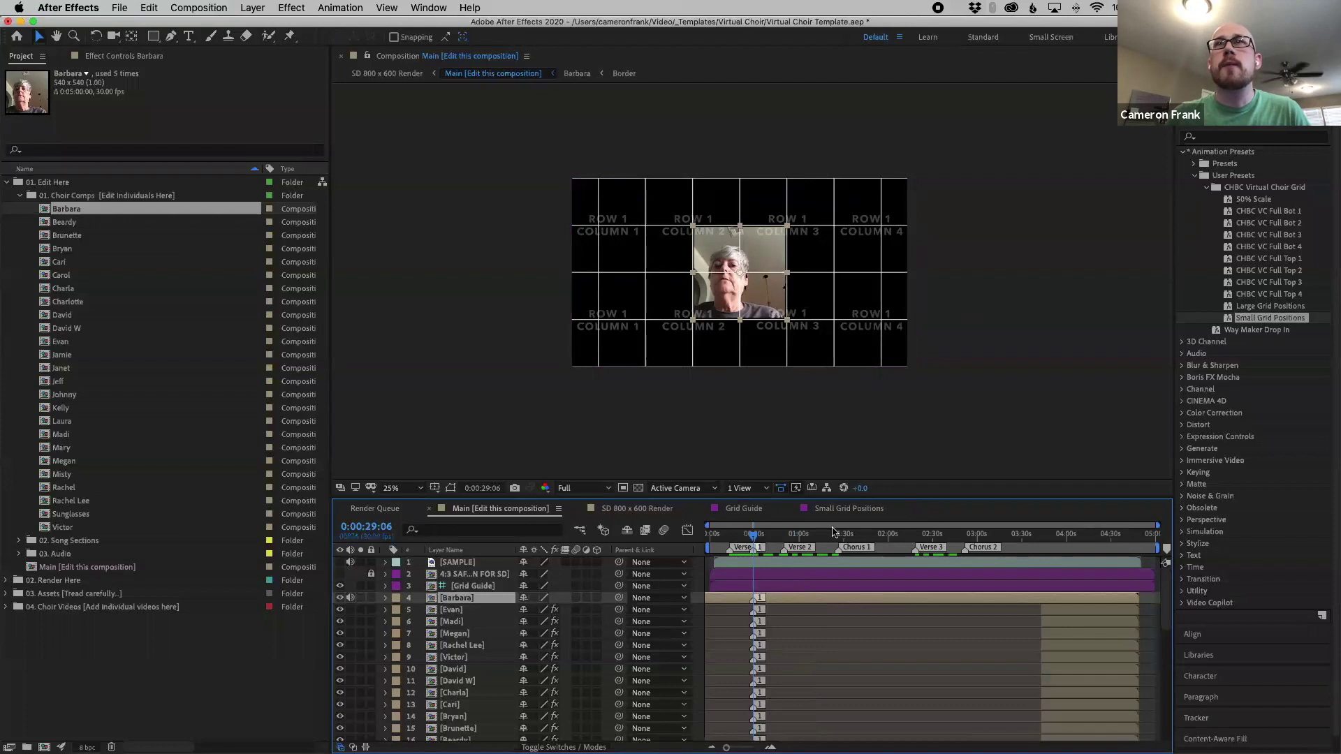
{"action": "left_click_drag", "start_coordinate": [810, 534], "coordinate": [831, 552]}
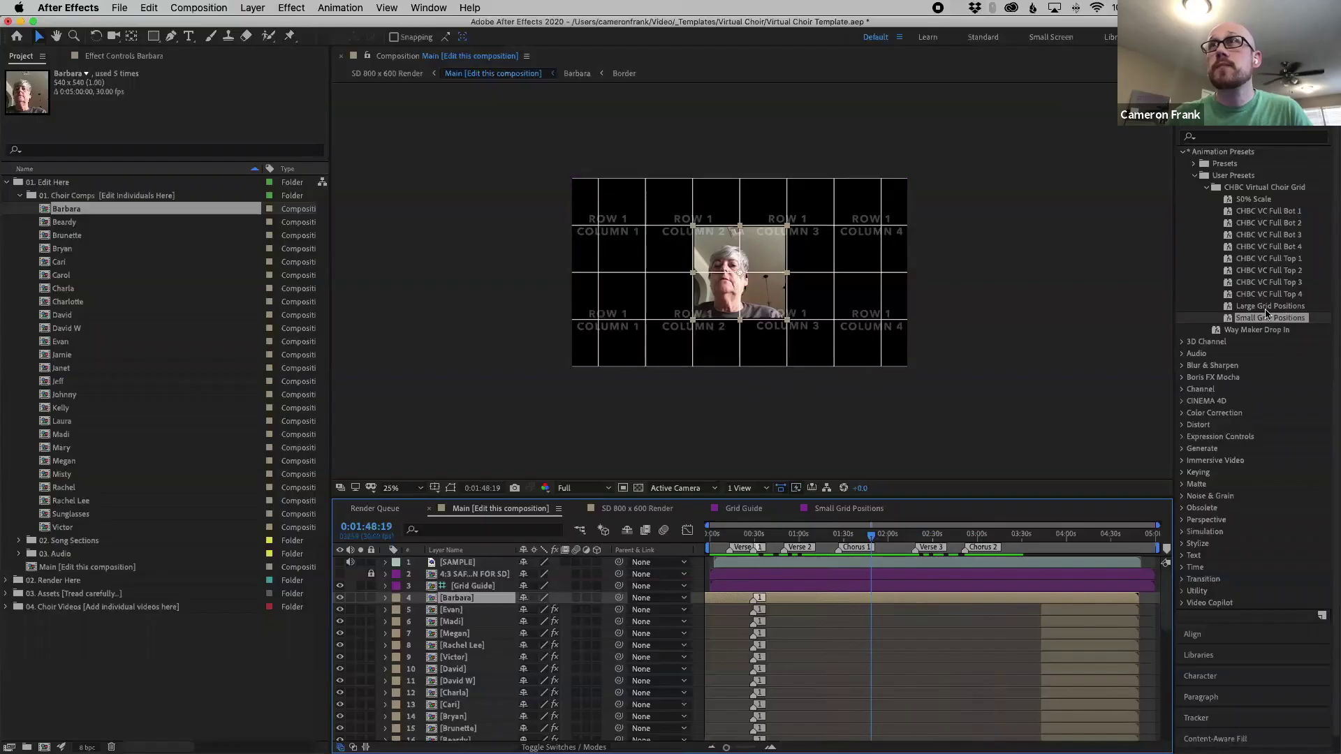
{"action": "left_click", "coordinate": [1265, 307]}
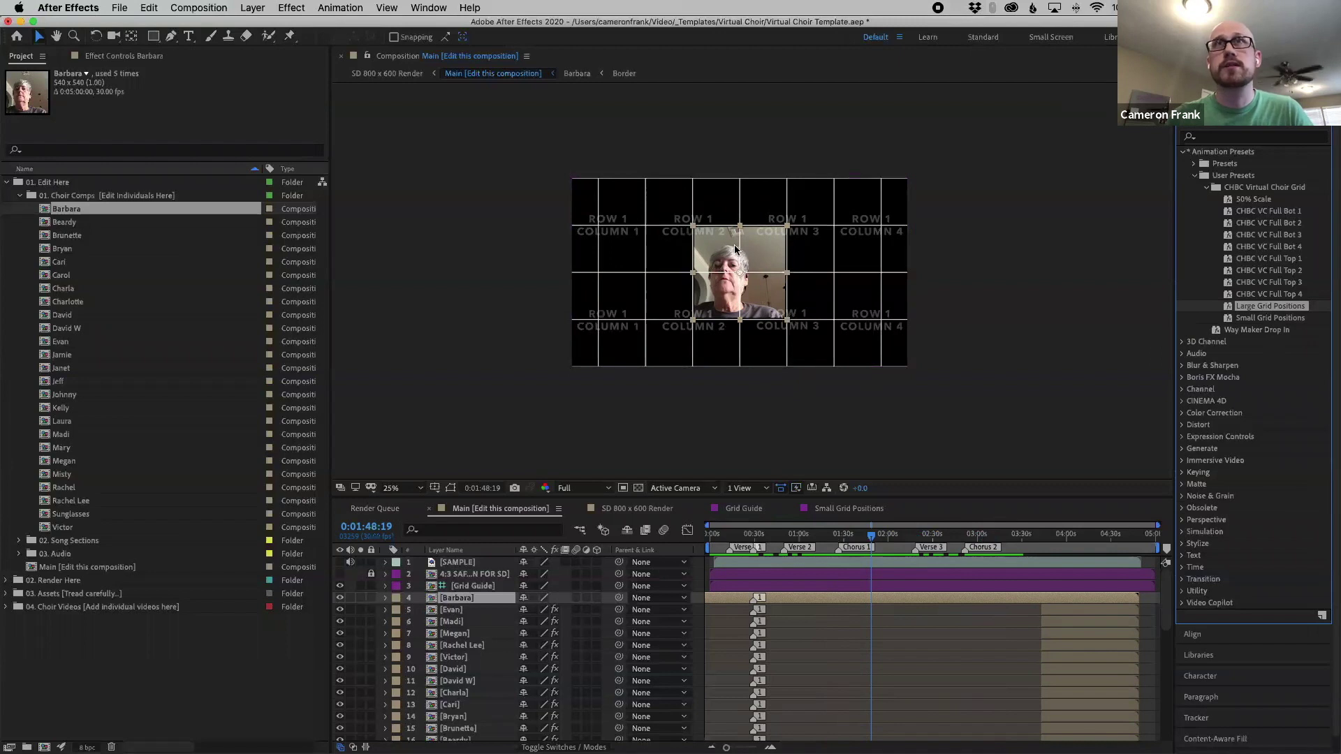
{"action": "double_click", "coordinate": [1261, 310]}
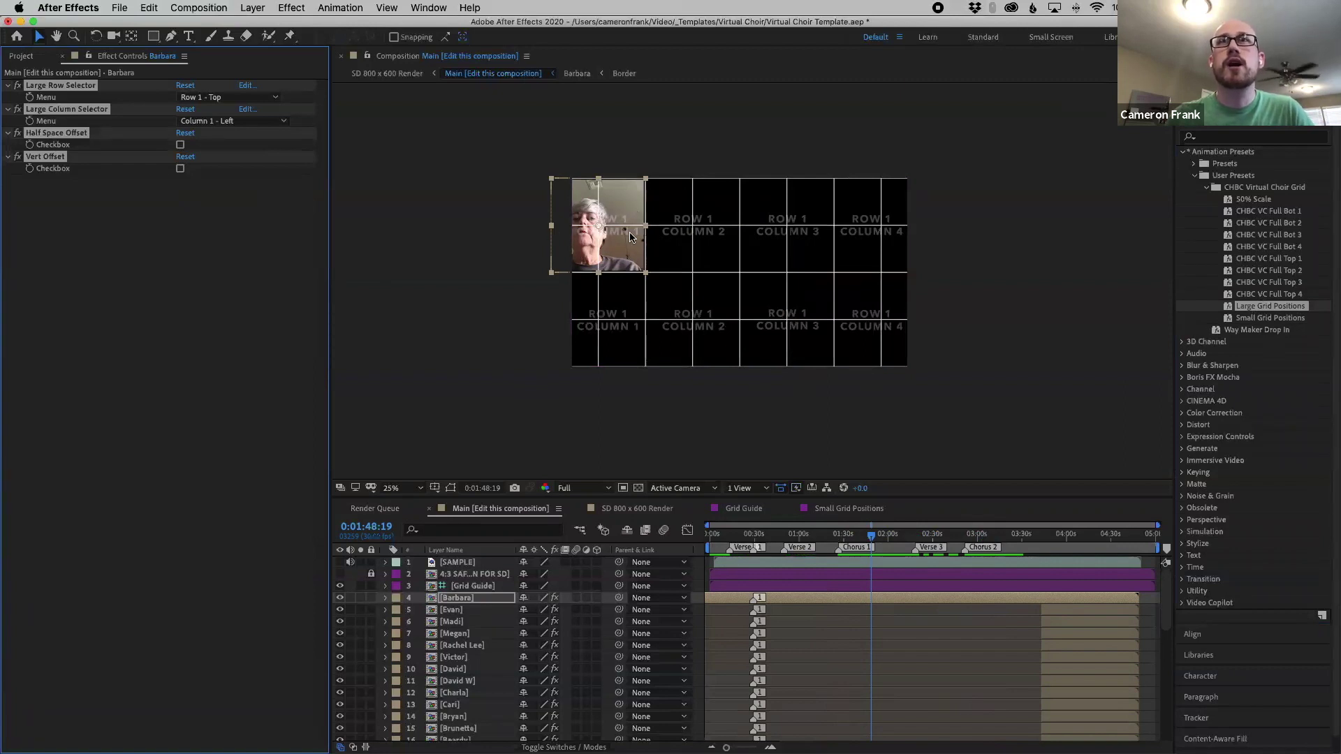
Set the added singer layer's Large Row Selector to Row 2 - Bottom.
{"action": "left_click", "coordinate": [475, 598]}
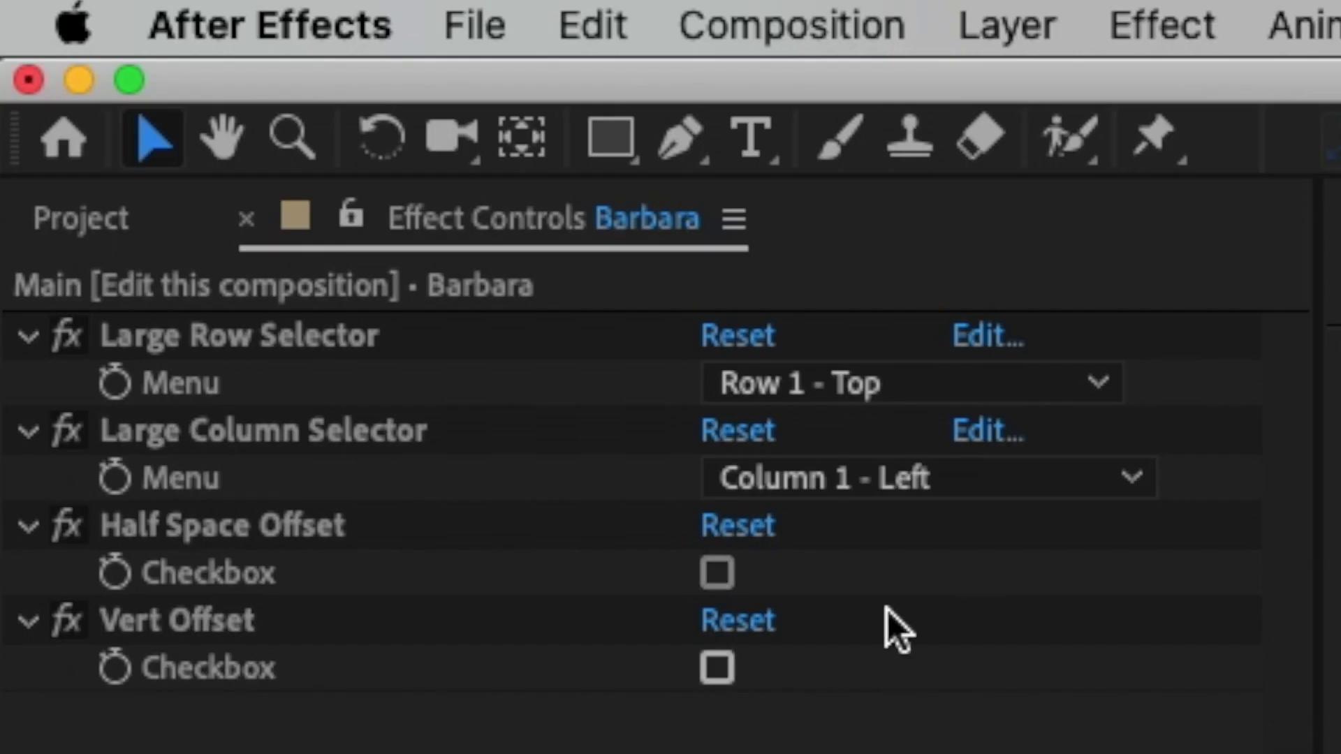
{"action": "left_click", "coordinate": [235, 98]}
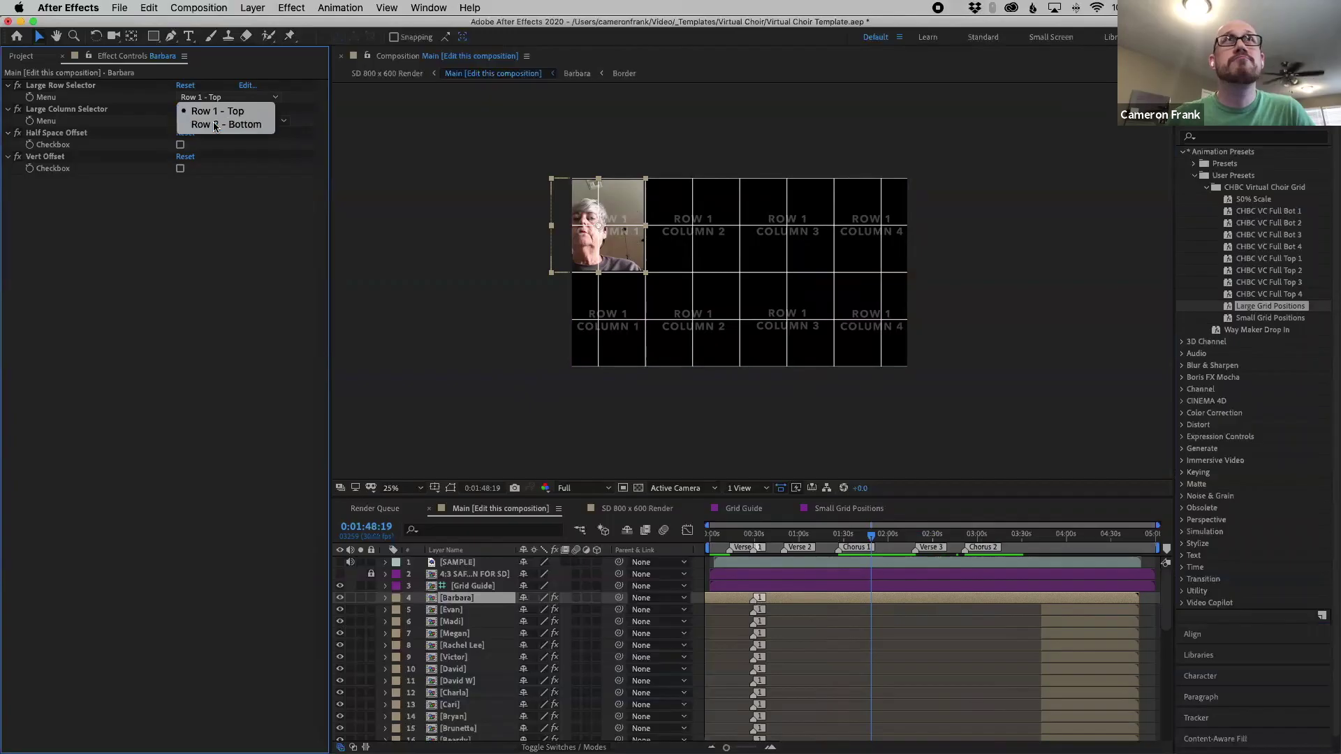
{"action": "left_click", "coordinate": [862, 494]}
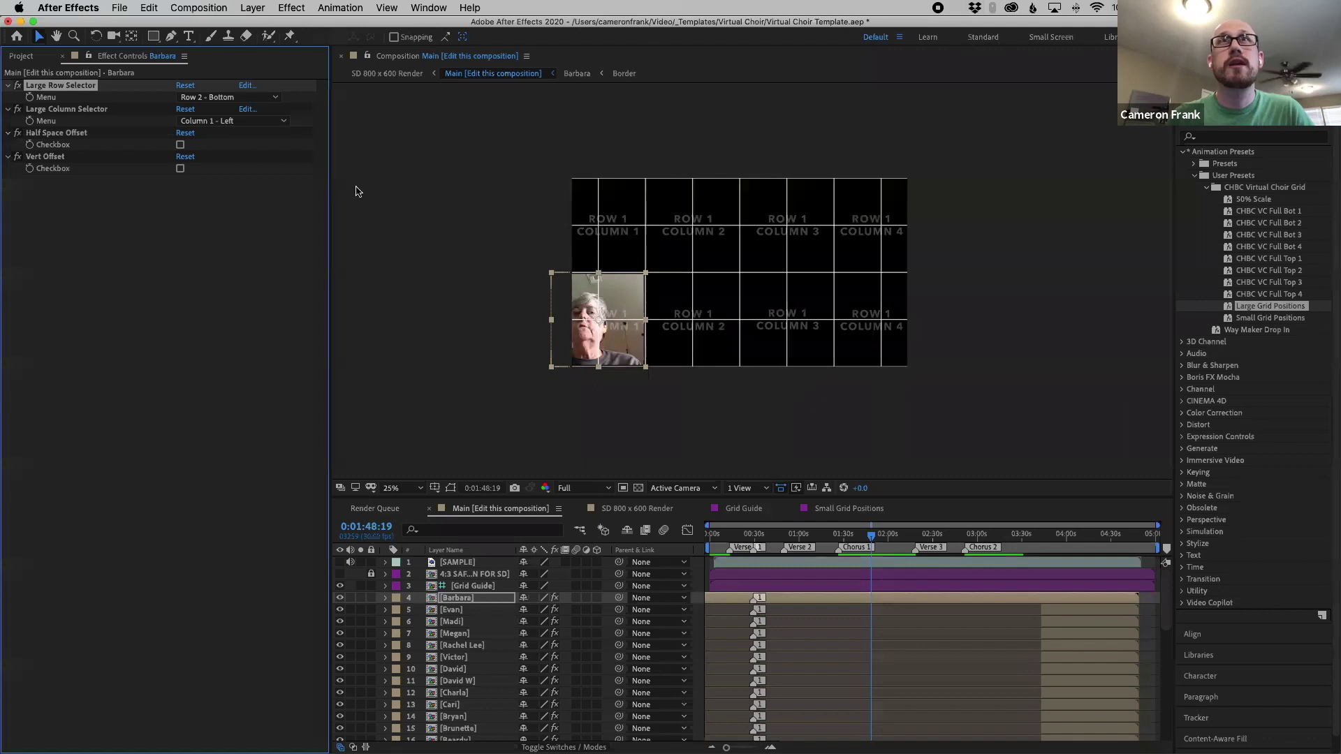
Set the first added singer layer's Large Column Selector to Column 3.
{"action": "left_click", "coordinate": [217, 122]}
{"action": "left_click", "coordinate": [195, 300]}
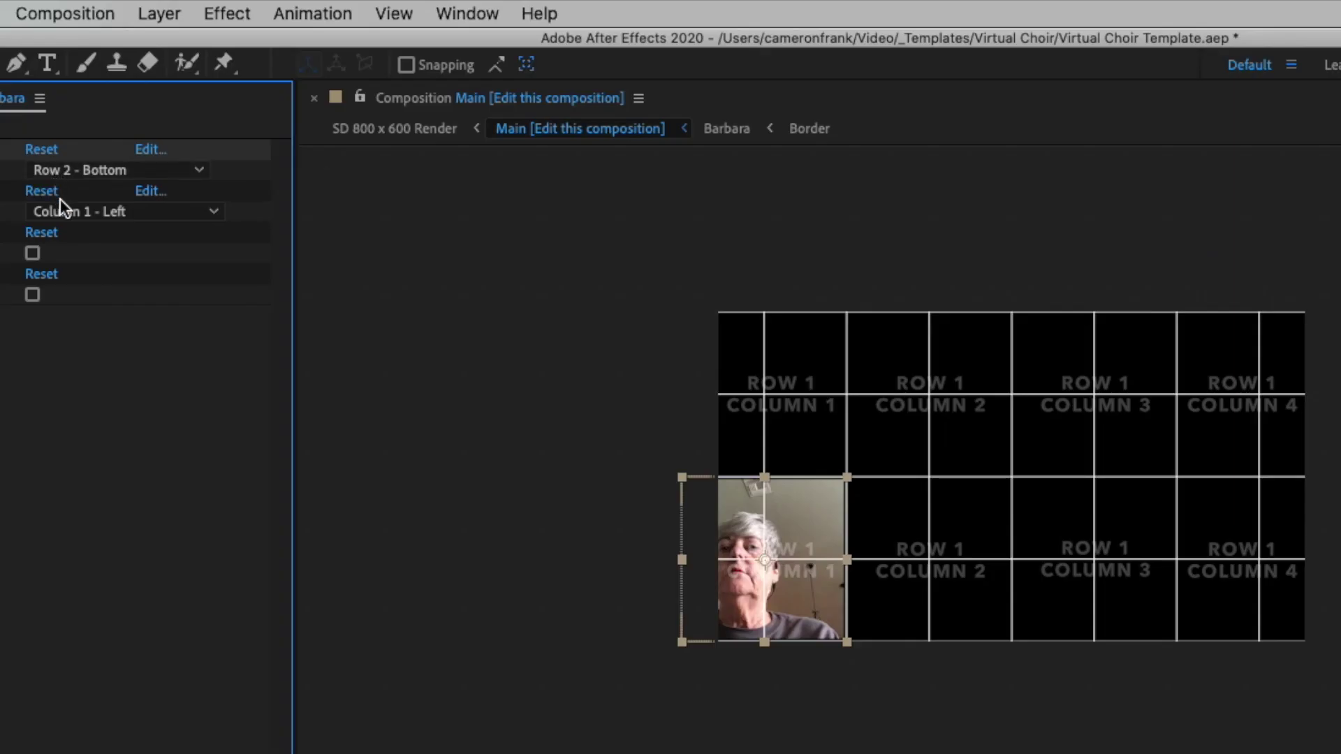
{"action": "left_click", "coordinate": [195, 120]}
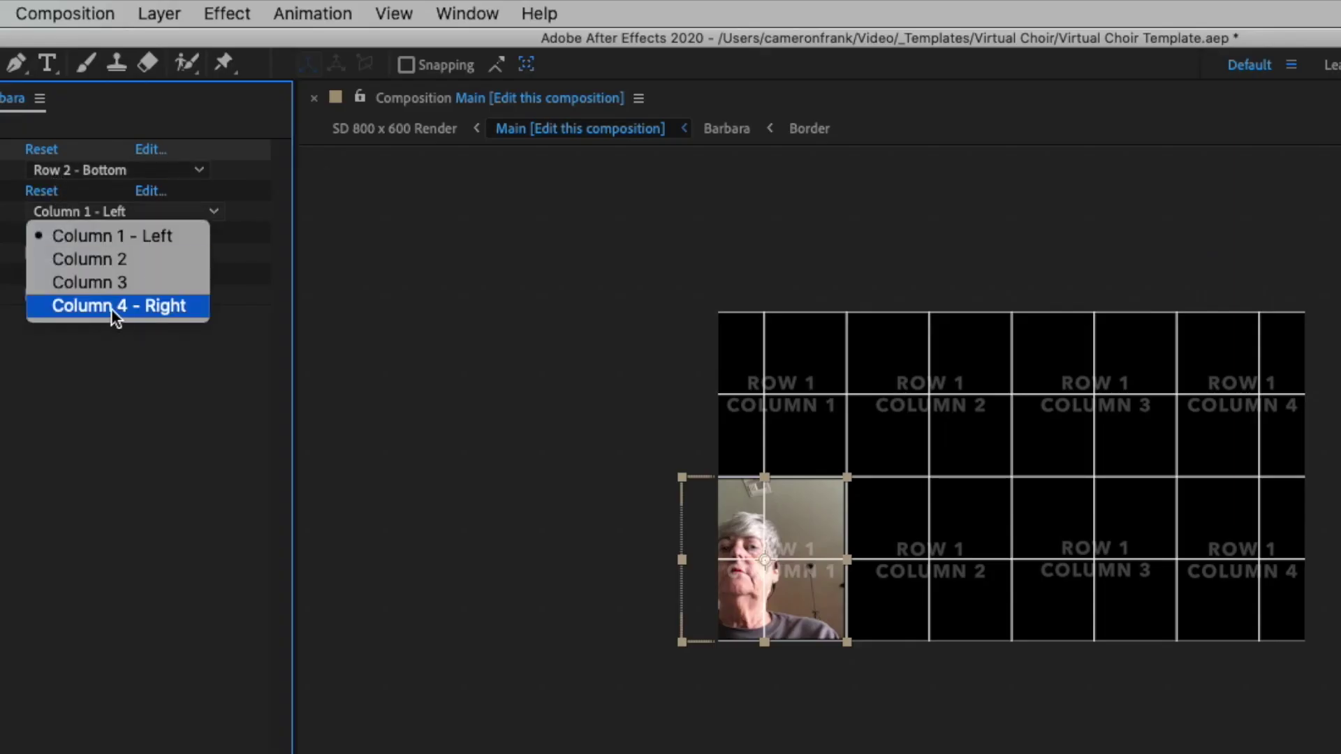
{"action": "left_click", "coordinate": [111, 285]}
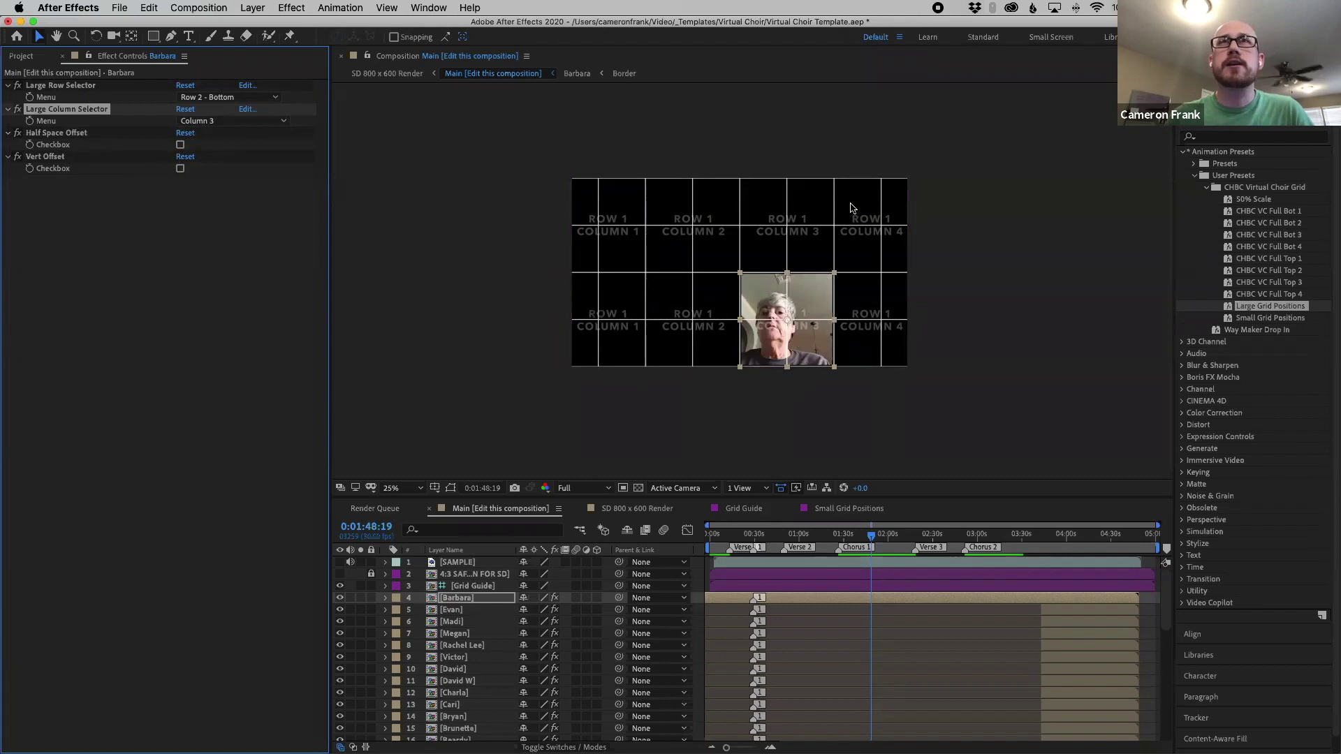
Move to 0:02:28:04 and try the singer layer's Large Column Selector at Column 1 - Left, followed by Column 2.
{"action": "left_click_drag", "start_coordinate": [901, 536], "coordinate": [930, 536]}
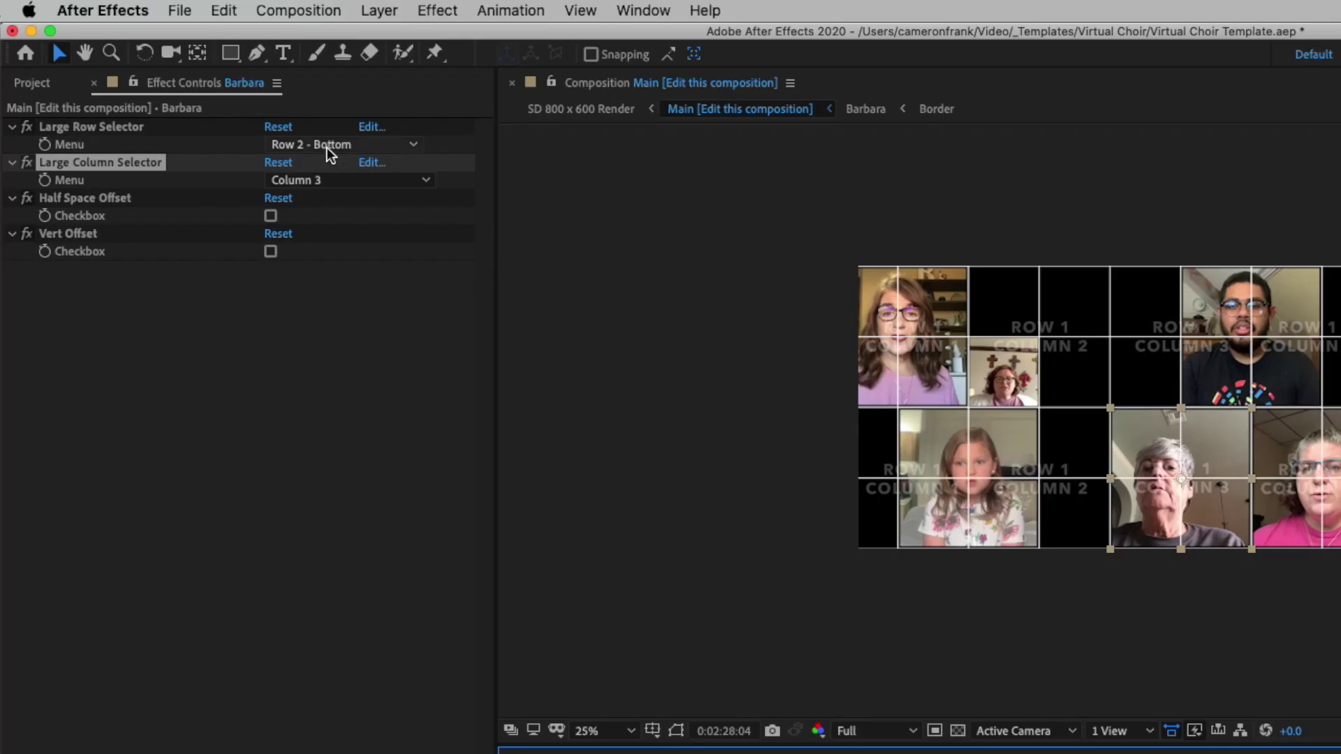
{"action": "left_click", "coordinate": [216, 120]}
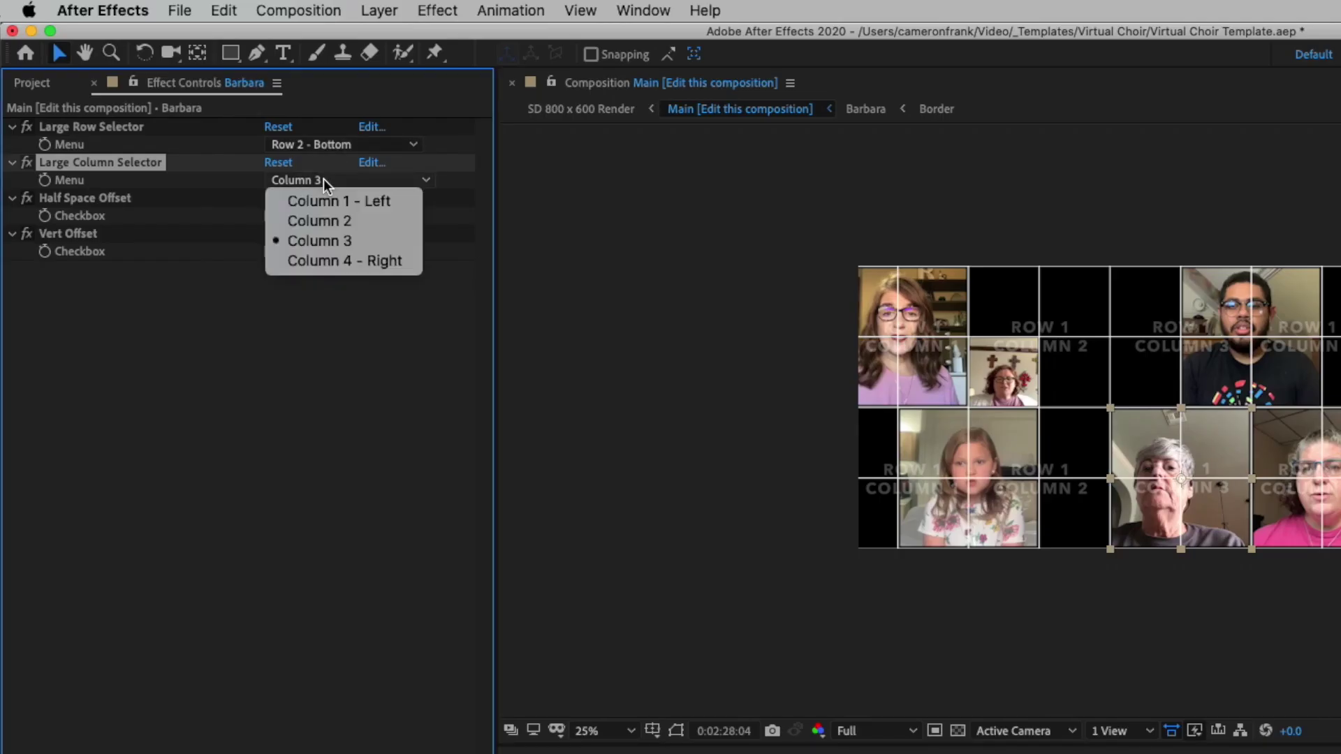
{"action": "left_click", "coordinate": [338, 200]}
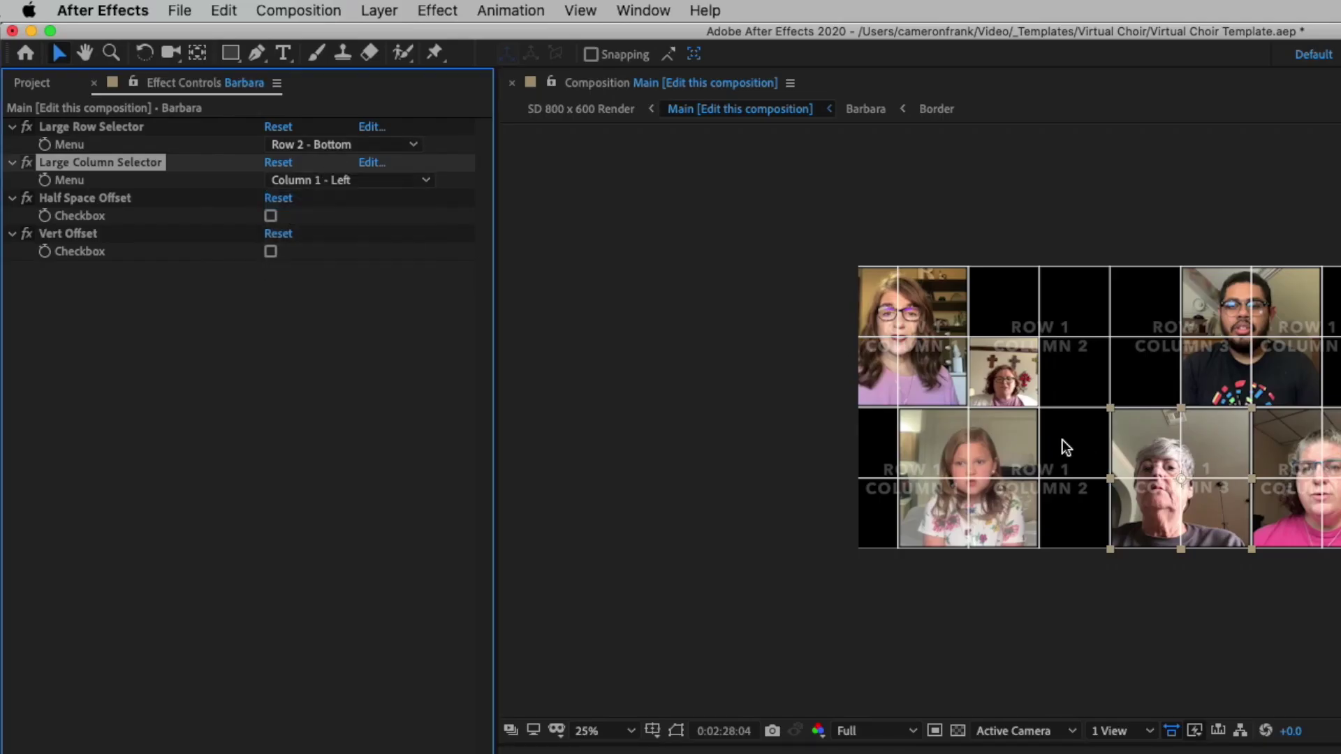
{"action": "left_click", "coordinate": [345, 181]}
{"action": "left_click", "coordinate": [350, 219]}
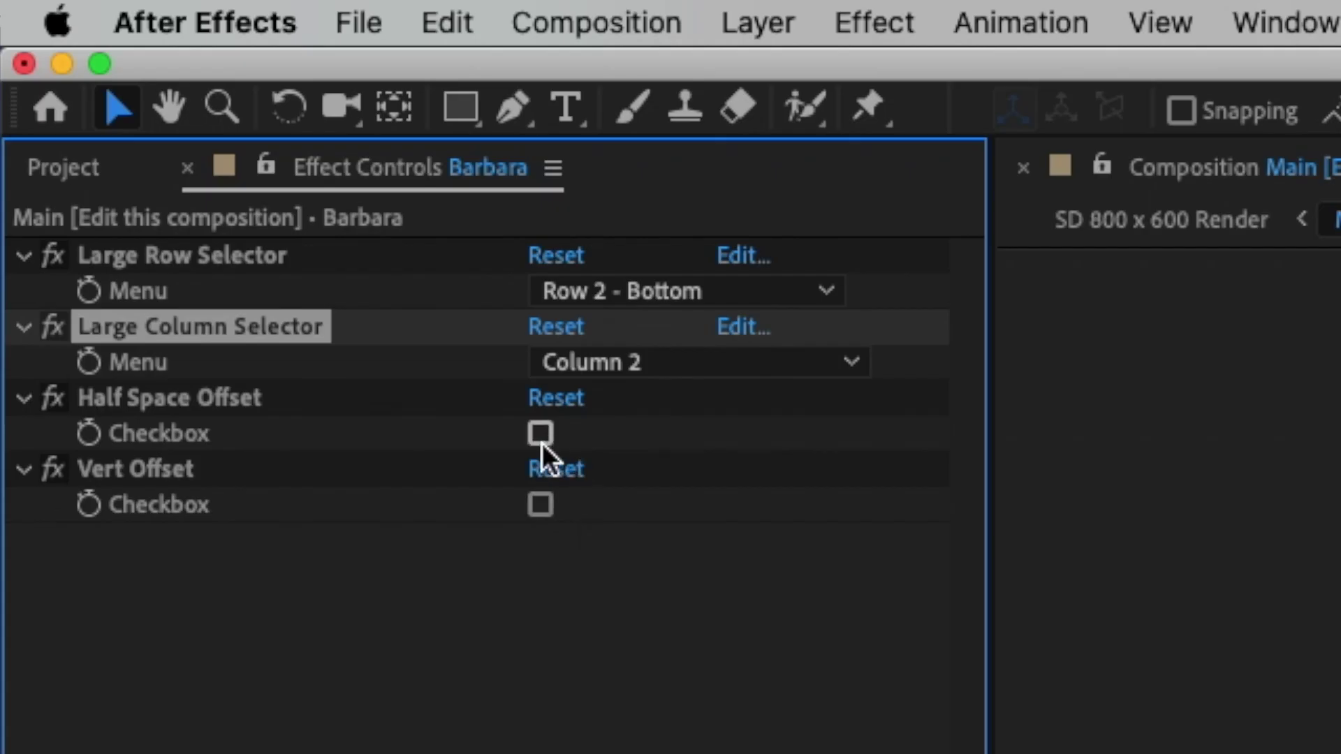
Set the singer layer's Large Column Selector to Column 1 - Left and enable its Half Space Offset.
{"action": "left_click", "coordinate": [610, 367]}
{"action": "left_click", "coordinate": [605, 405]}
{"action": "left_click", "coordinate": [540, 433]}
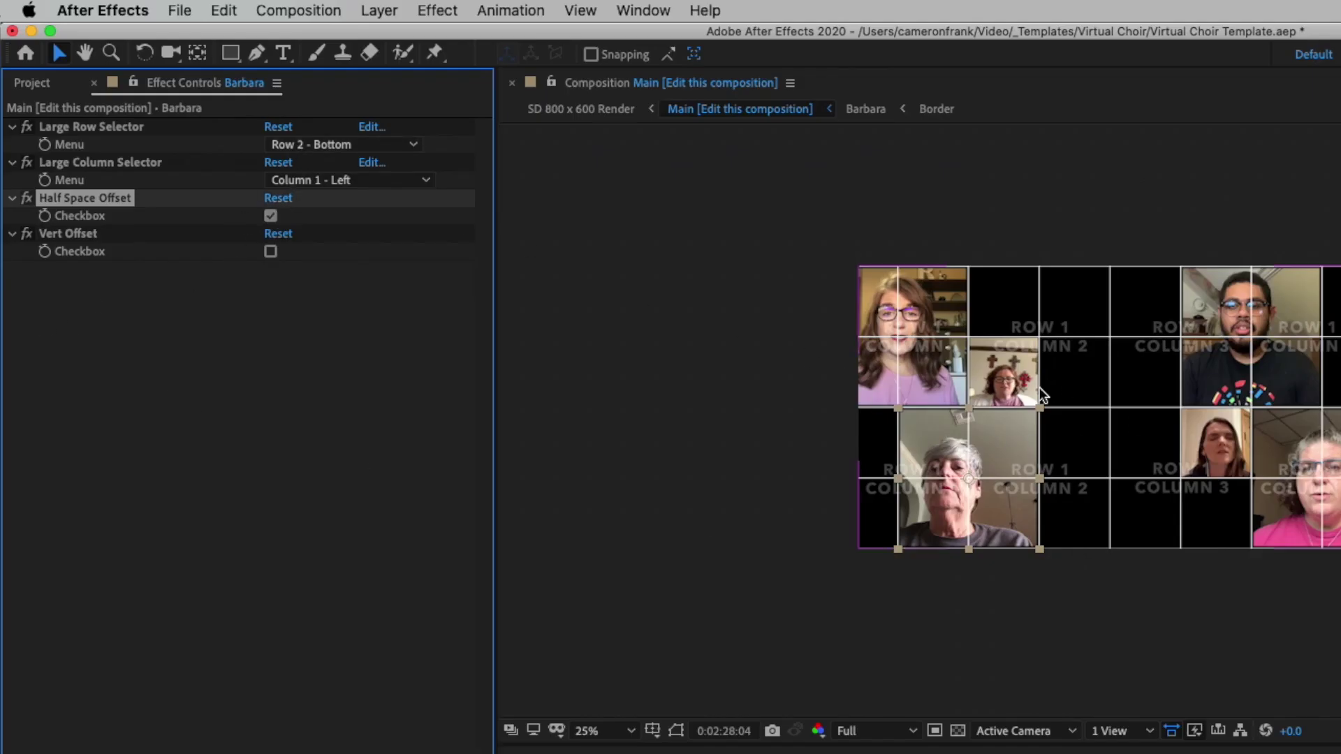
Set the singer layer's Large Row Selector to Row 1 - Top and enable its Vert Offset.
{"action": "left_click", "coordinate": [288, 144]}
{"action": "left_click", "coordinate": [299, 167]}
{"action": "left_click", "coordinate": [270, 252]}
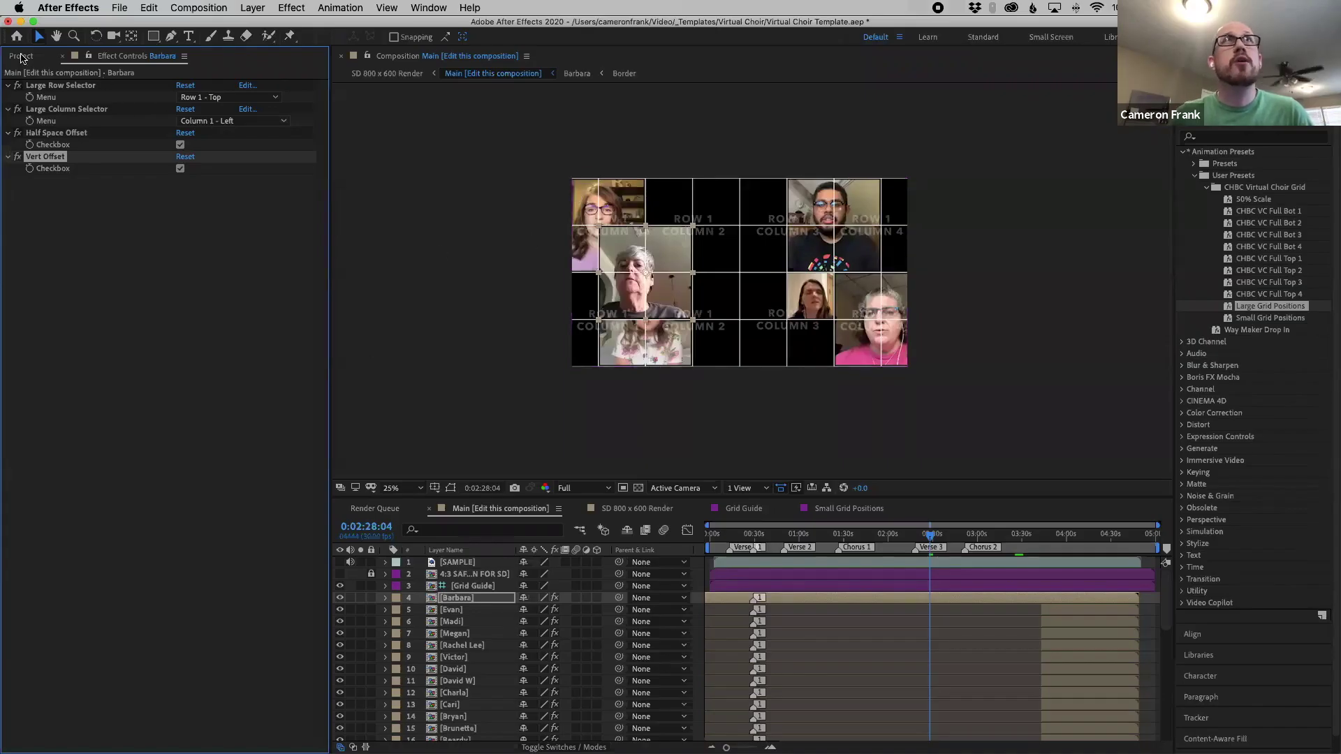
Enable 50% Scale on the newly added Beardy layer that uses the Small Grid Positions preset.
{"action": "left_click", "coordinate": [21, 56]}
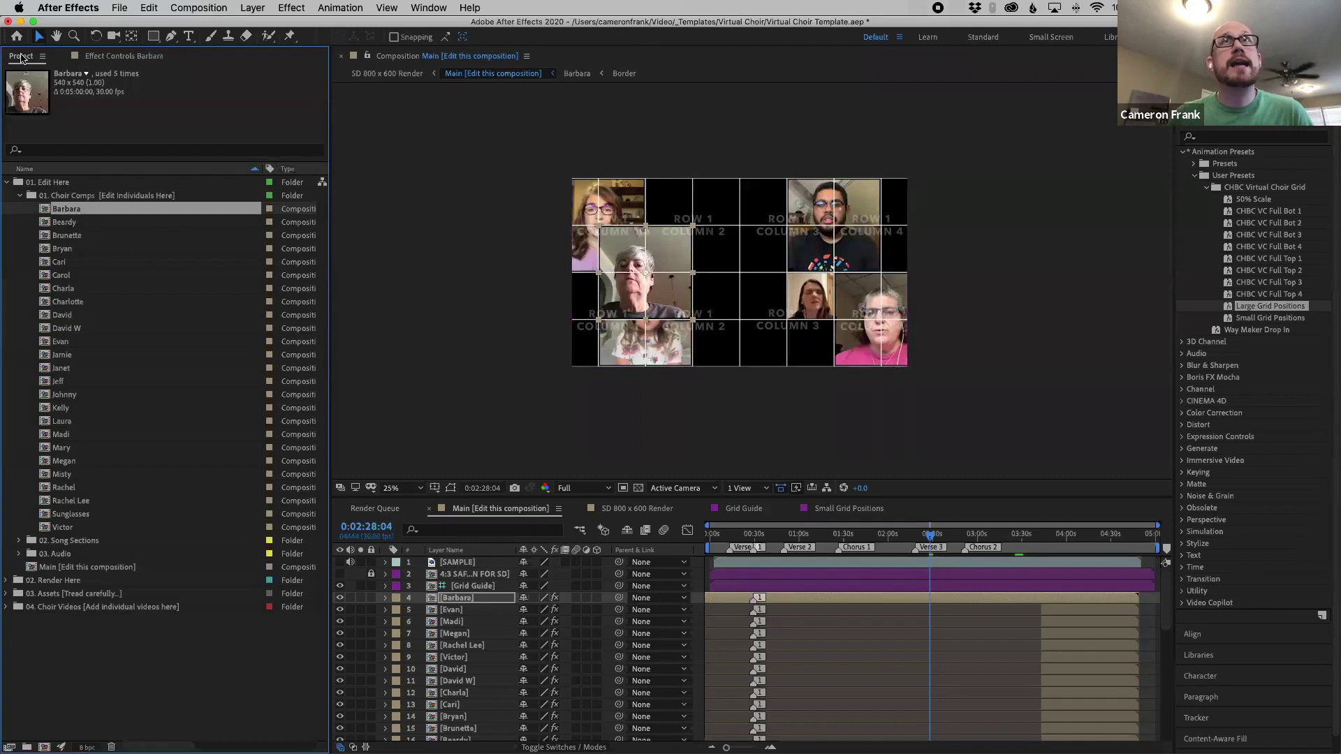
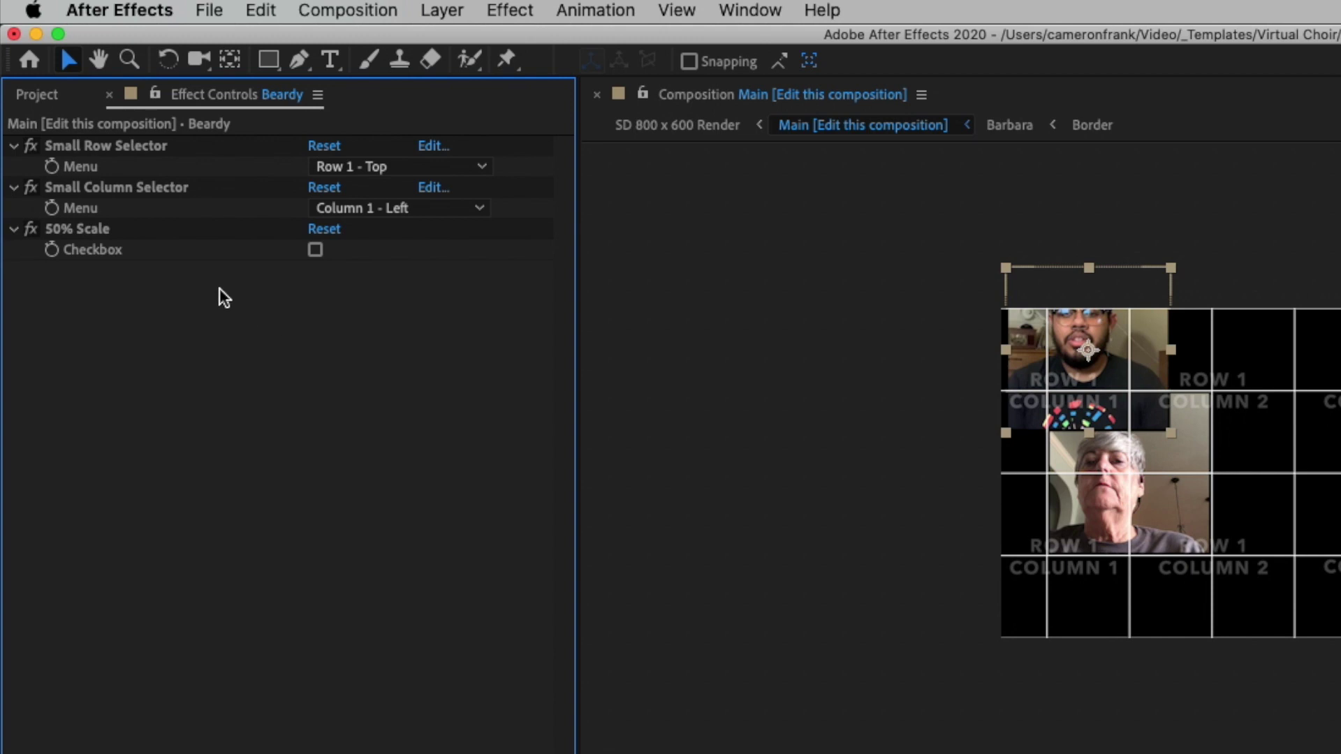
{"action": "left_click", "coordinate": [315, 250]}
{"action": "scroll", "coordinate": [1093, 370], "scroll_direction": "up", "scroll_amount": 2}
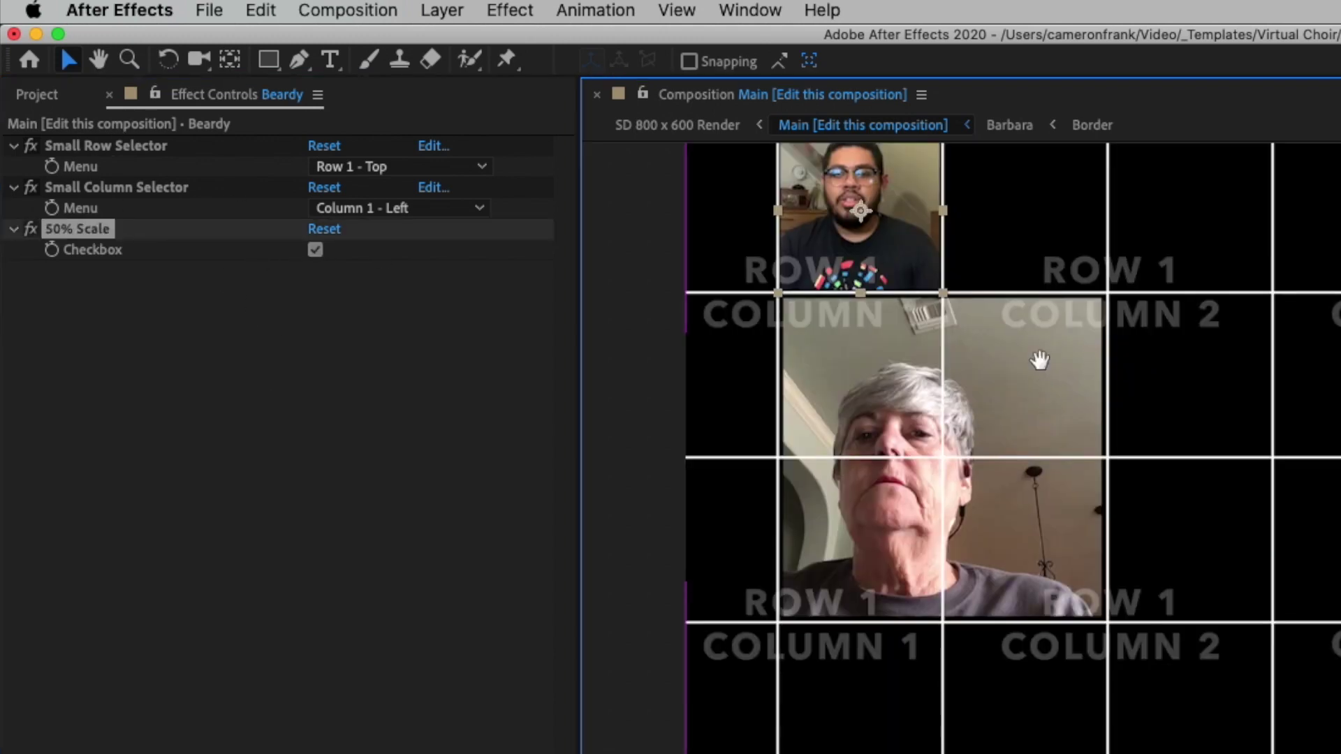
{"action": "left_click_drag", "start_coordinate": [1038, 358], "coordinate": [1112, 556]}
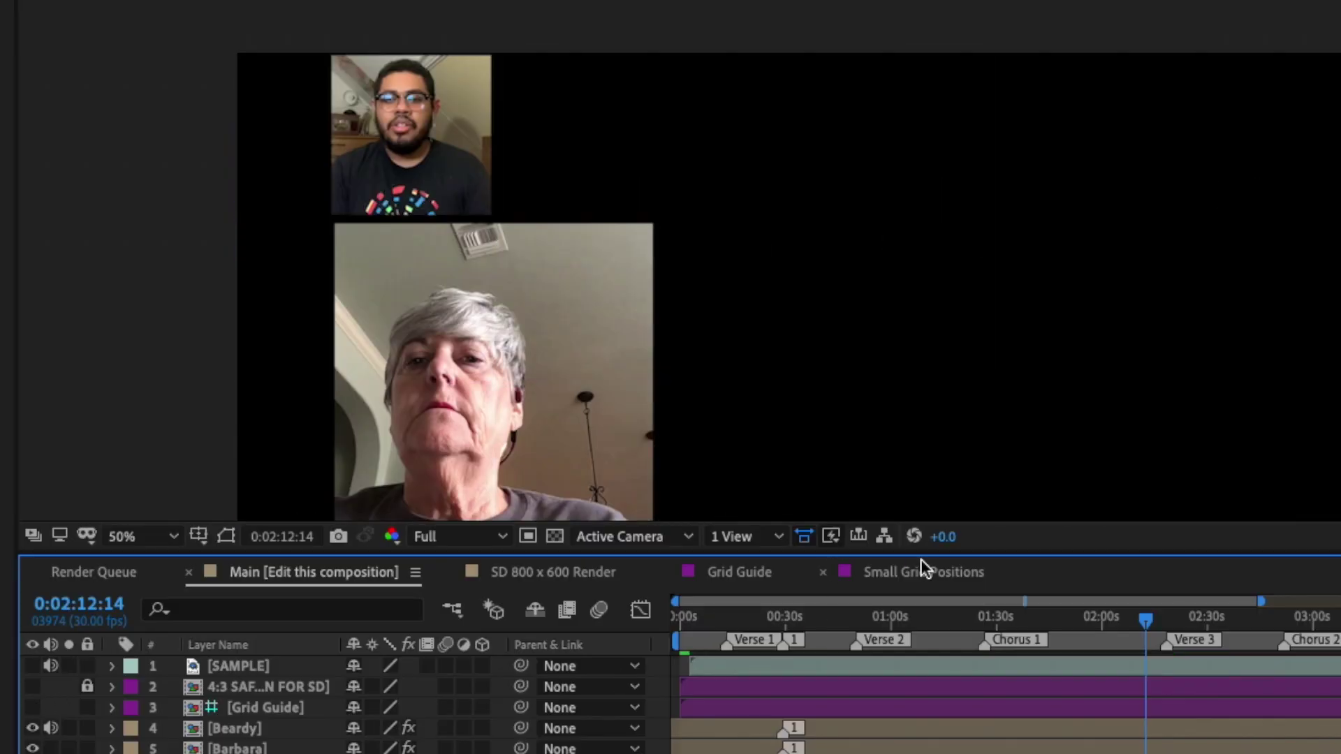
Examine the Small Grid Positions composition and where the guide compositions are stored in the 03. Assets folder.
{"action": "left_click", "coordinate": [923, 570]}
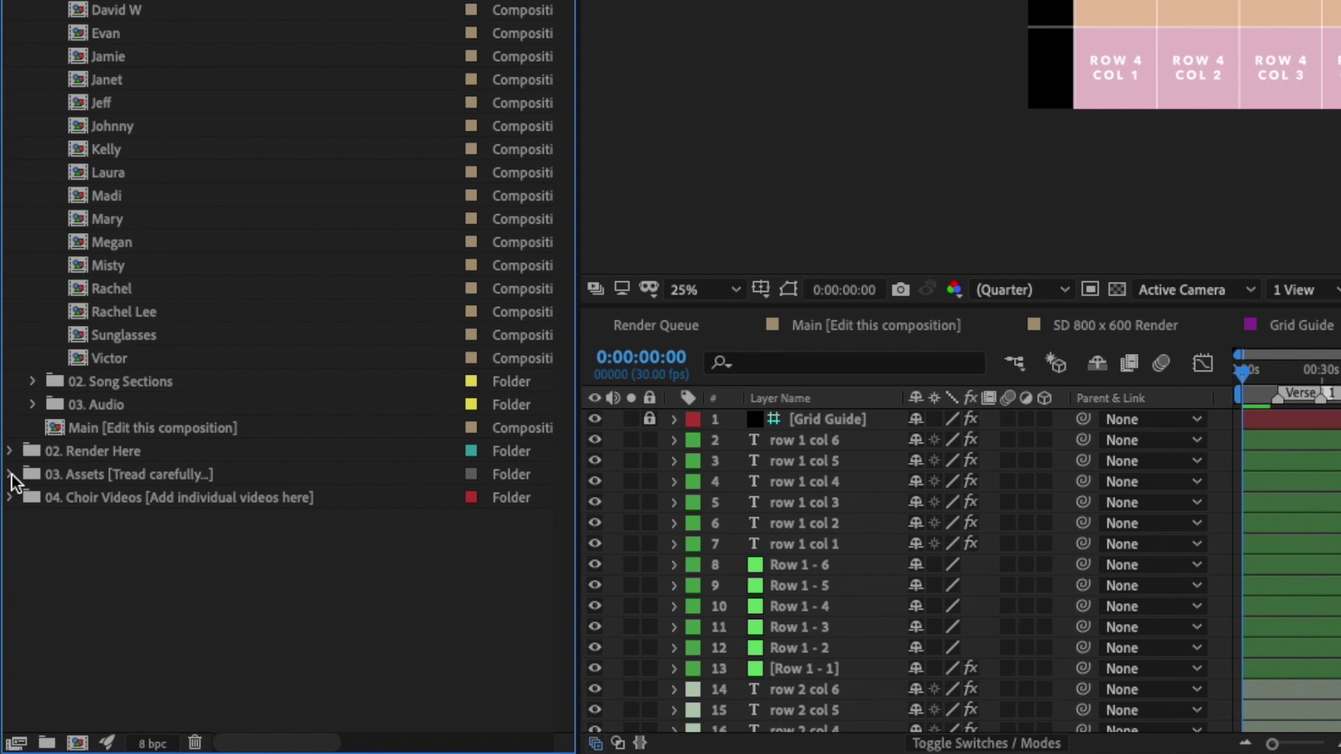
{"action": "left_click", "coordinate": [9, 475]}
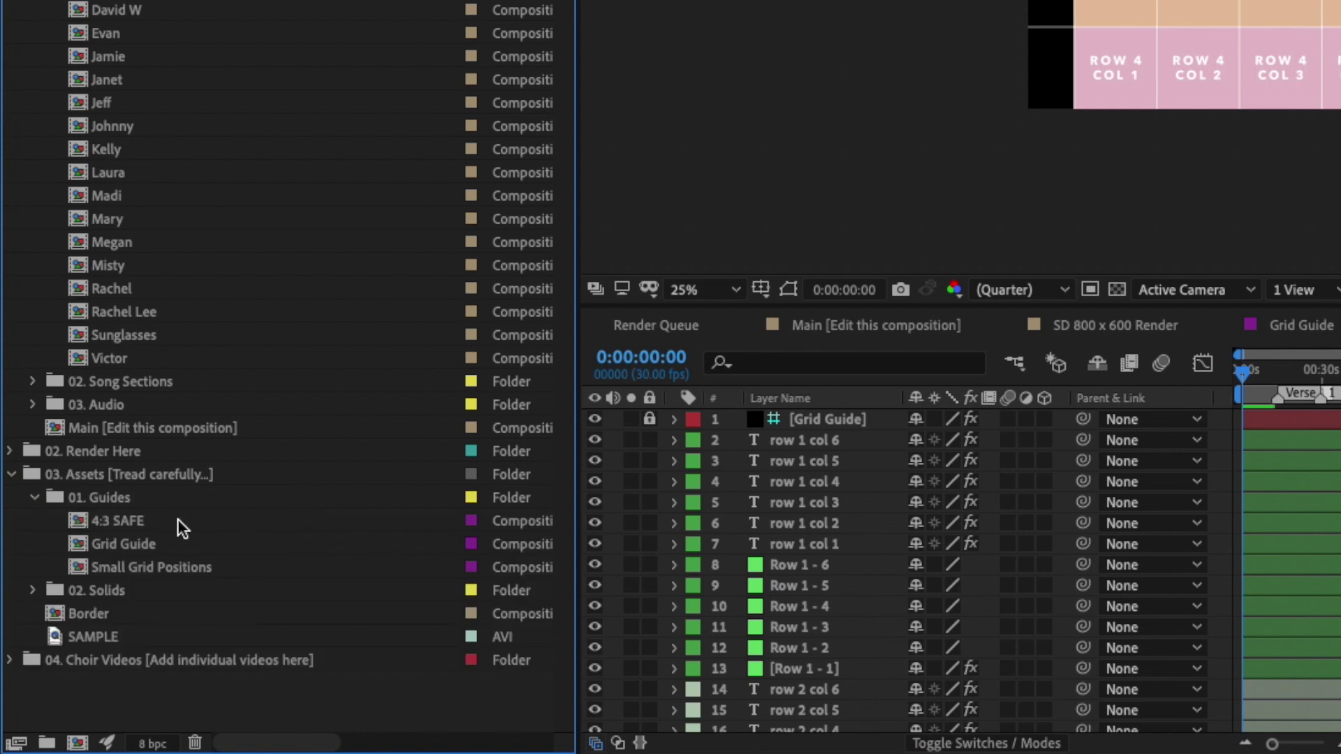
{"action": "left_click", "coordinate": [15, 475]}
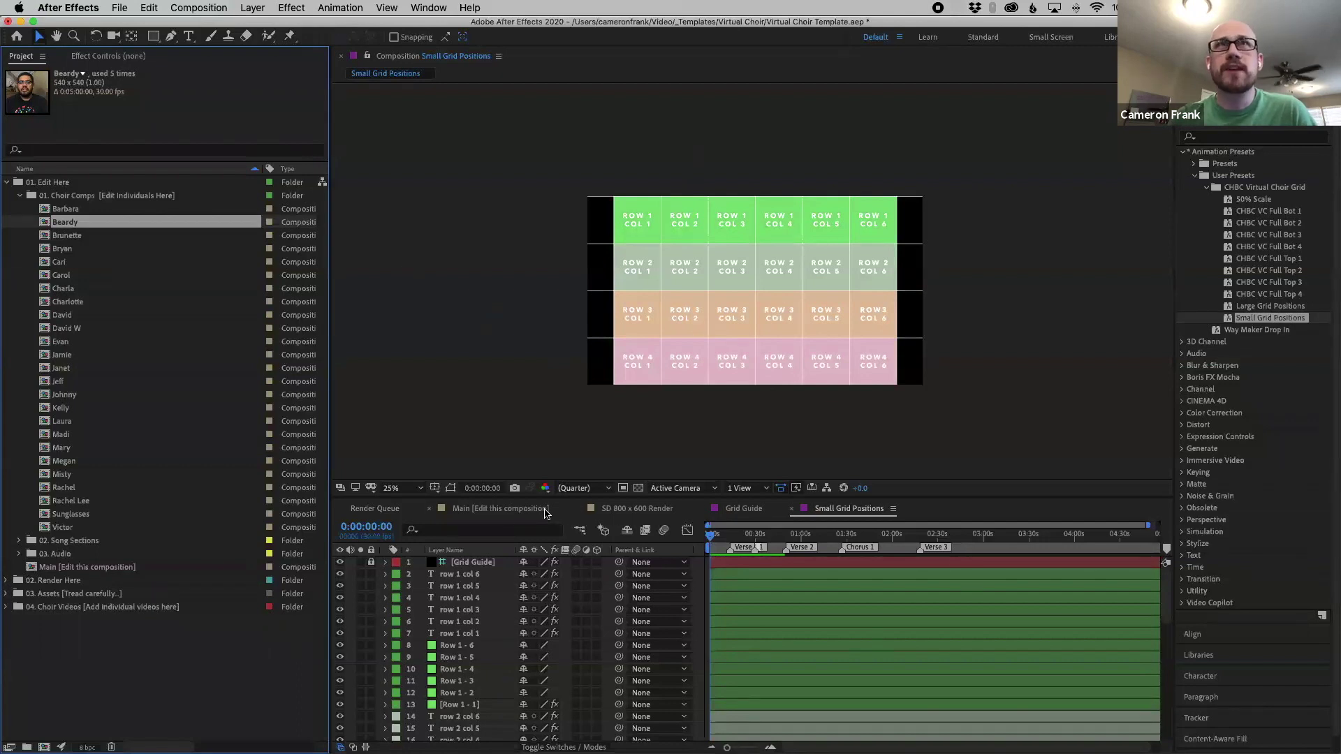
Return to the Main composition and set the Beardy layer's Small Column Selector to Column 5 and Small Row Selector to Row 3.
{"action": "left_click", "coordinate": [500, 508]}
{"action": "left_click", "coordinate": [455, 597]}
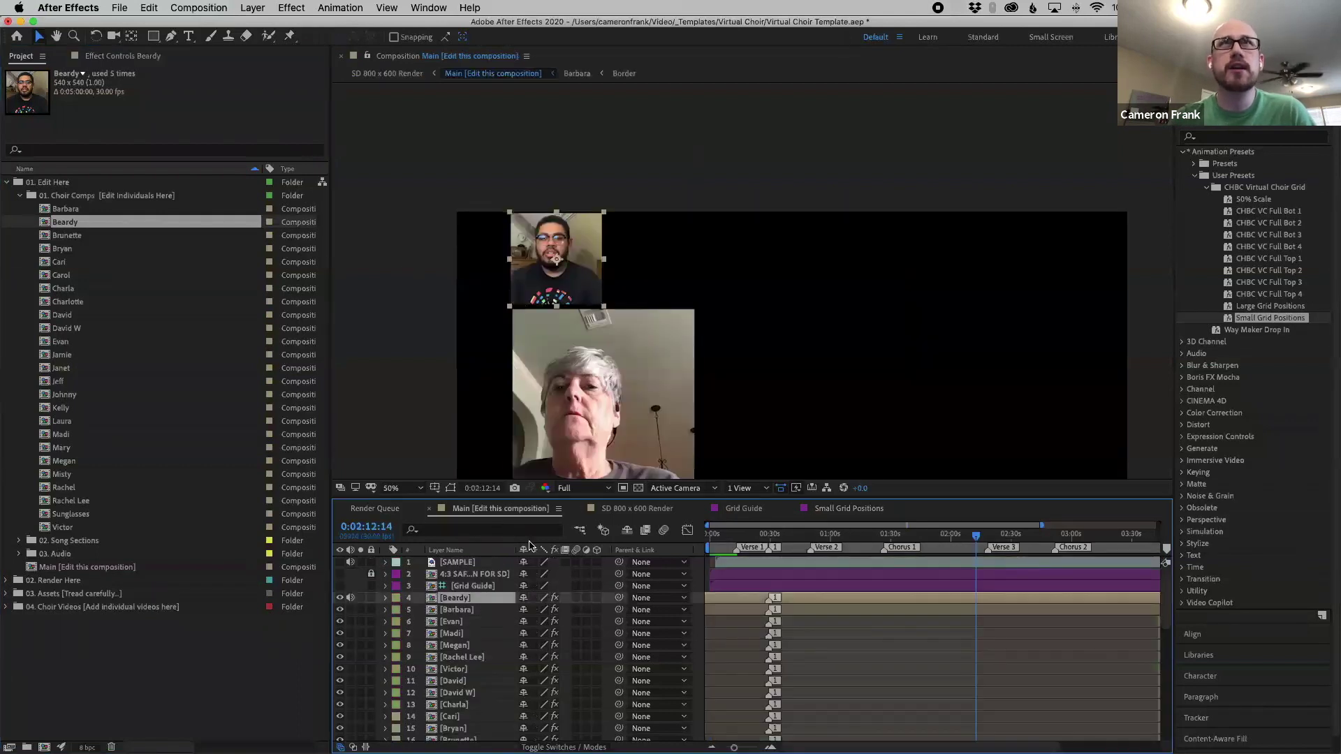
{"action": "key", "text": "F3"}
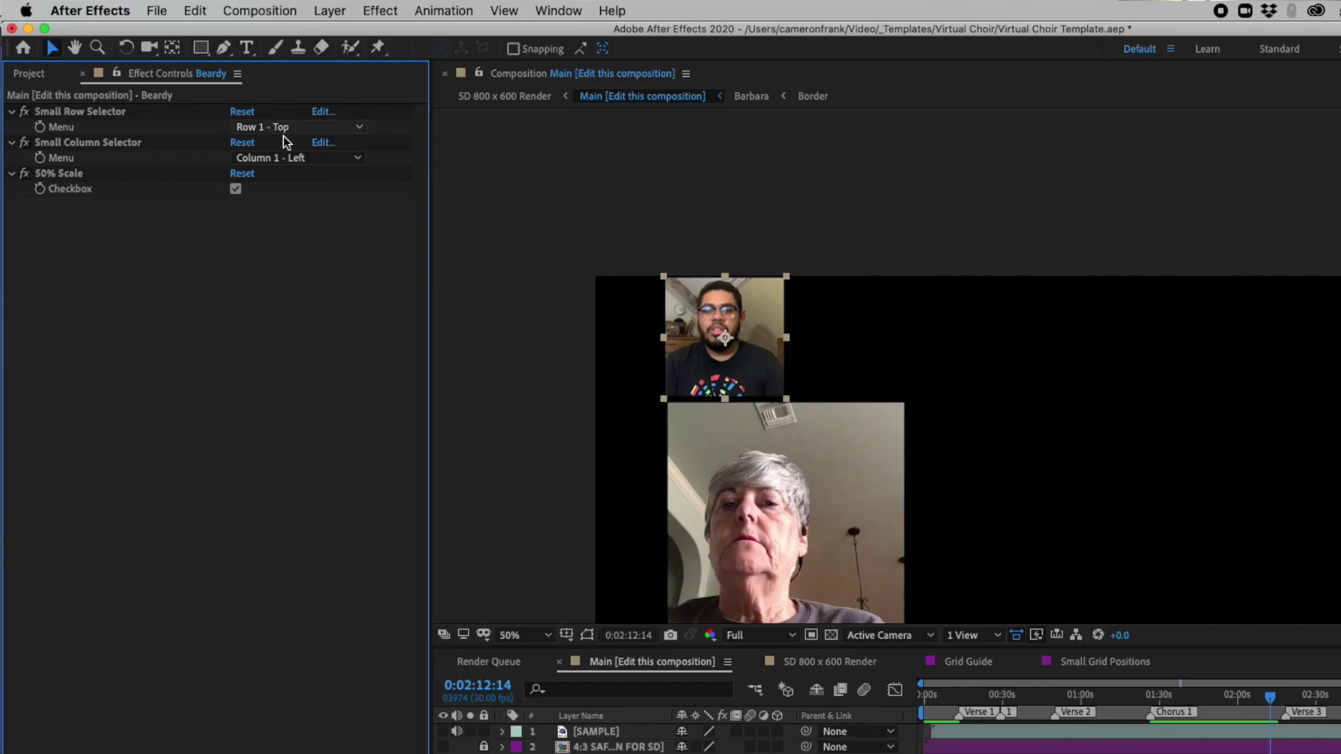
{"action": "left_click", "coordinate": [299, 158]}
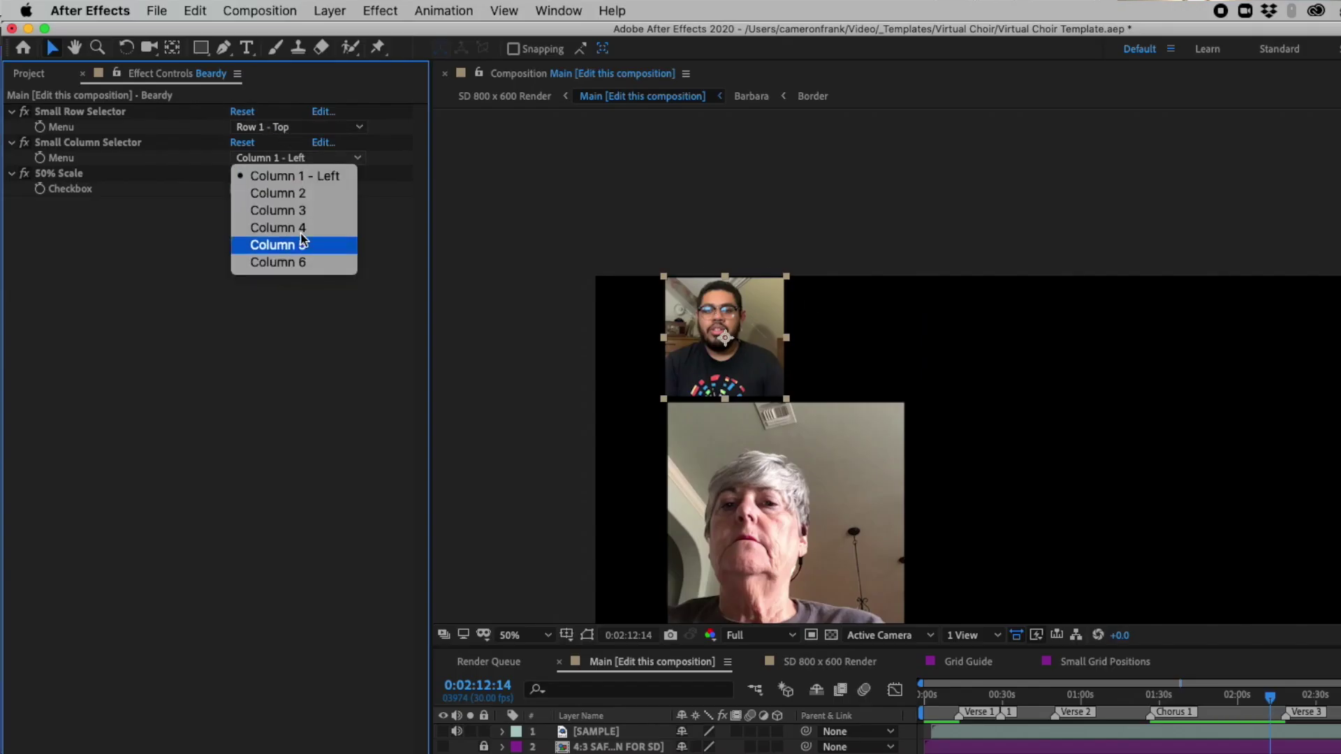
{"action": "left_click", "coordinate": [301, 241]}
{"action": "left_click", "coordinate": [290, 126]}
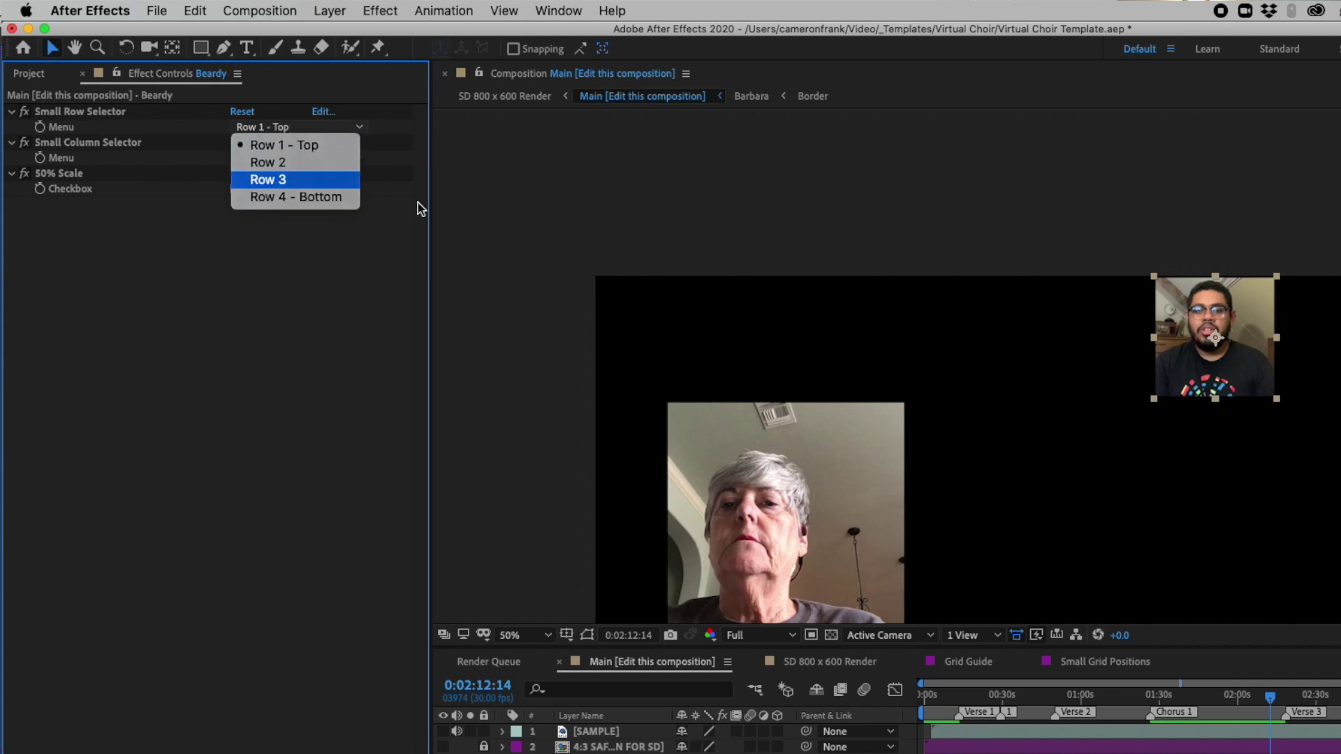
{"action": "key", "text": "Return"}
{"action": "scroll", "coordinate": [960, 368], "scroll_direction": "down", "scroll_amount": 2}
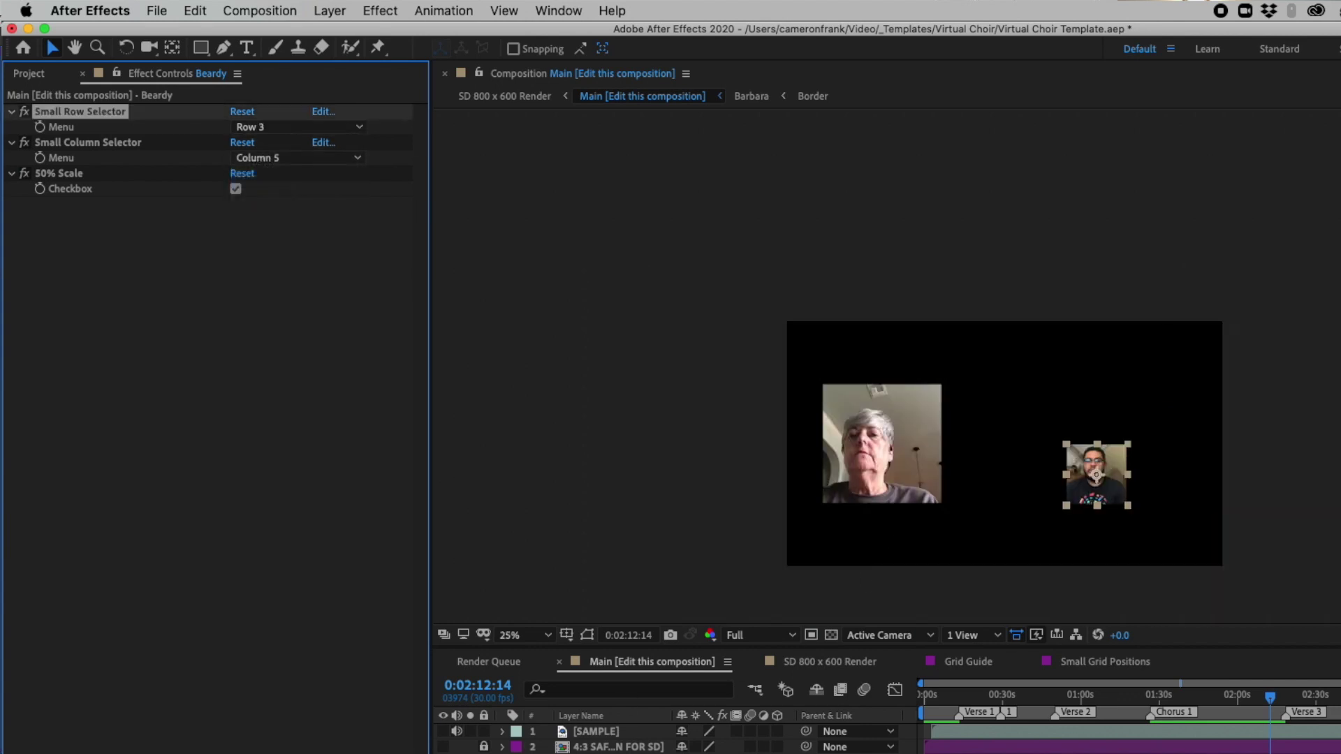
Set the Beardy layer's Small Row Selector to Row 2 and its Small Column Selector to Column 3.
{"action": "left_click", "coordinate": [280, 127]}
{"action": "left_click", "coordinate": [269, 158]}
{"action": "left_click", "coordinate": [291, 158]}
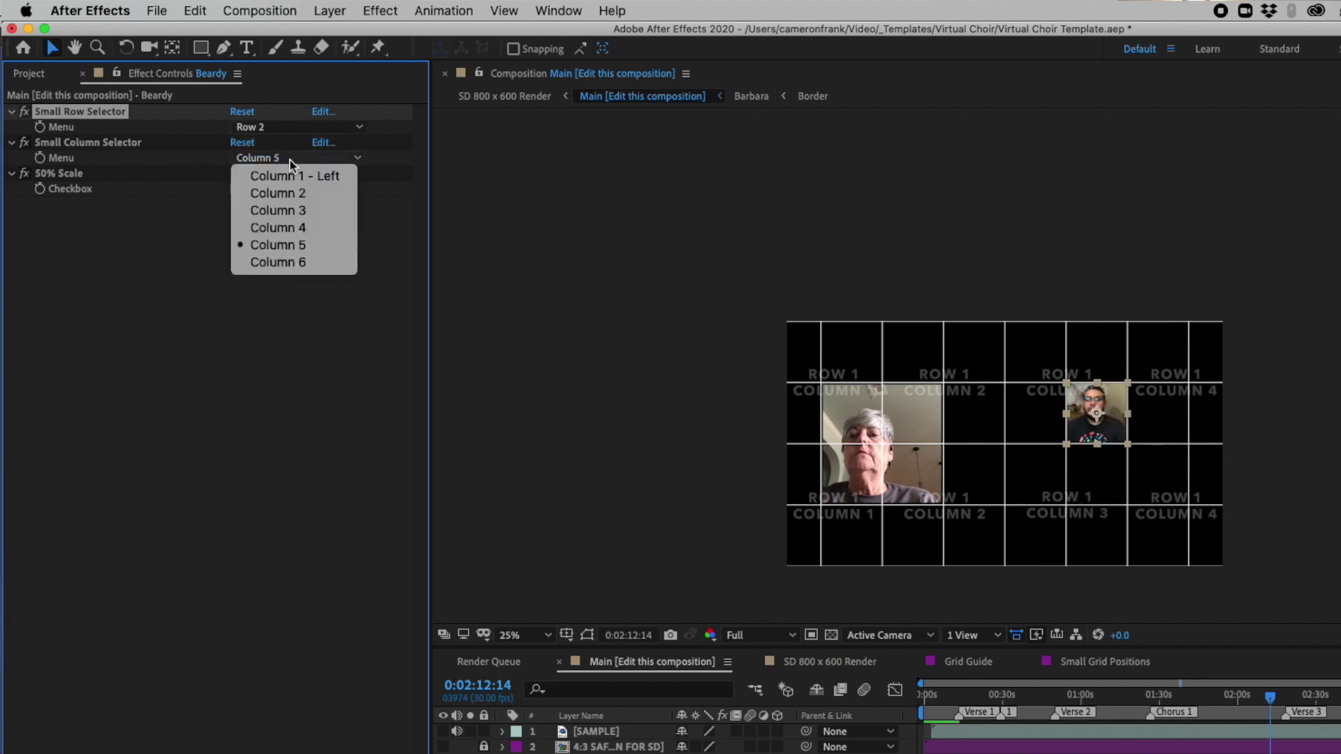
{"action": "left_click", "coordinate": [278, 210]}
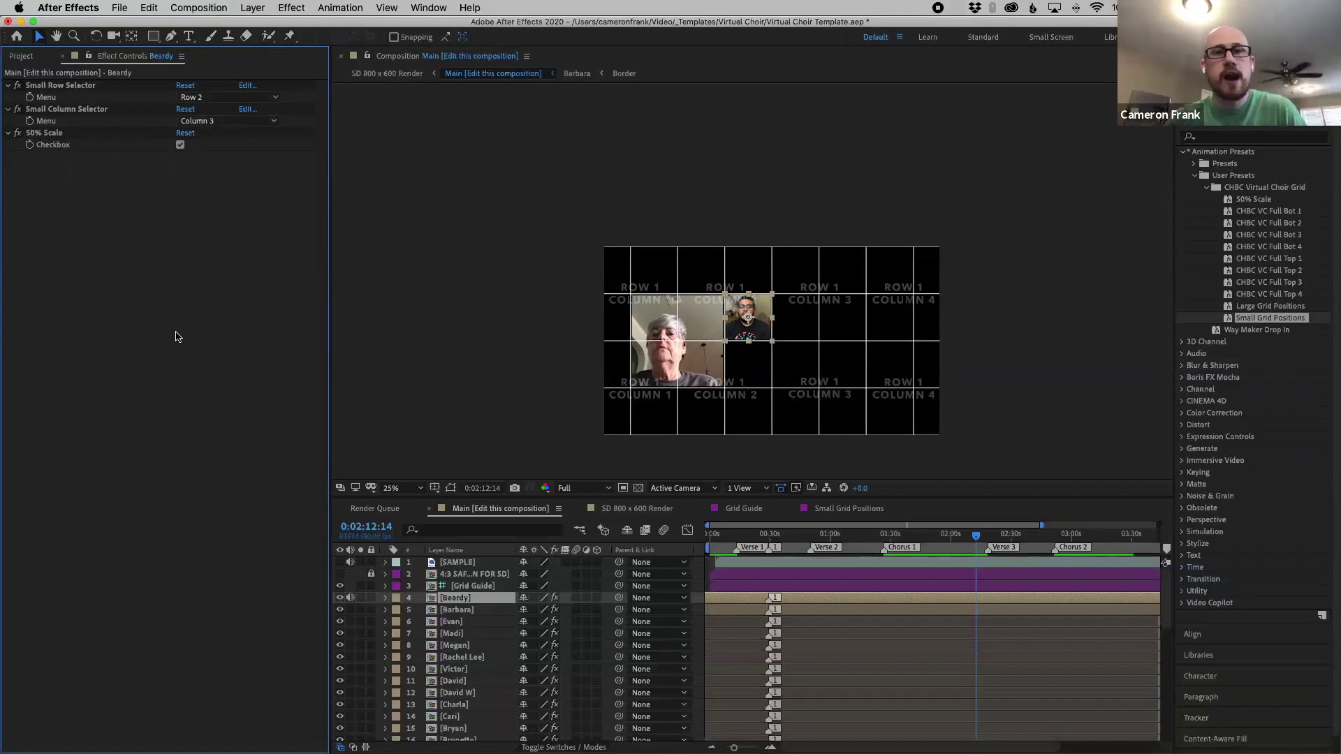
Examine the project folders and the verse and chorus layers at the end of Main's layer stack, moving to 0:00:43:24 within Verse 1.
{"action": "left_click", "coordinate": [20, 57]}
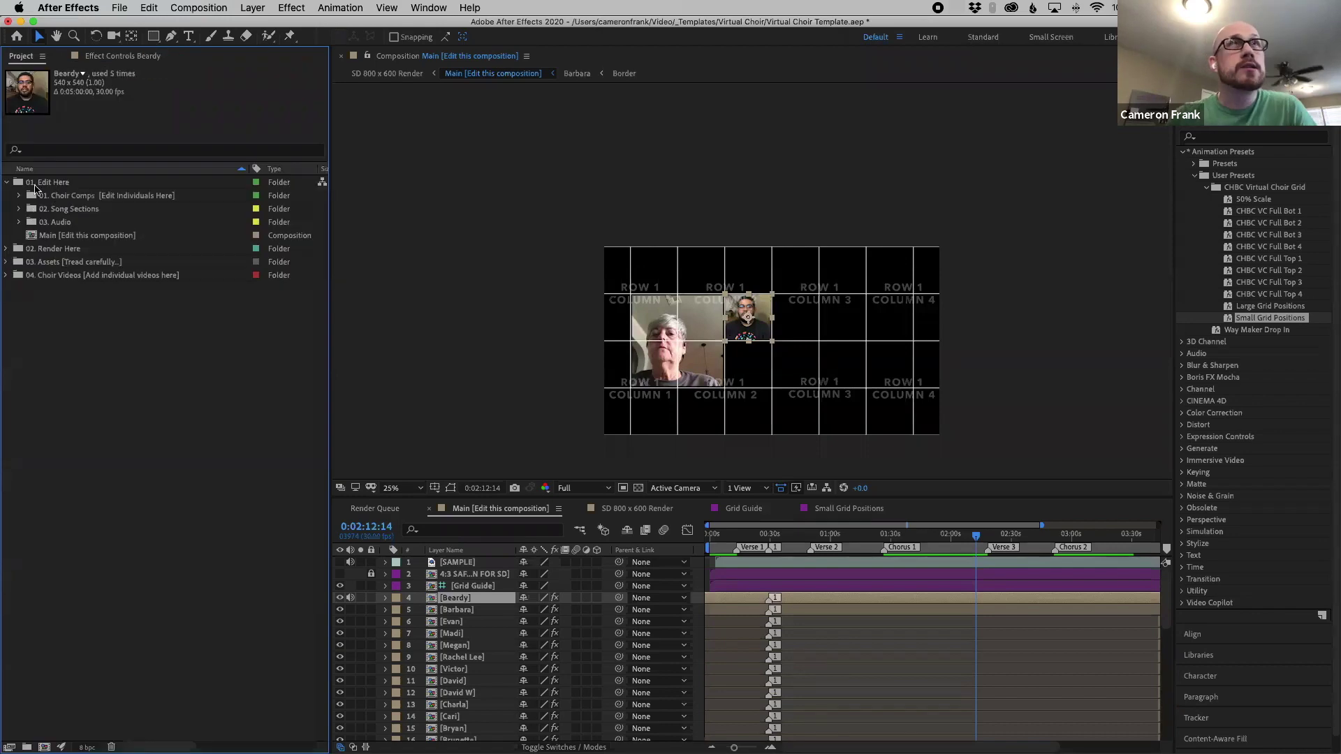
{"action": "scroll", "coordinate": [700, 699], "scroll_direction": "down", "scroll_amount": 10}
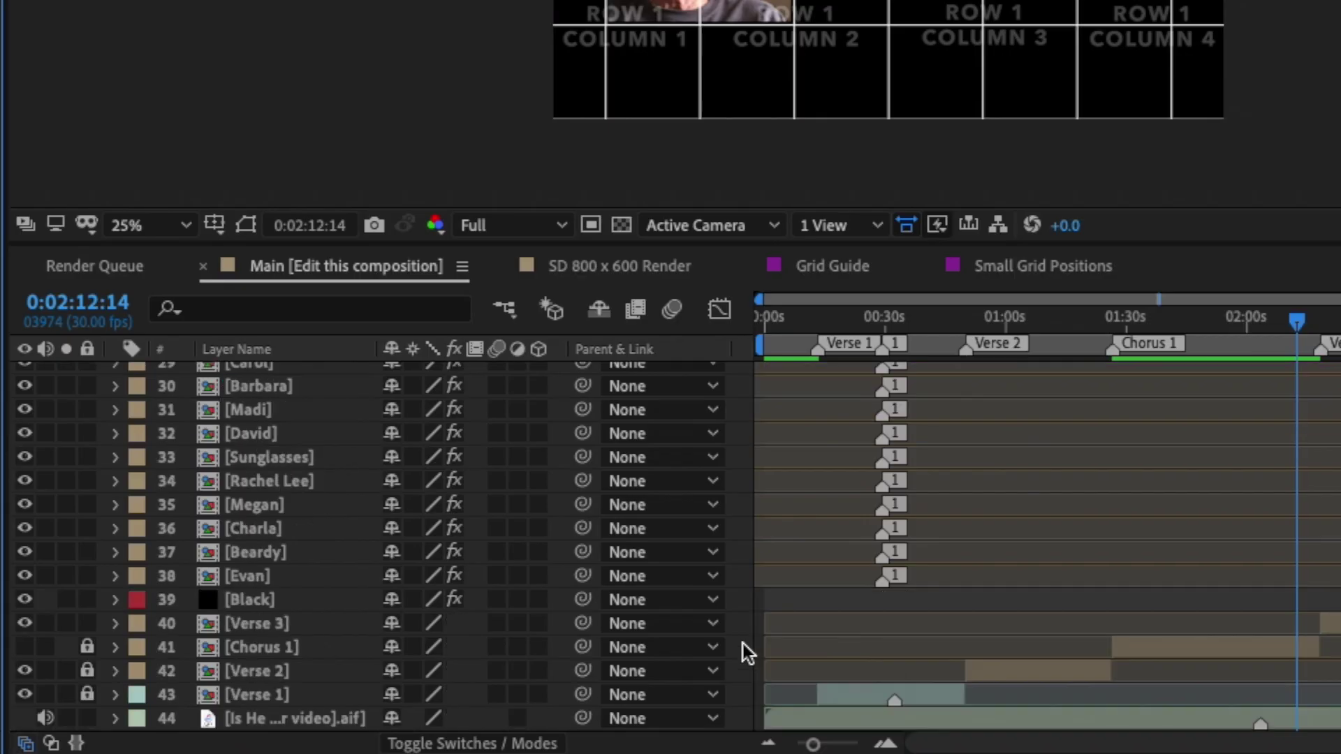
{"action": "left_click", "coordinate": [846, 698]}
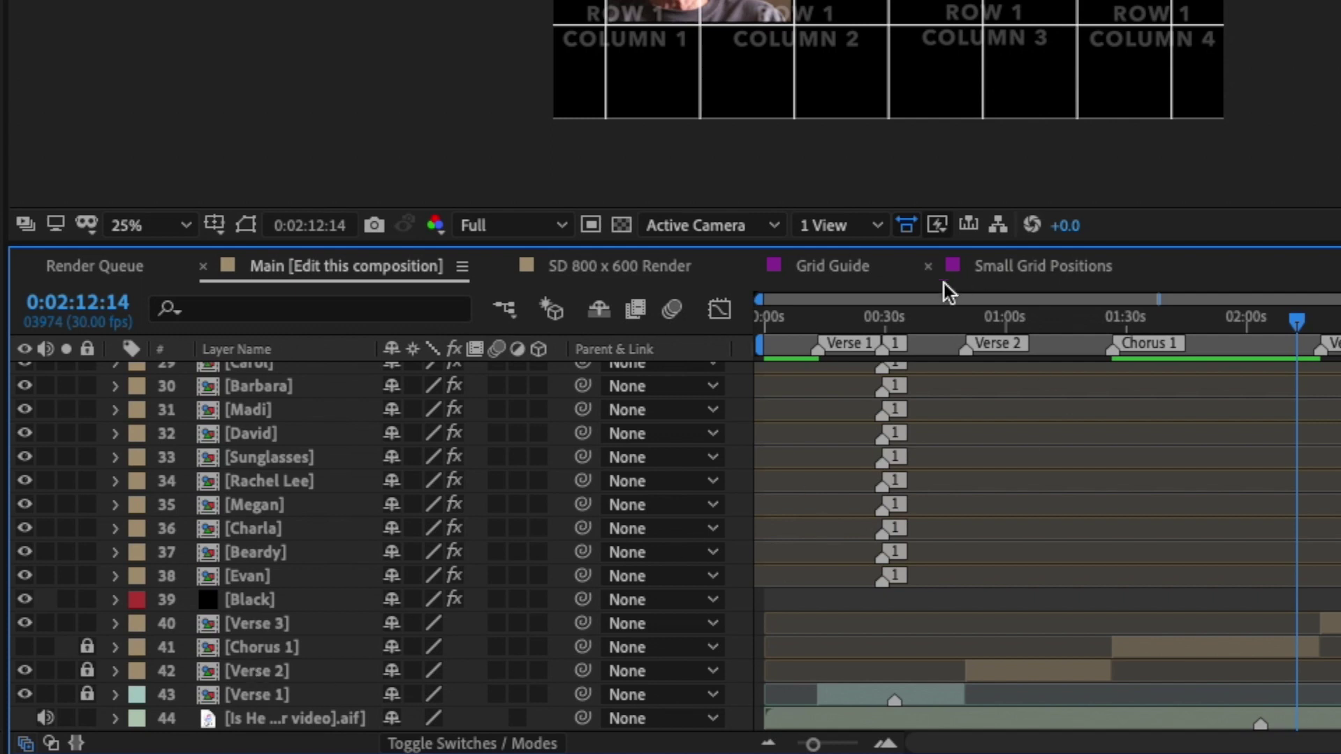
{"action": "left_click_drag", "start_coordinate": [835, 325], "coordinate": [940, 326]}
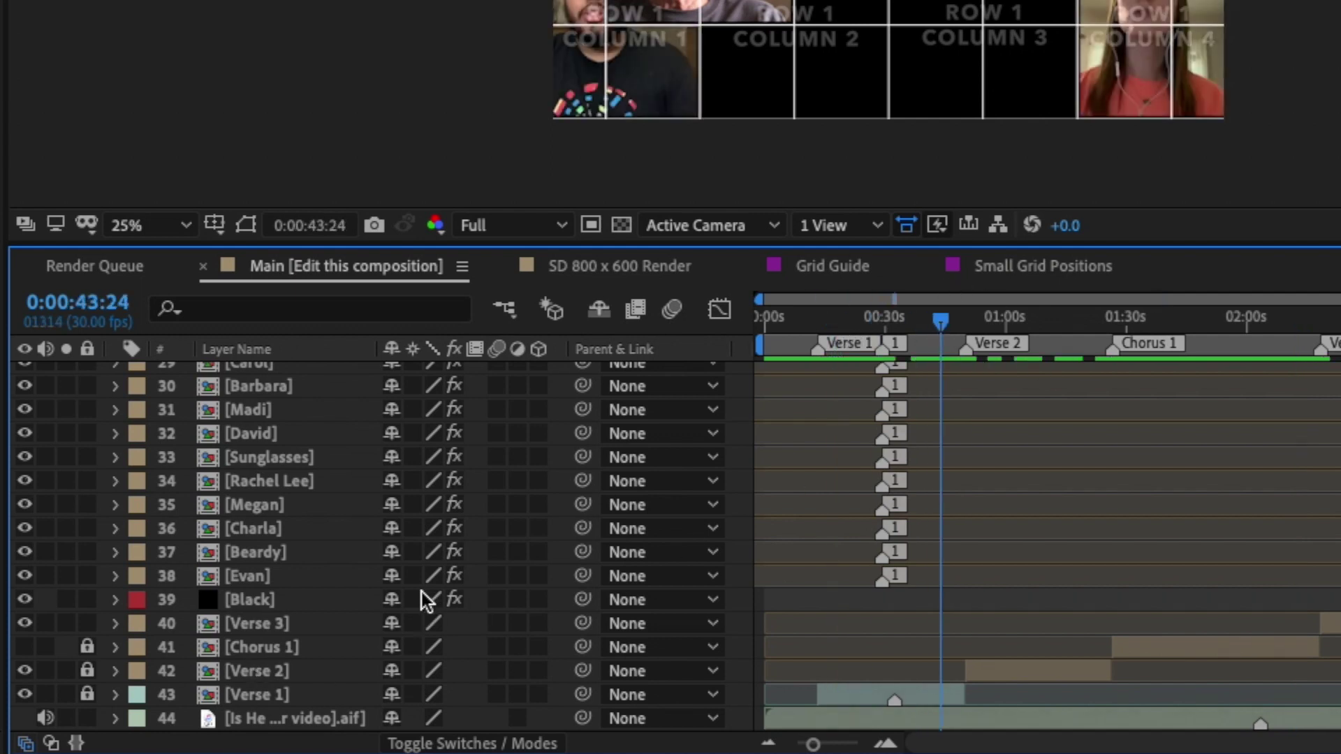